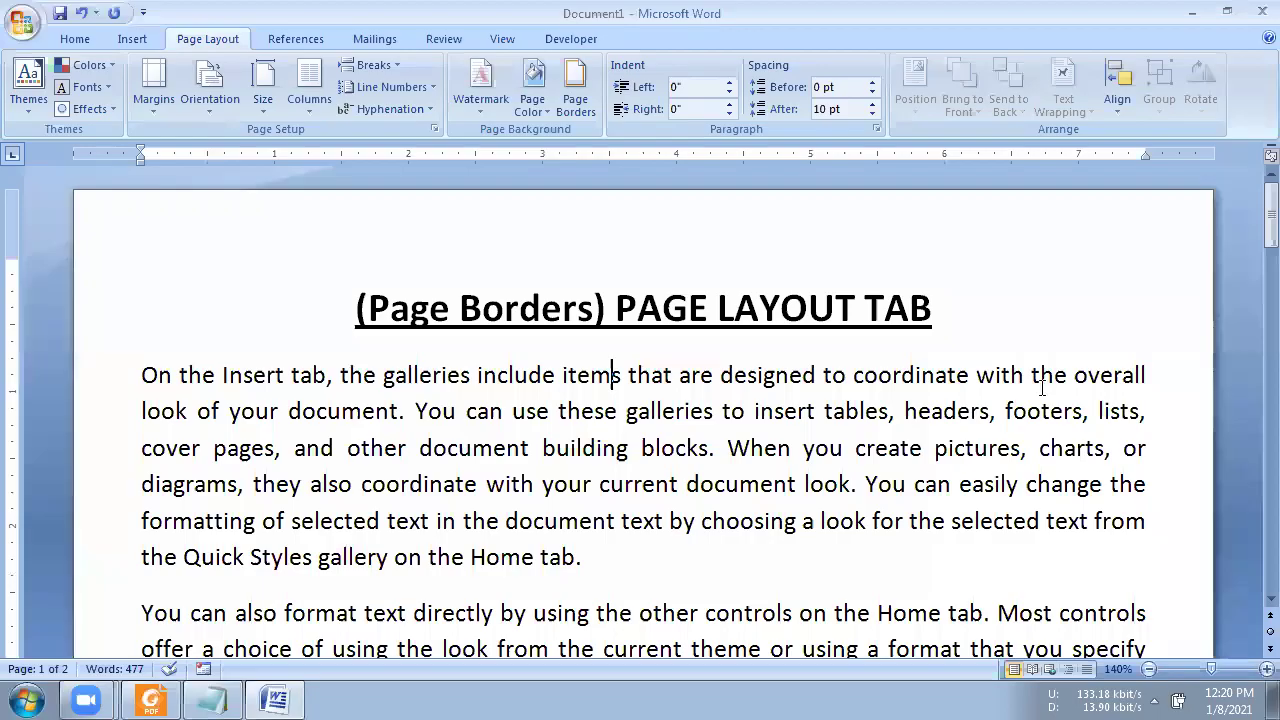
- Select '(Page Borders)' in the title, then zoom out to see both pages side by side
left_click(662, 376)
left_click_drag(354, 310, 603, 325)
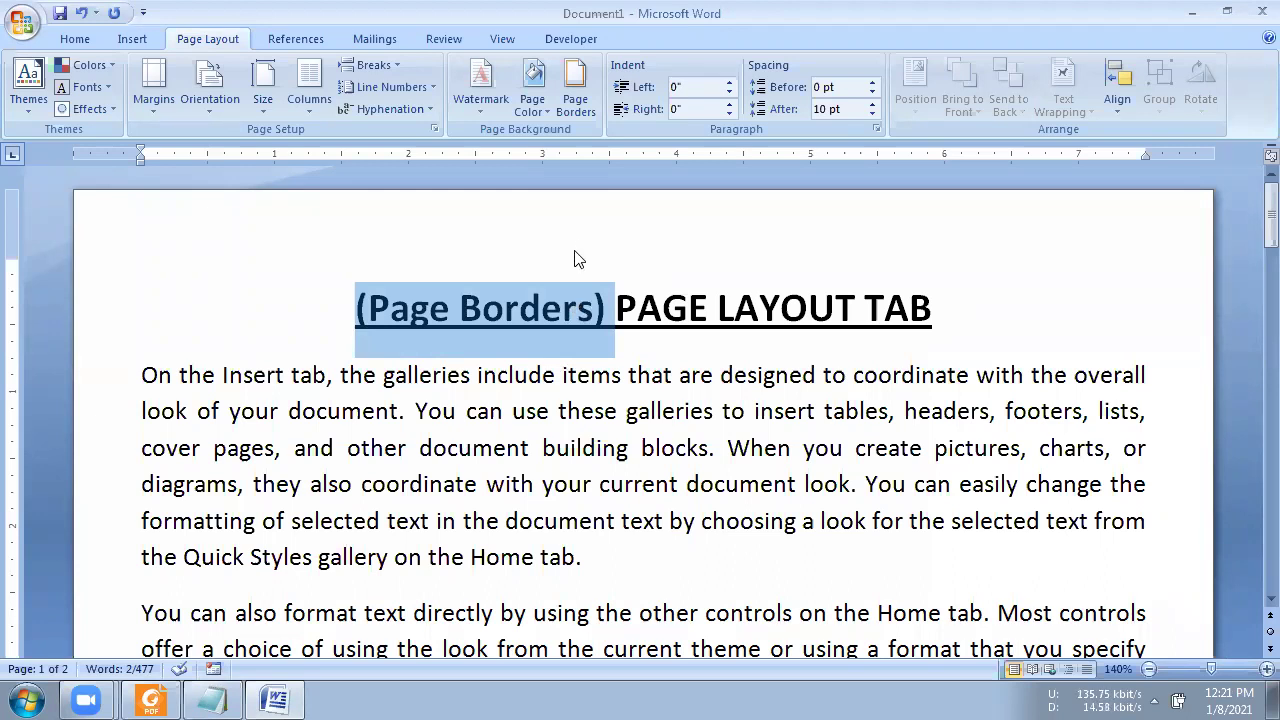
left_click(1150, 669)
left_click(1150, 669)
left_click(1150, 669)
left_click(1150, 669)
left_click(1152, 669)
left_click(1152, 669)
left_click(1152, 669)
left_click(1152, 669)
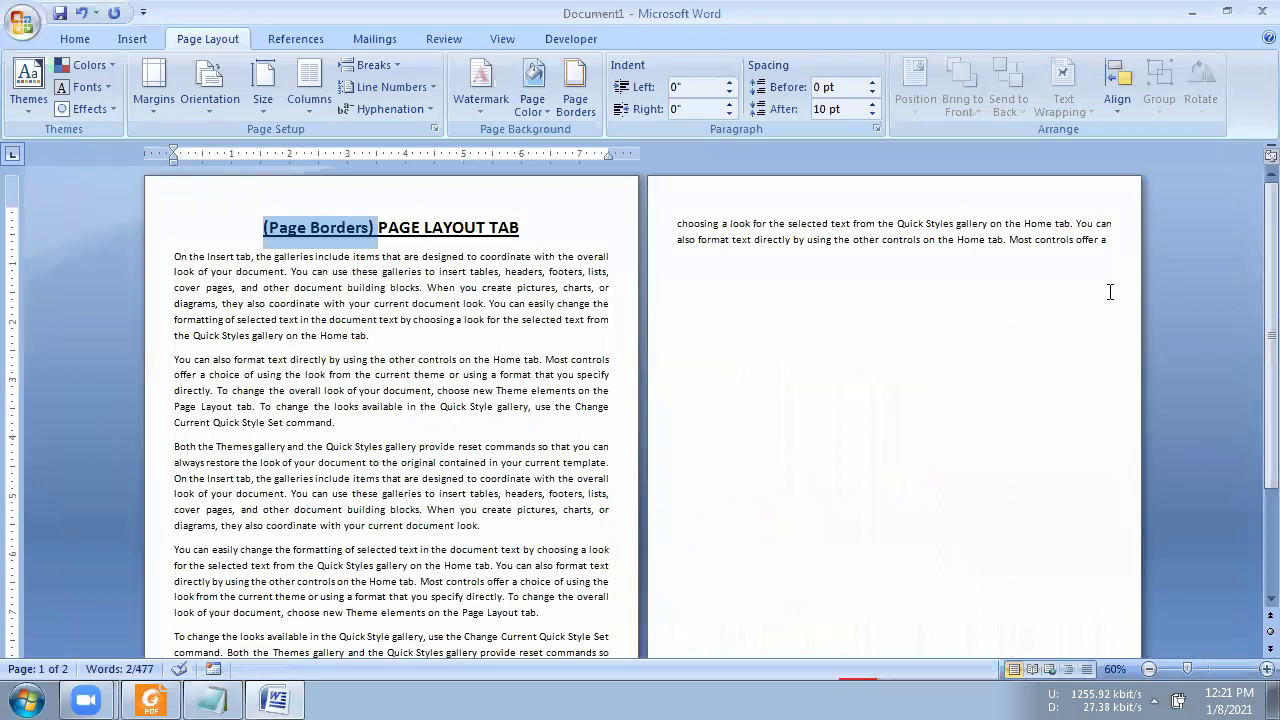
- Copy the two lines on page two and paste copies of them below
left_click_drag(1116, 244, 690, 195)
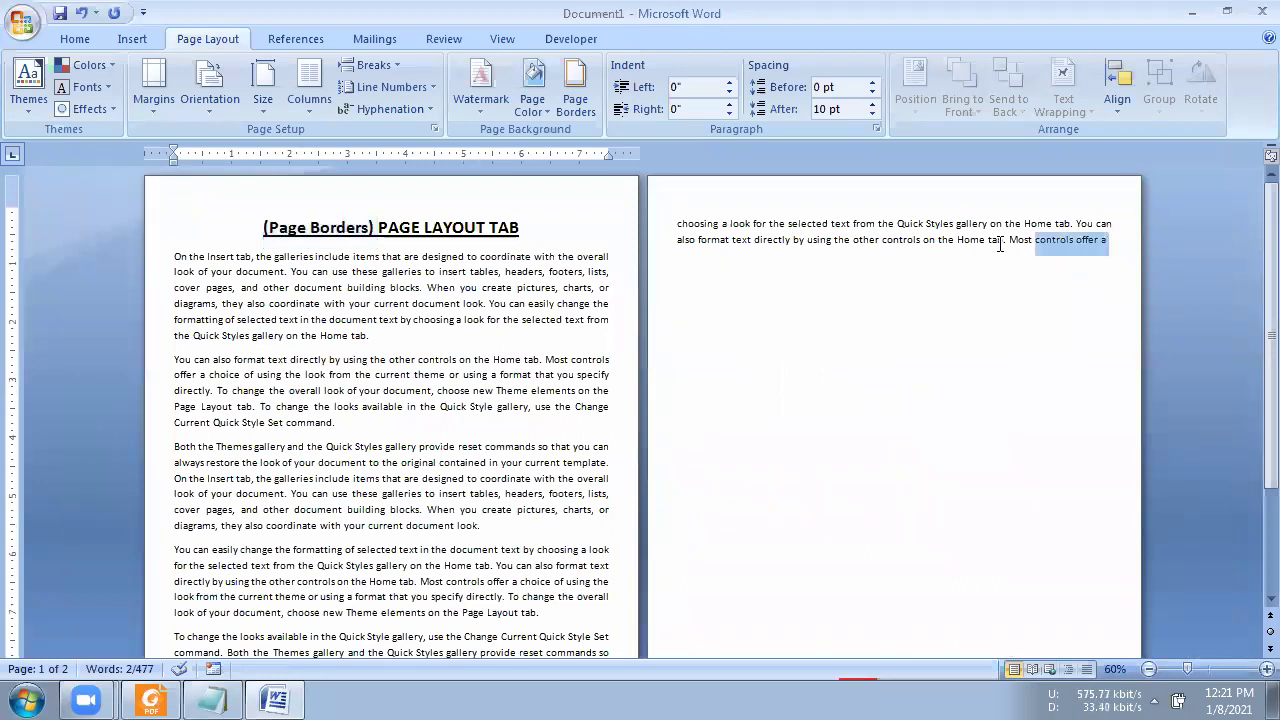
key("ctrl+c")
left_click(700, 264)
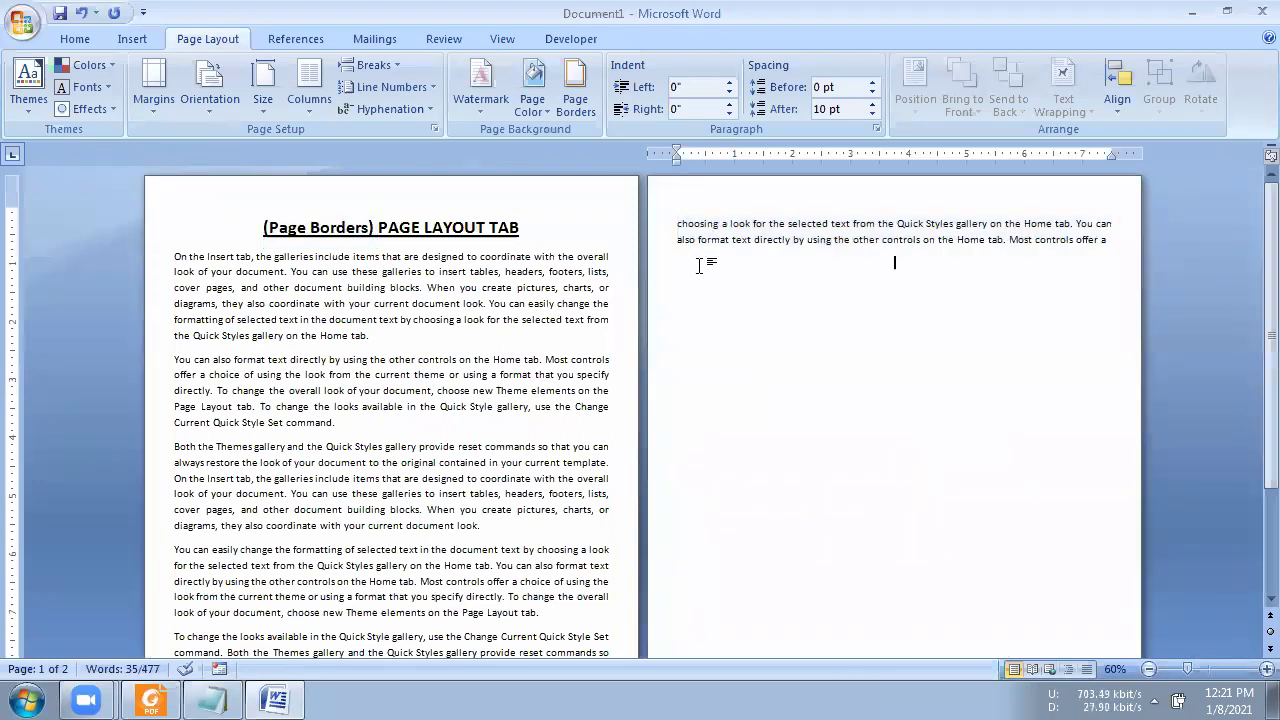
key("ctrl+v")
key("ctrl+v")
key("ctrl+v")
key("ctrl+v")
key("ctrl+v")
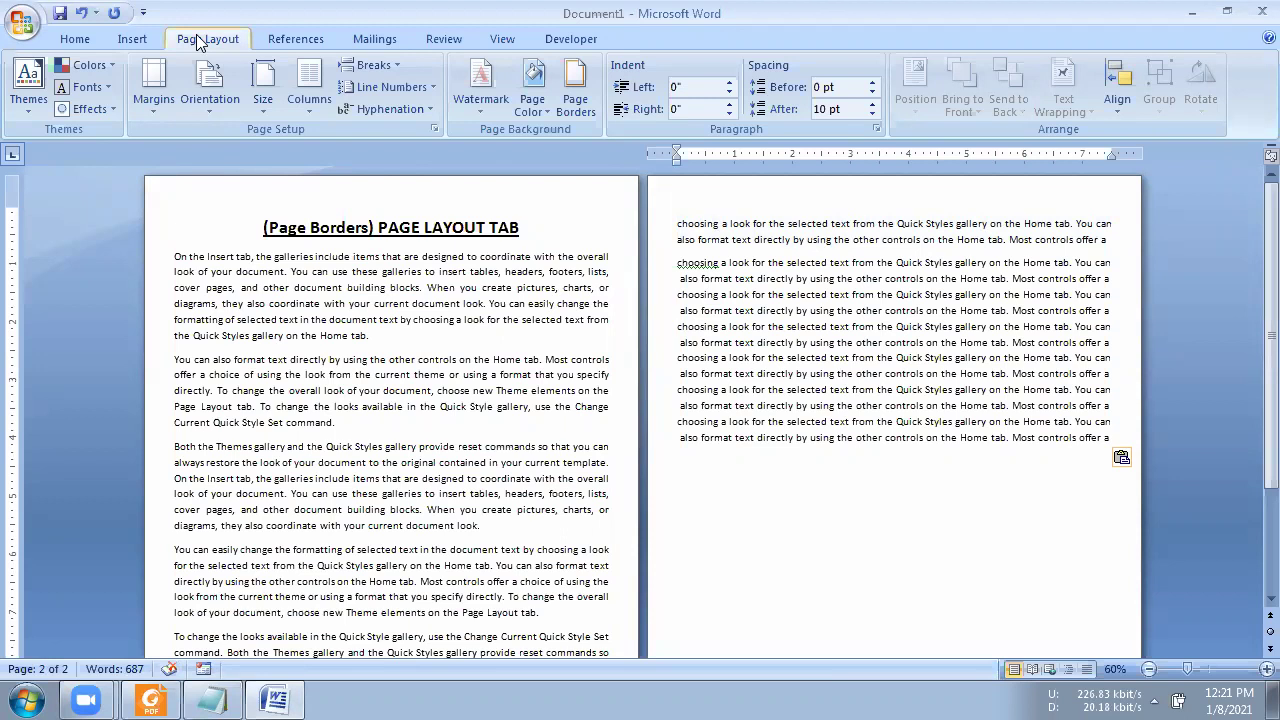
- Open Page Borders and browse the Borders, Page Border and Shading tabs
left_click(583, 117)
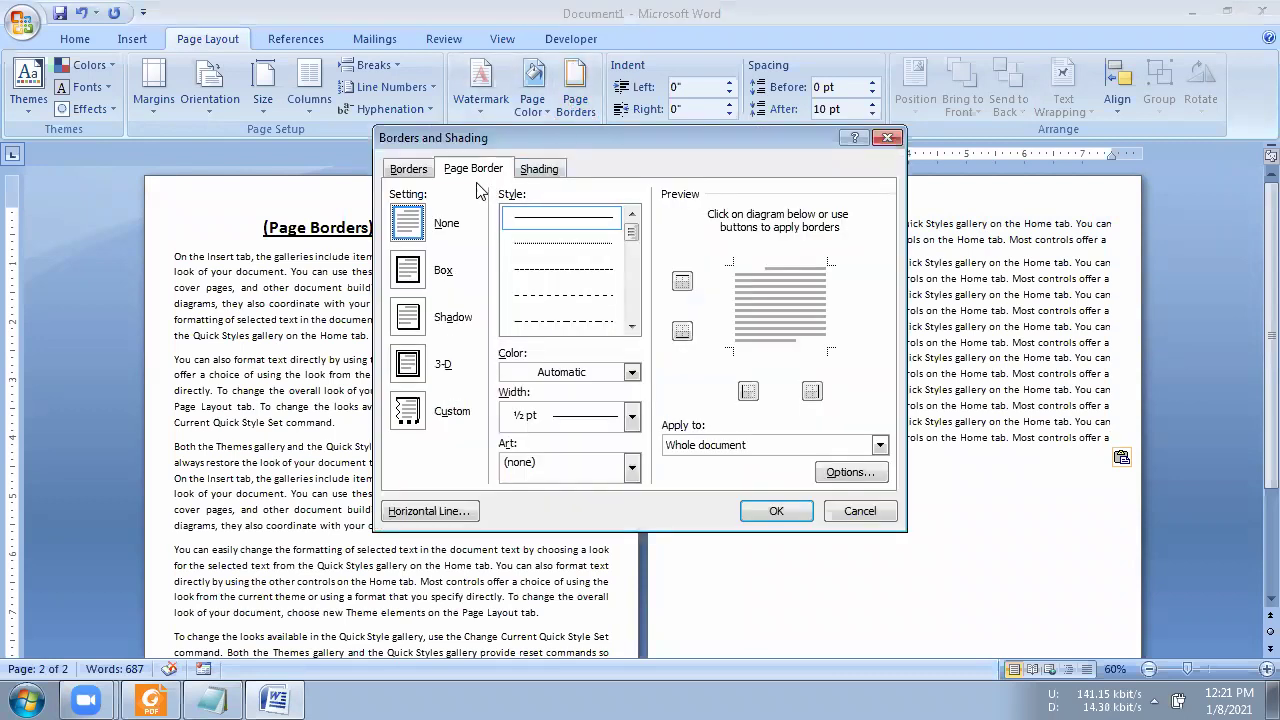
left_click(420, 170)
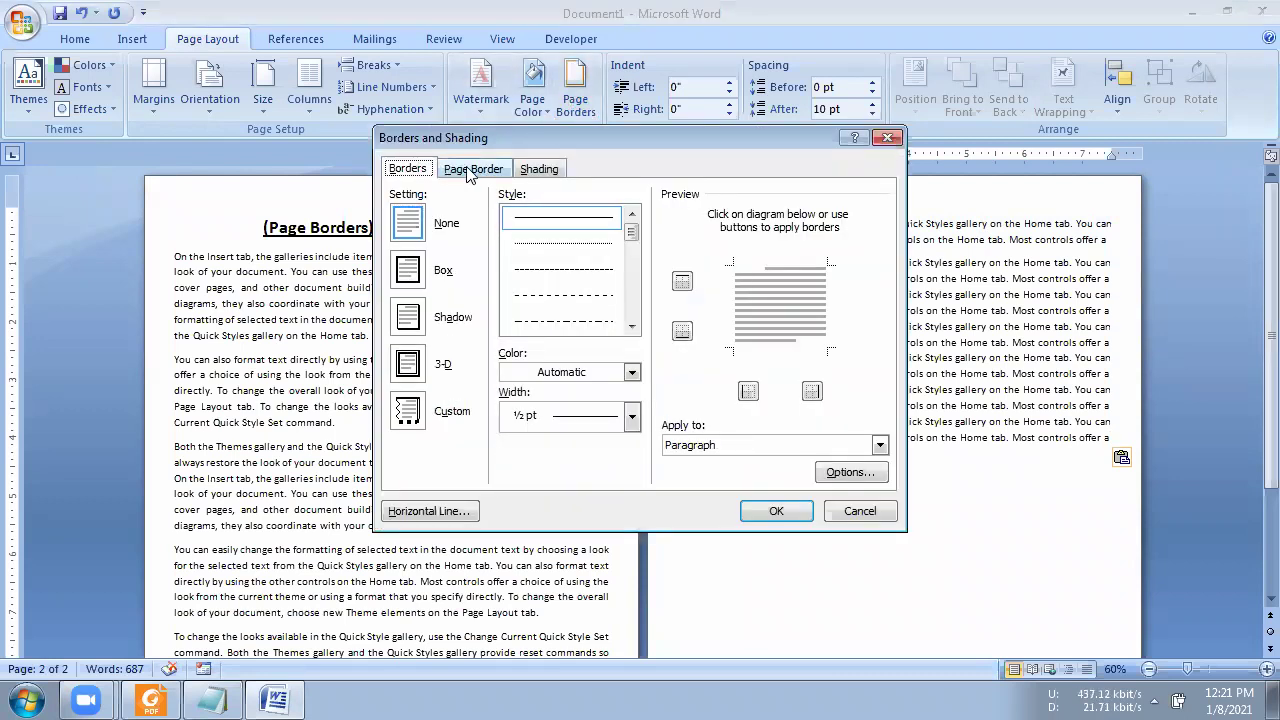
left_click(471, 170)
left_click(545, 172)
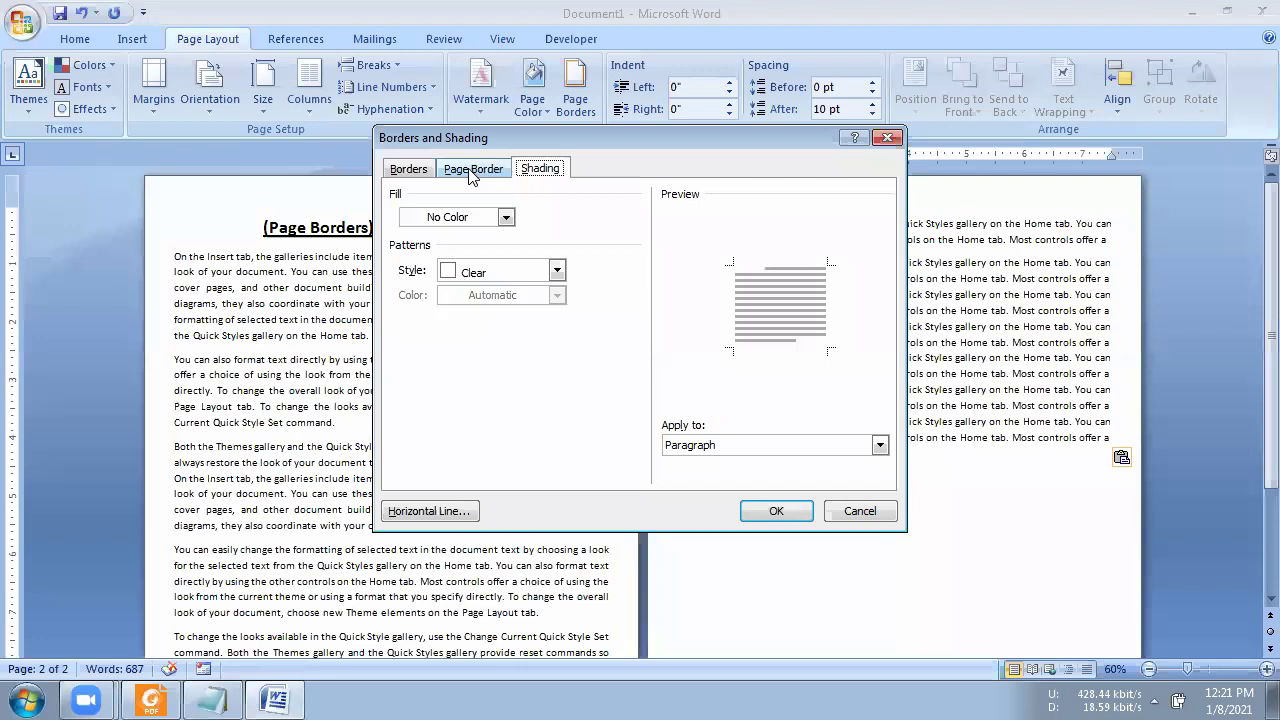
left_click(422, 170)
left_click(470, 170)
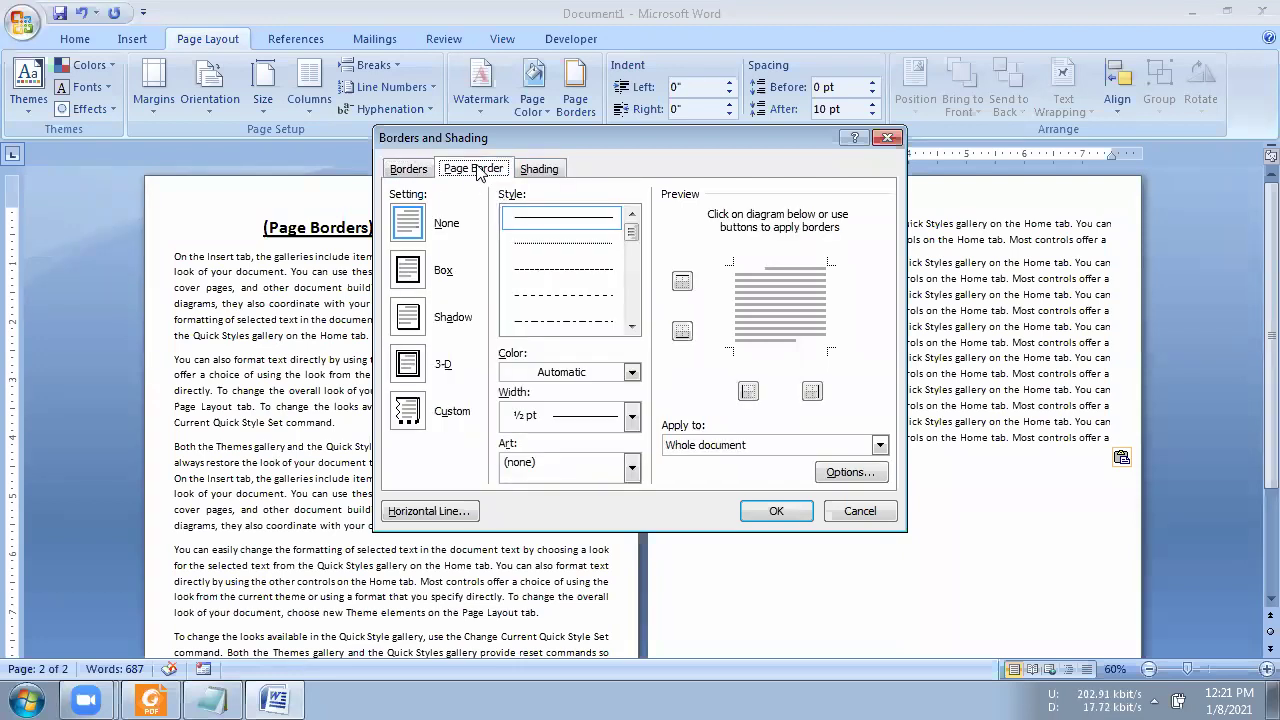
left_click(410, 172)
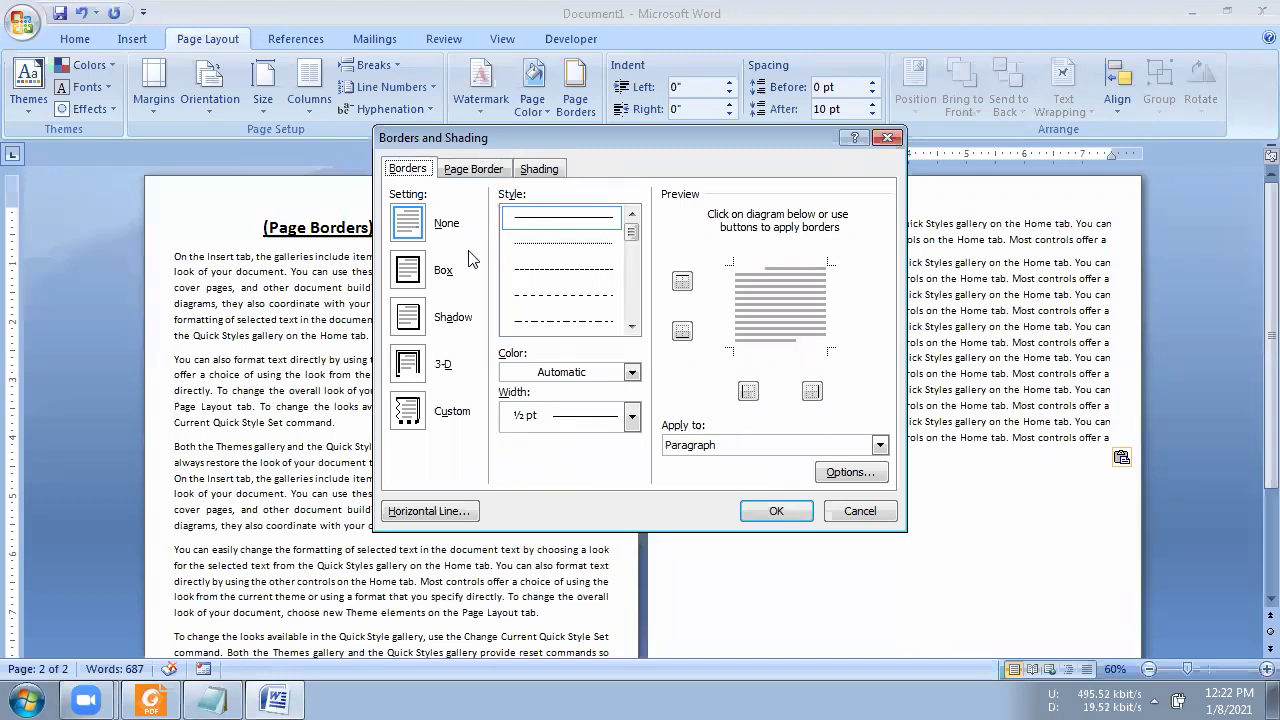
left_click(465, 172)
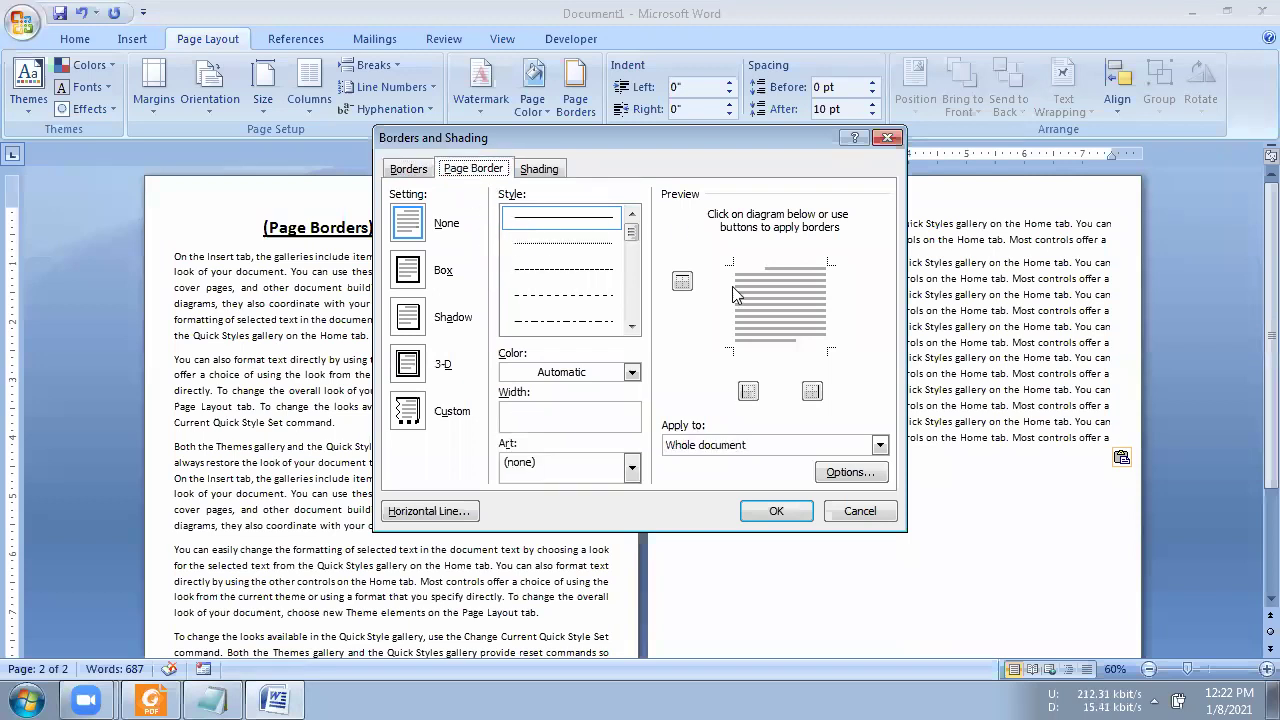
- Give the paragraph a Box border, then return to the Page Border tab
left_click(408, 170)
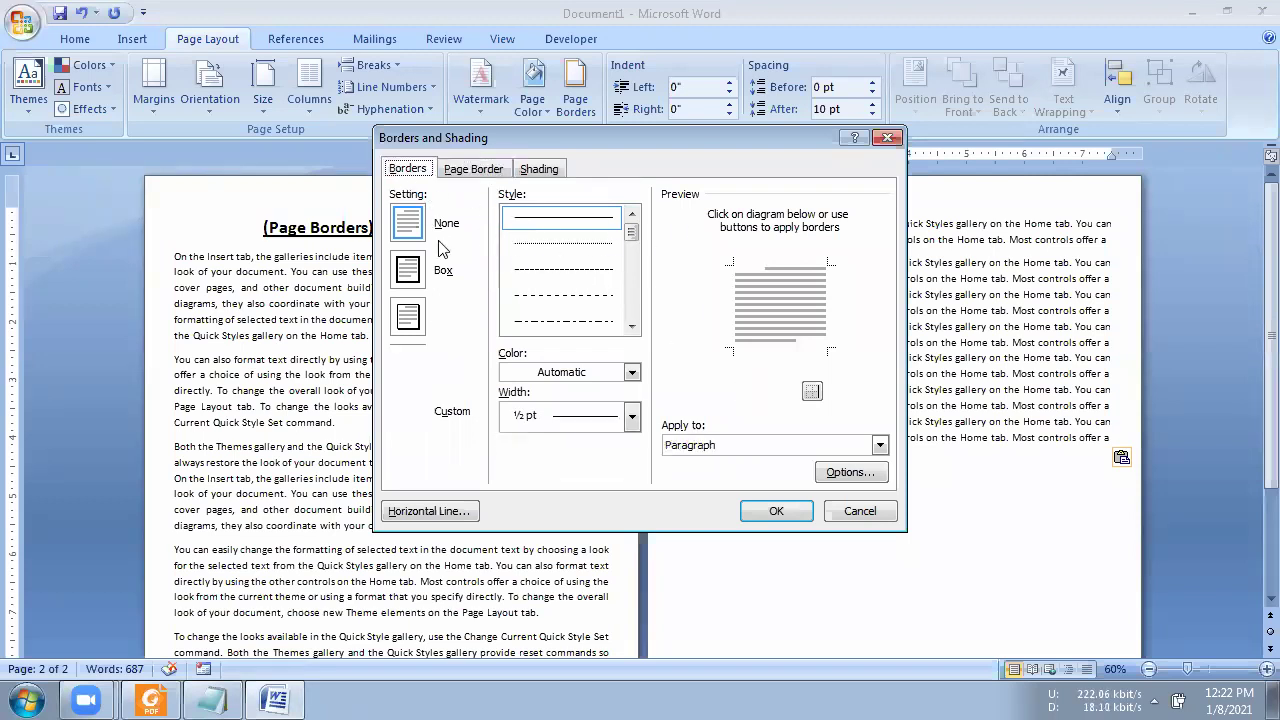
left_click(410, 272)
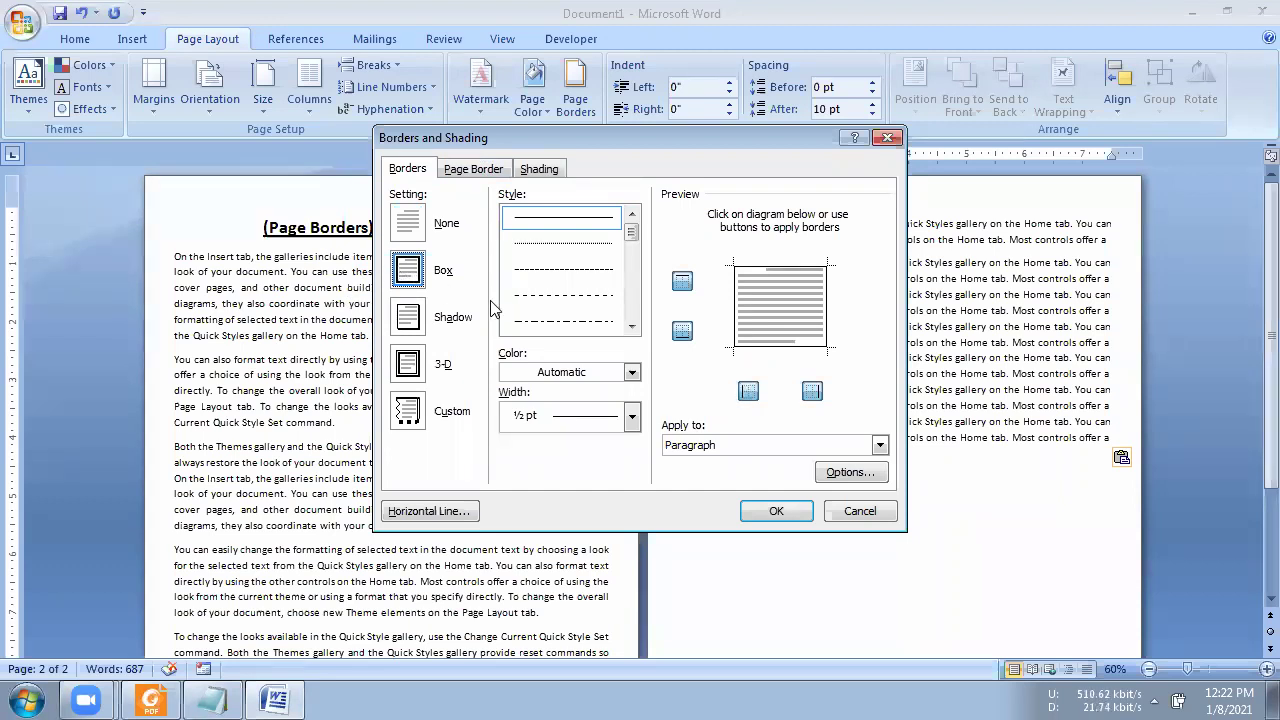
left_click(418, 174)
left_click(472, 174)
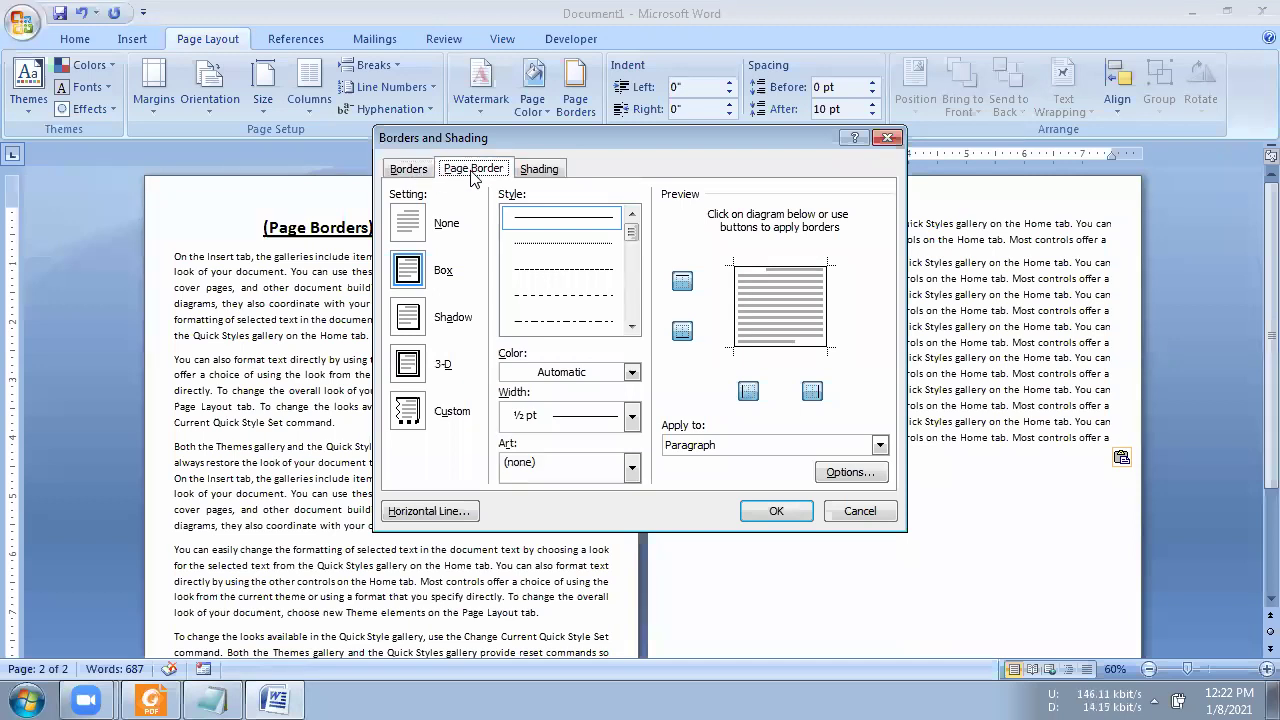
left_click(409, 170)
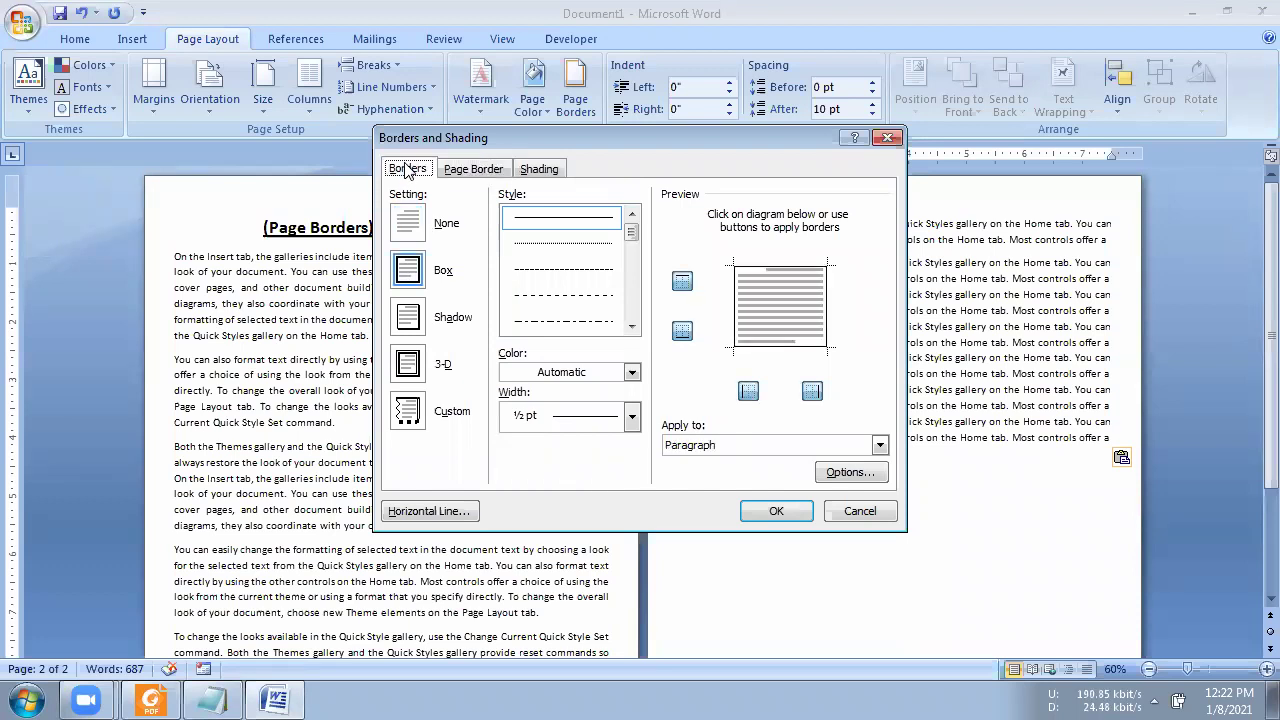
left_click(472, 170)
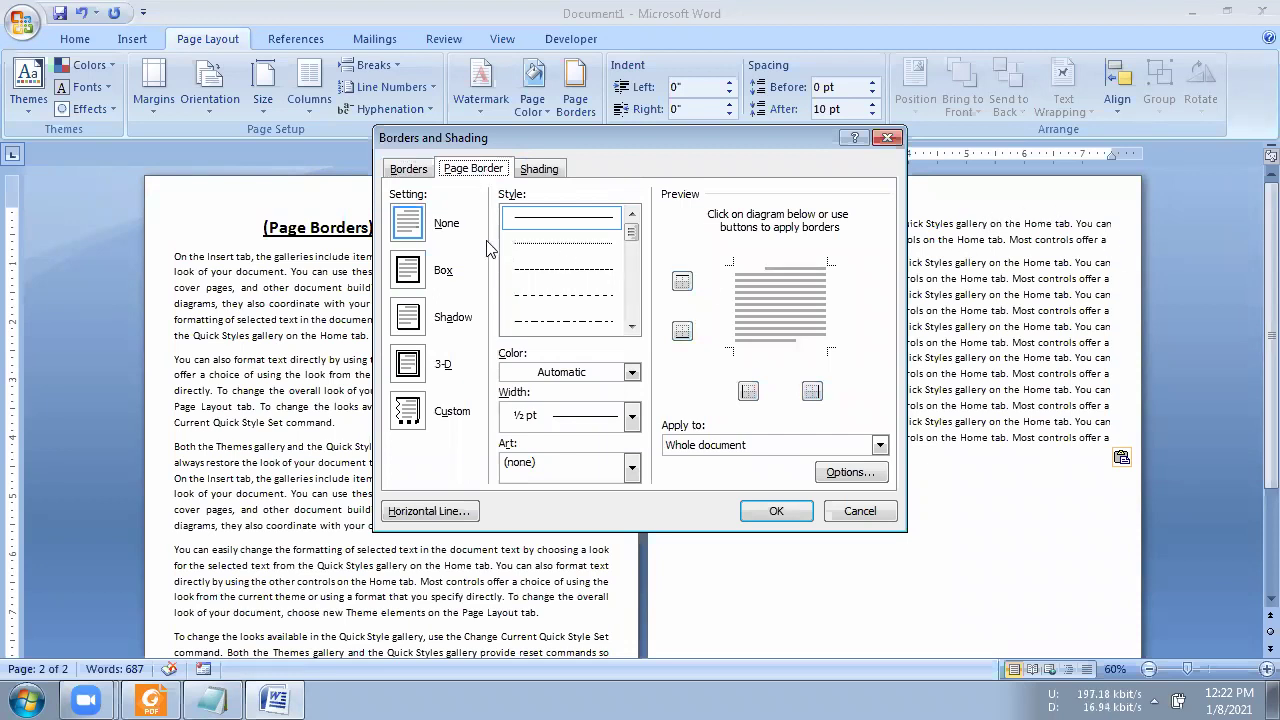
- Try the None, Box, Shadow, 3-D and Custom page borders, then apply a plain Box border
left_click(410, 224)
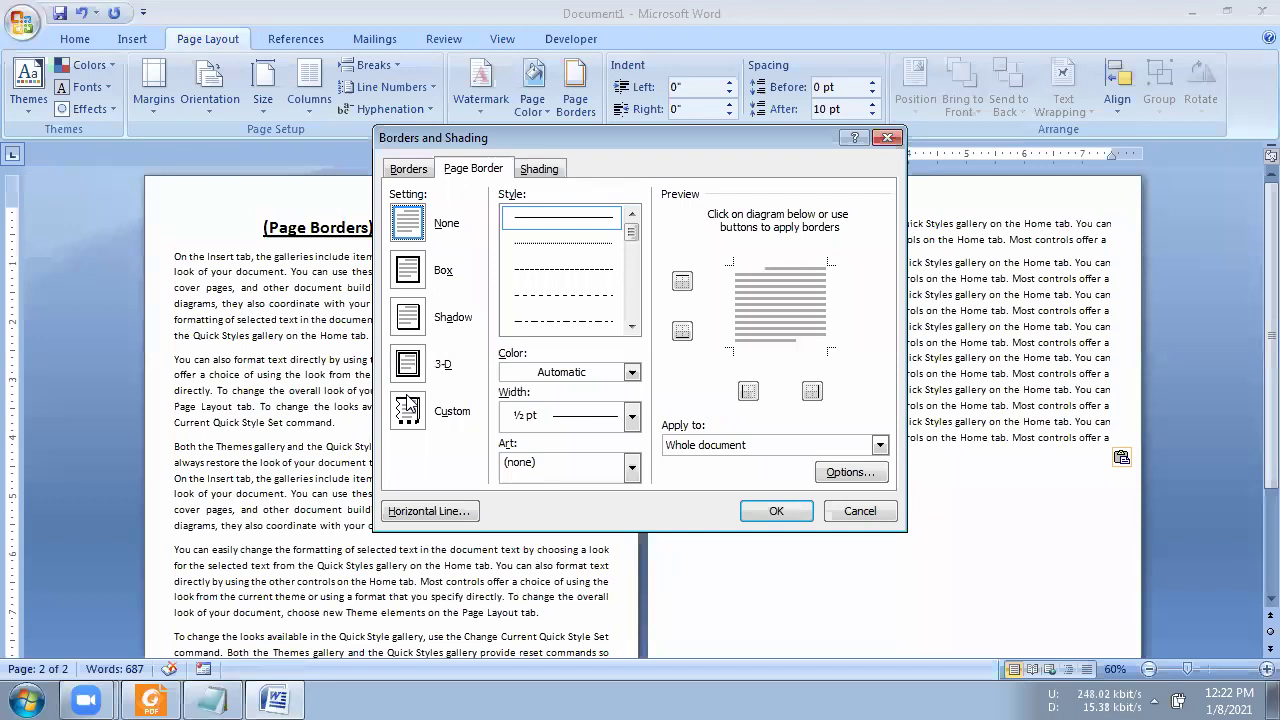
left_click(408, 272)
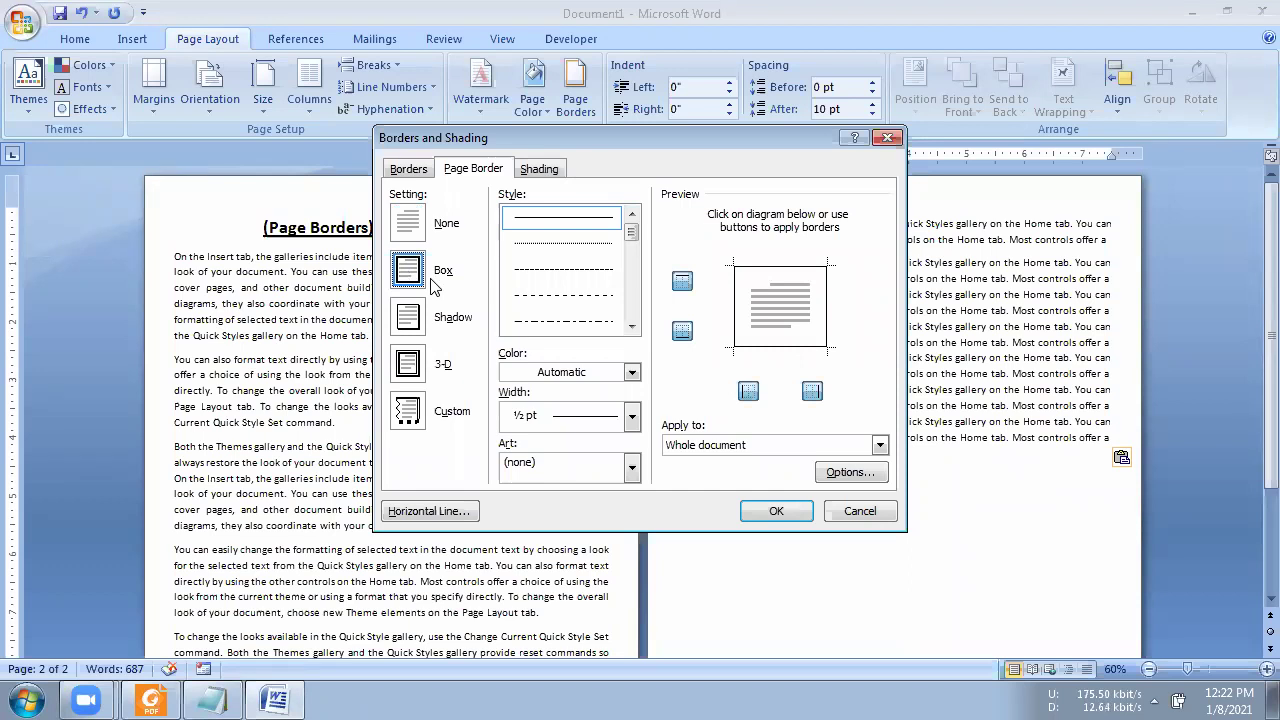
left_click(414, 326)
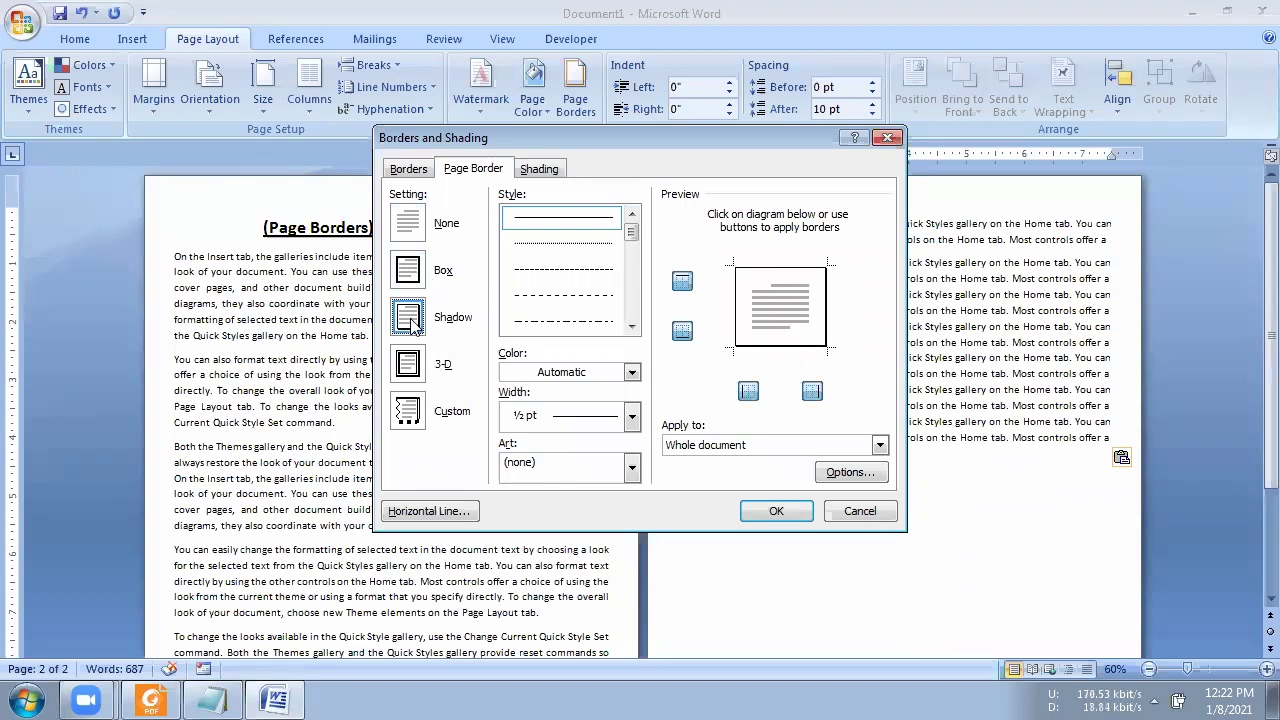
left_click(408, 365)
left_click(407, 410)
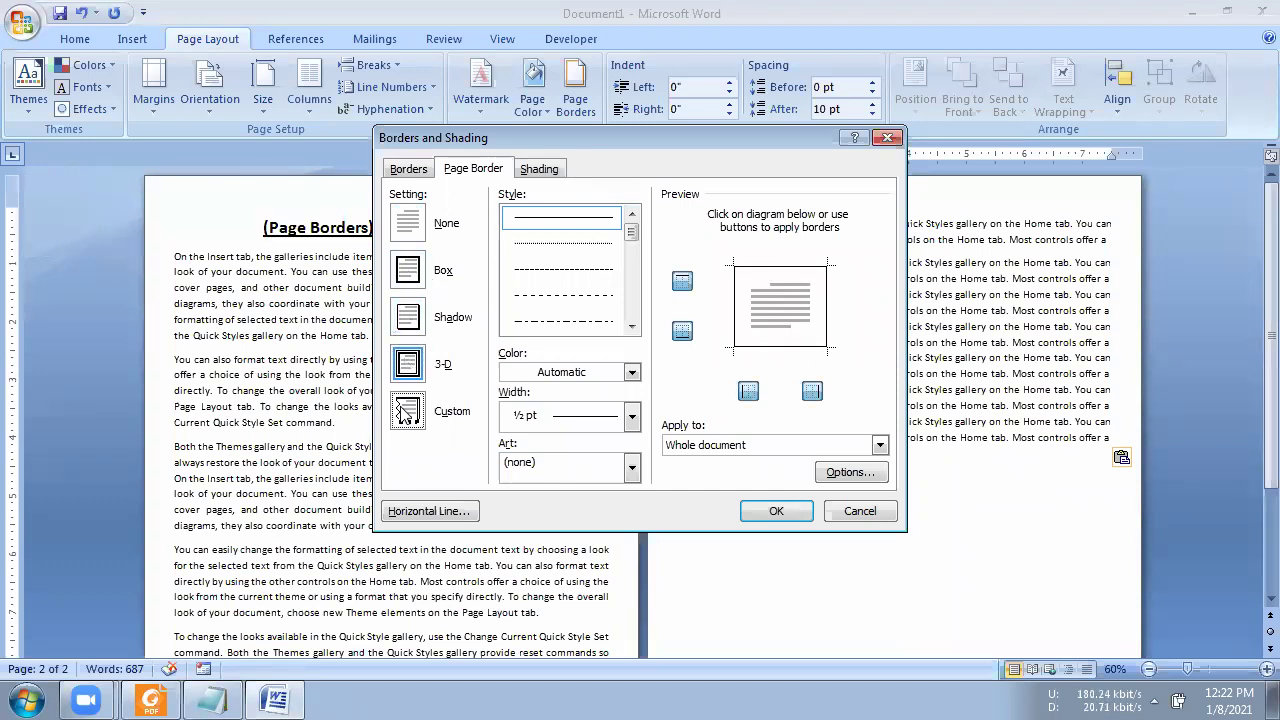
left_click(410, 285)
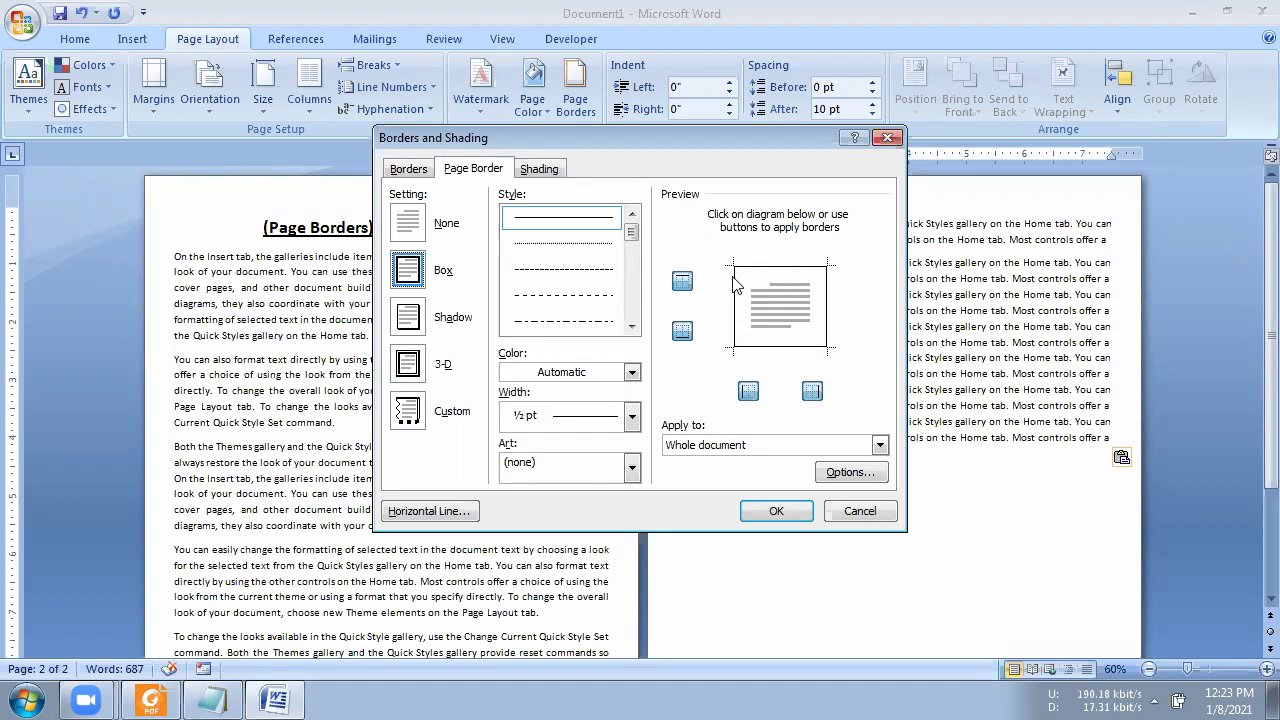
left_click(771, 513)
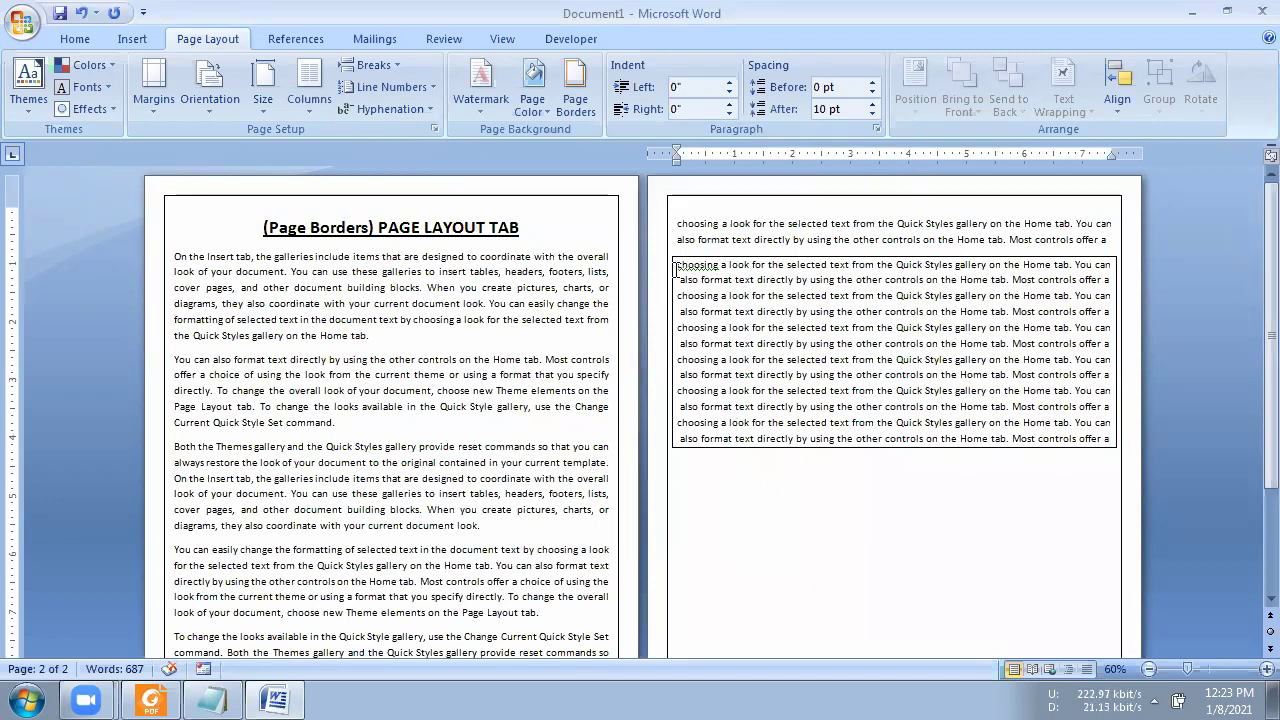
- Delete the boxed repeated passage on page two
left_click_drag(675, 265, 1108, 441)
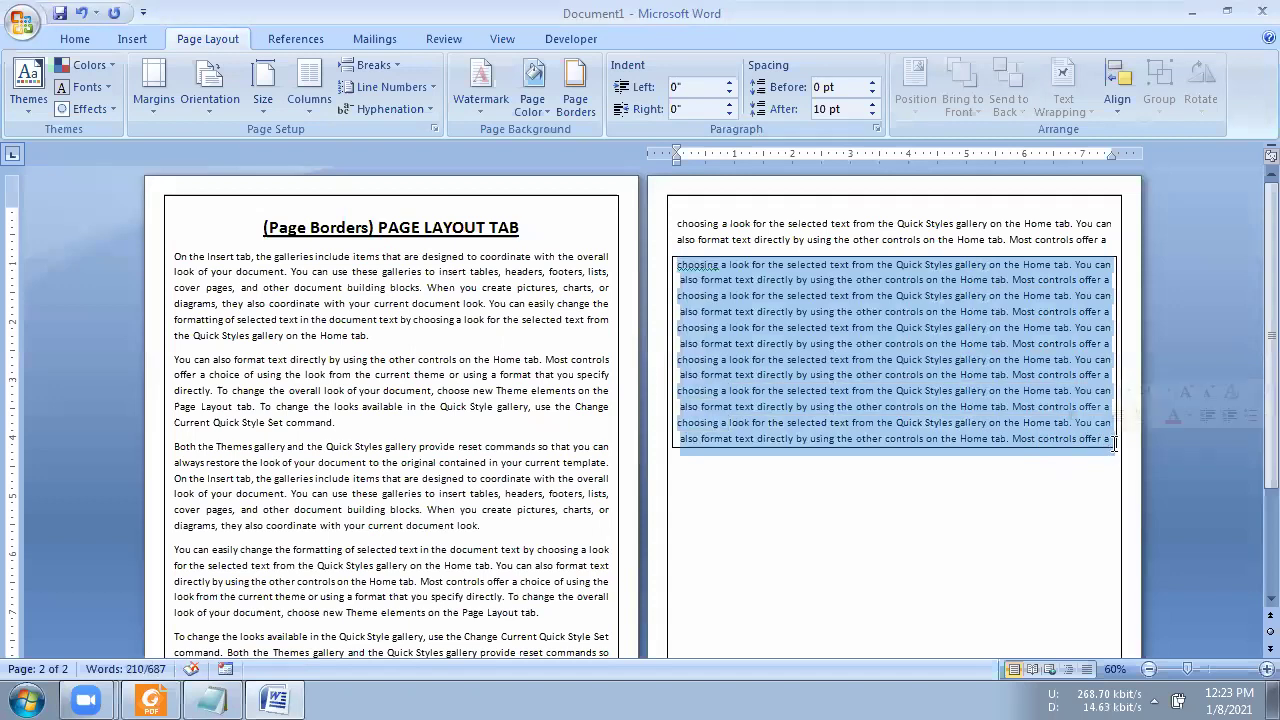
key("Delete")
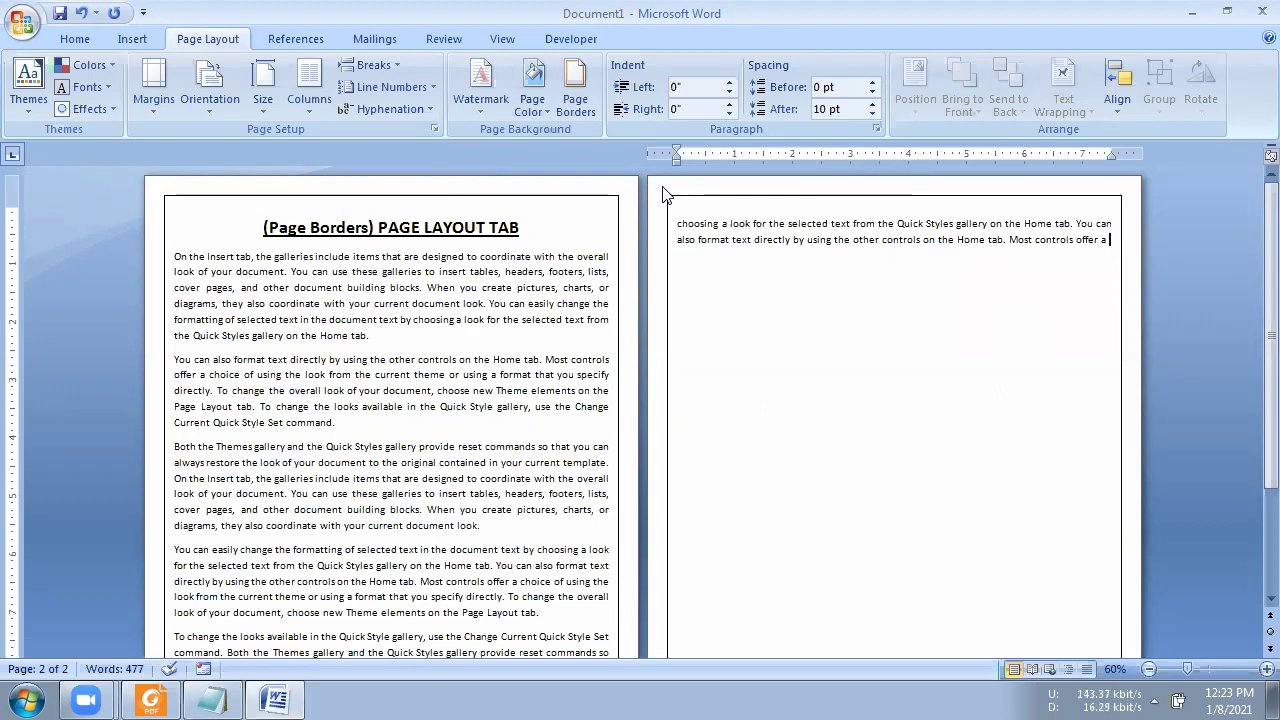
- Change the page border to the Shadow setting and check both pages
left_click(576, 100)
left_click(410, 323)
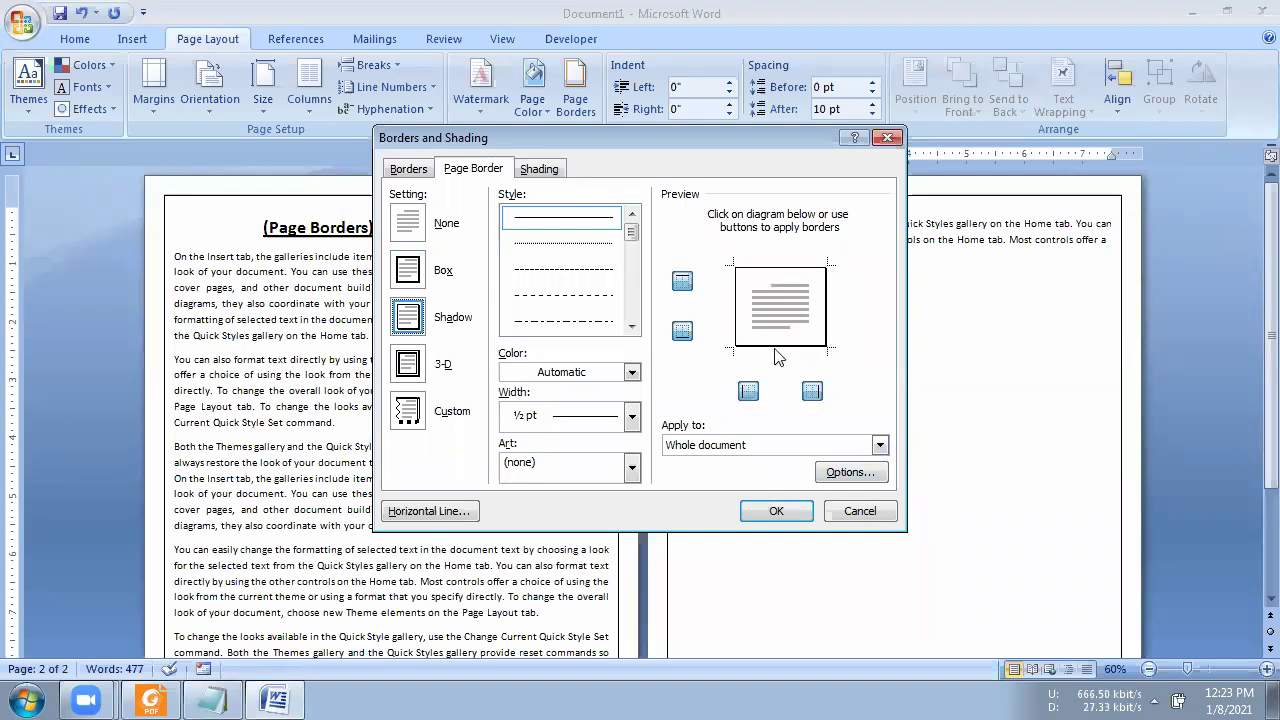
left_click(776, 510)
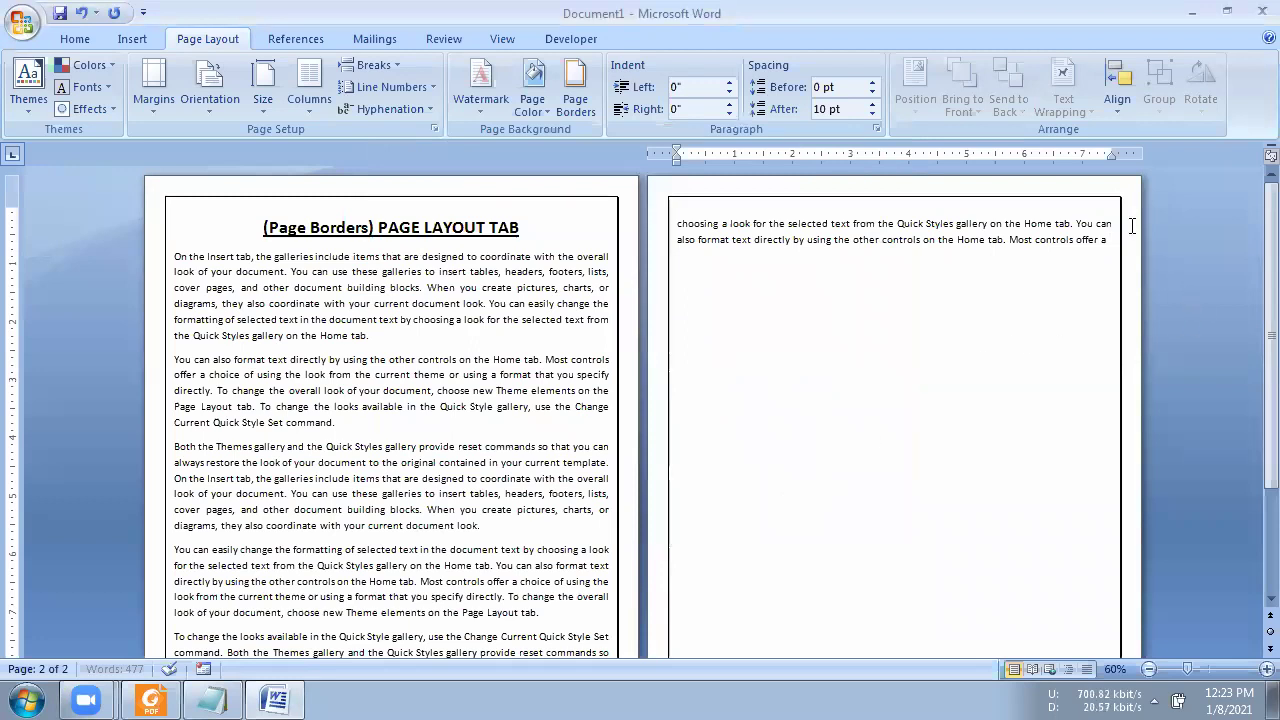
scroll(1100, 391, "down", 3)
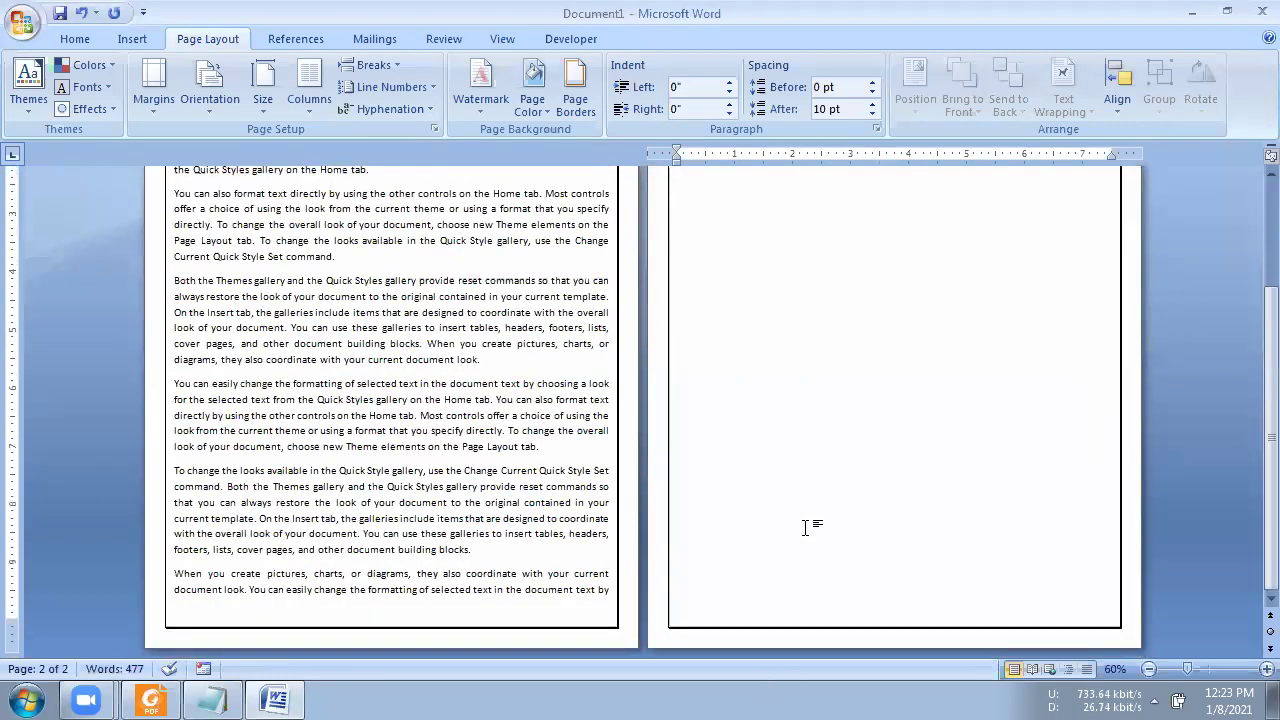
scroll(790, 526, "up", 3)
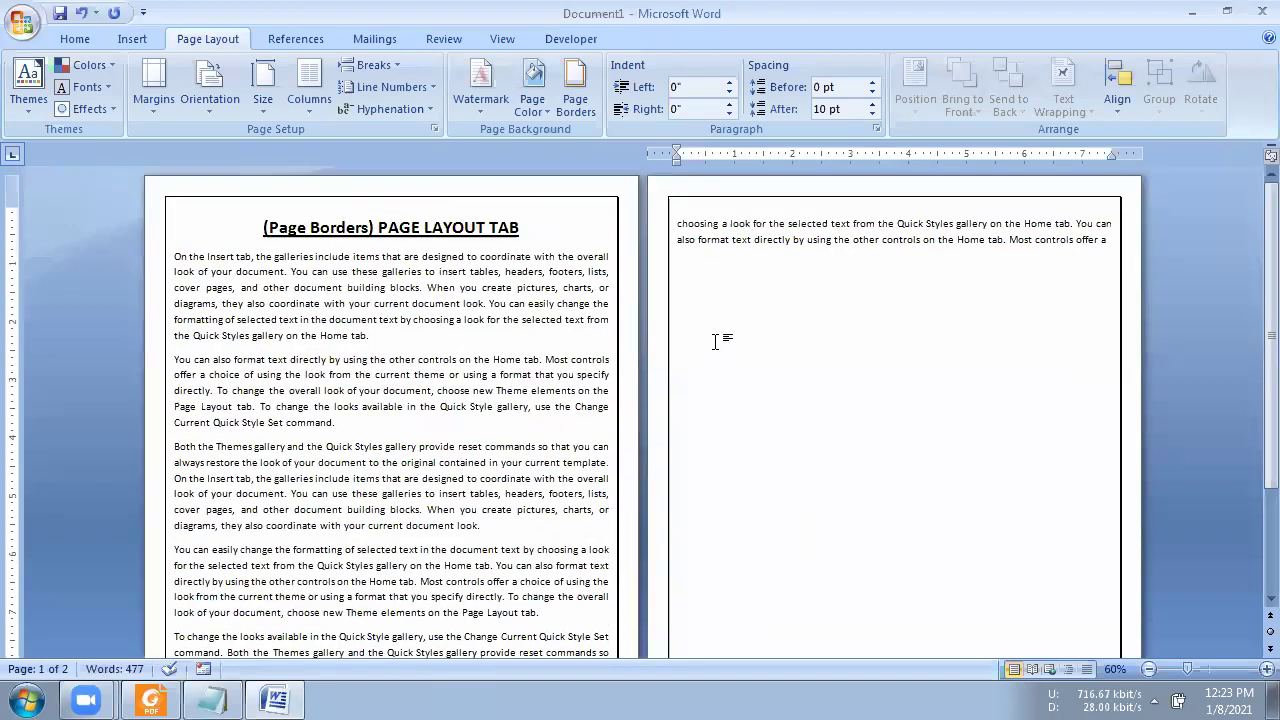
- Give the shadowed page border a thick solid line style instead of dotted
left_click(568, 110)
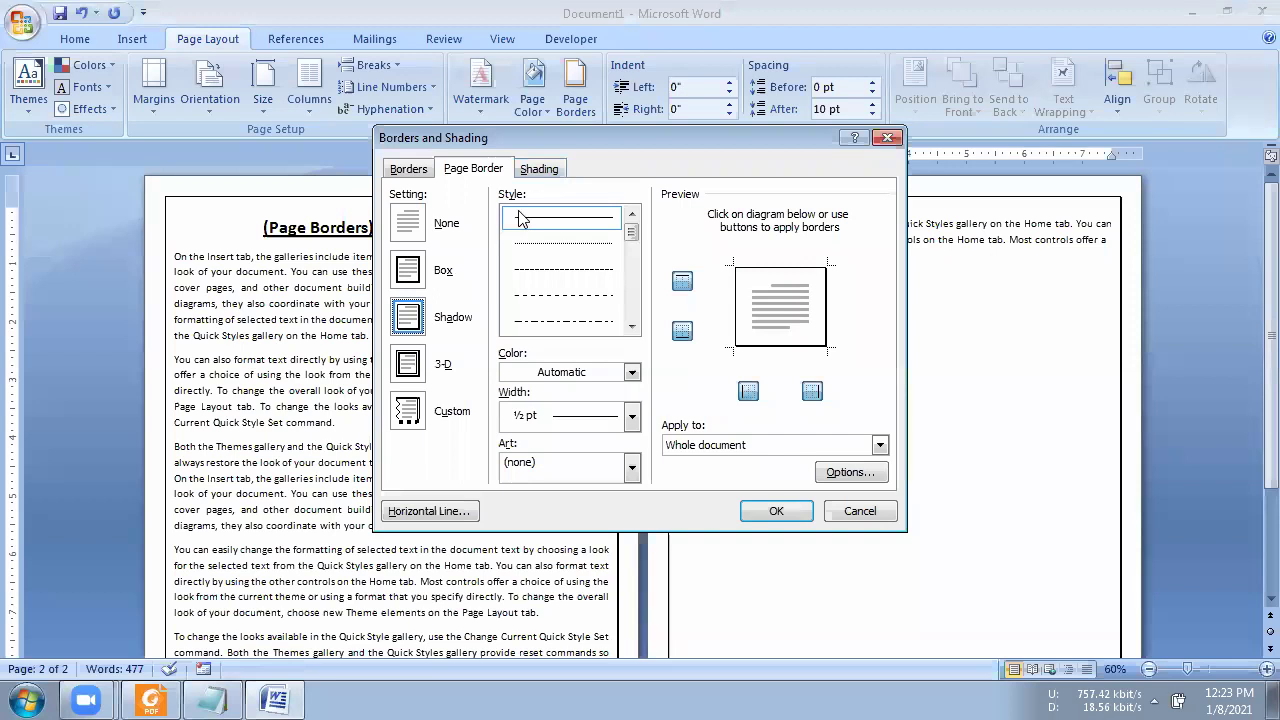
left_click(619, 241)
mouse_move(632, 233)
left_mouse_down()
mouse_move(639, 268)
mouse_move(634, 248)
left_mouse_up()
left_click(563, 321)
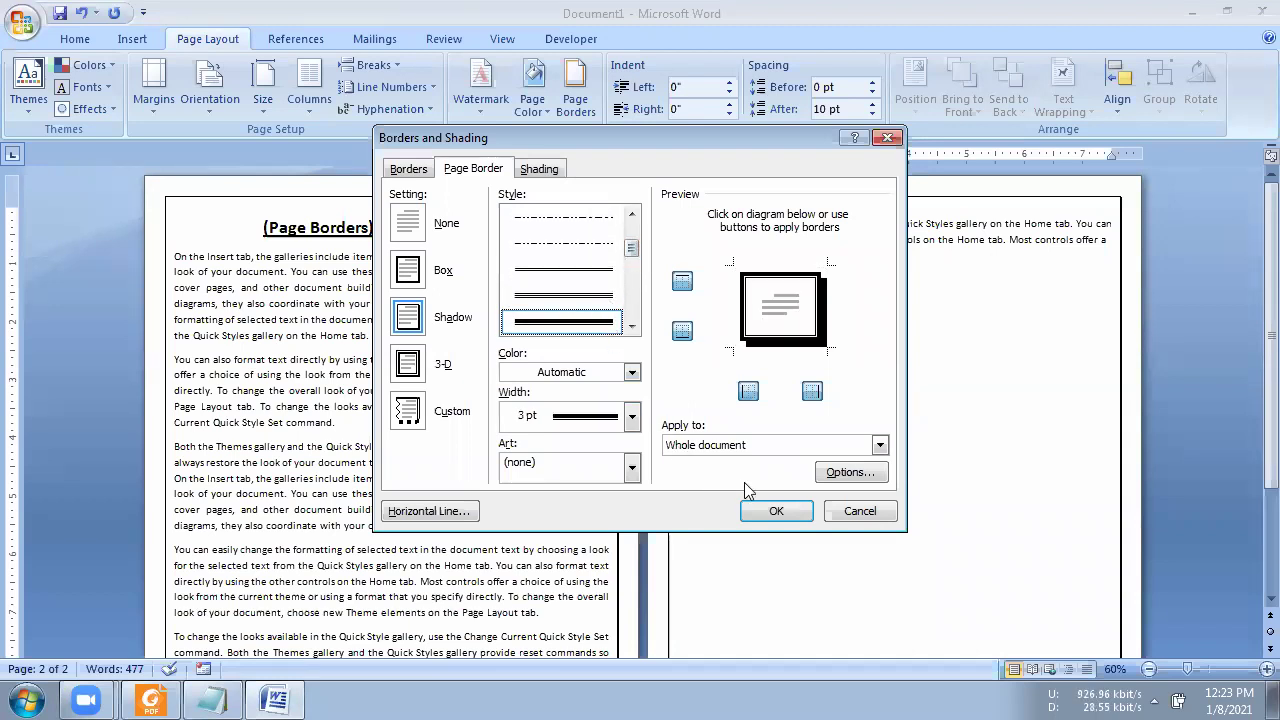
left_click(757, 511)
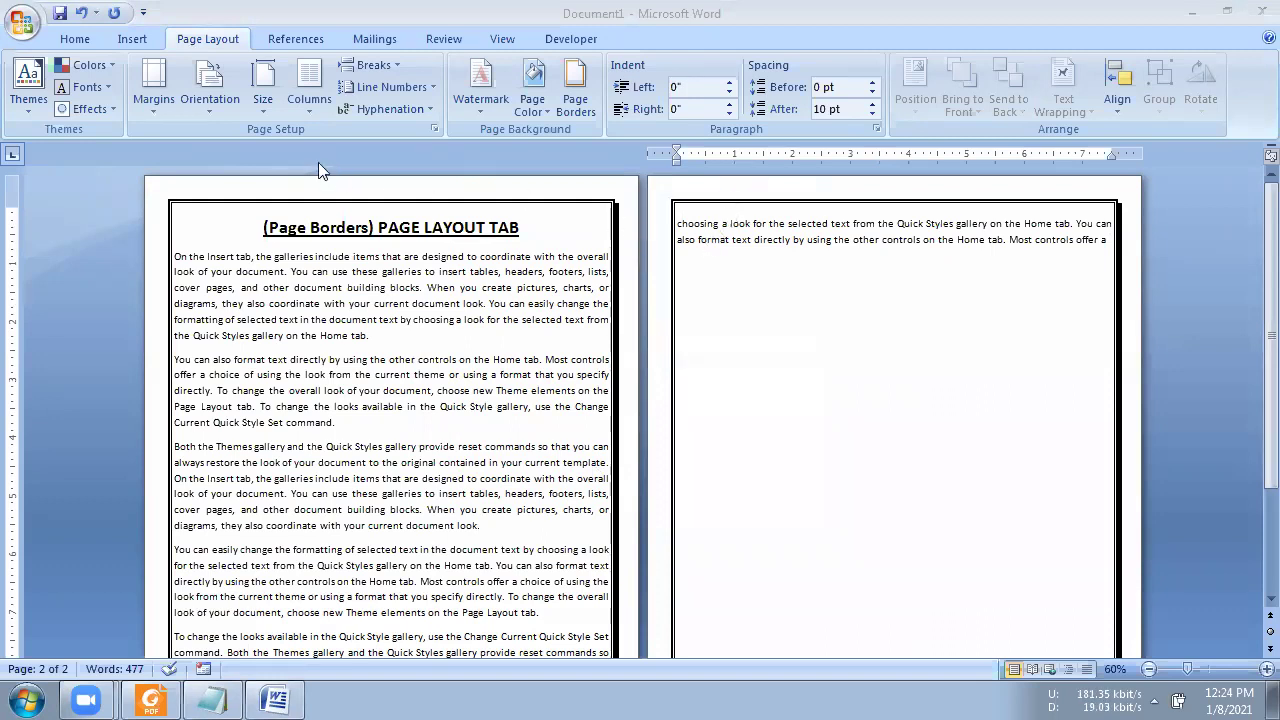
- Switch the page border to the 3-D setting and scroll through both pages
left_click(575, 90)
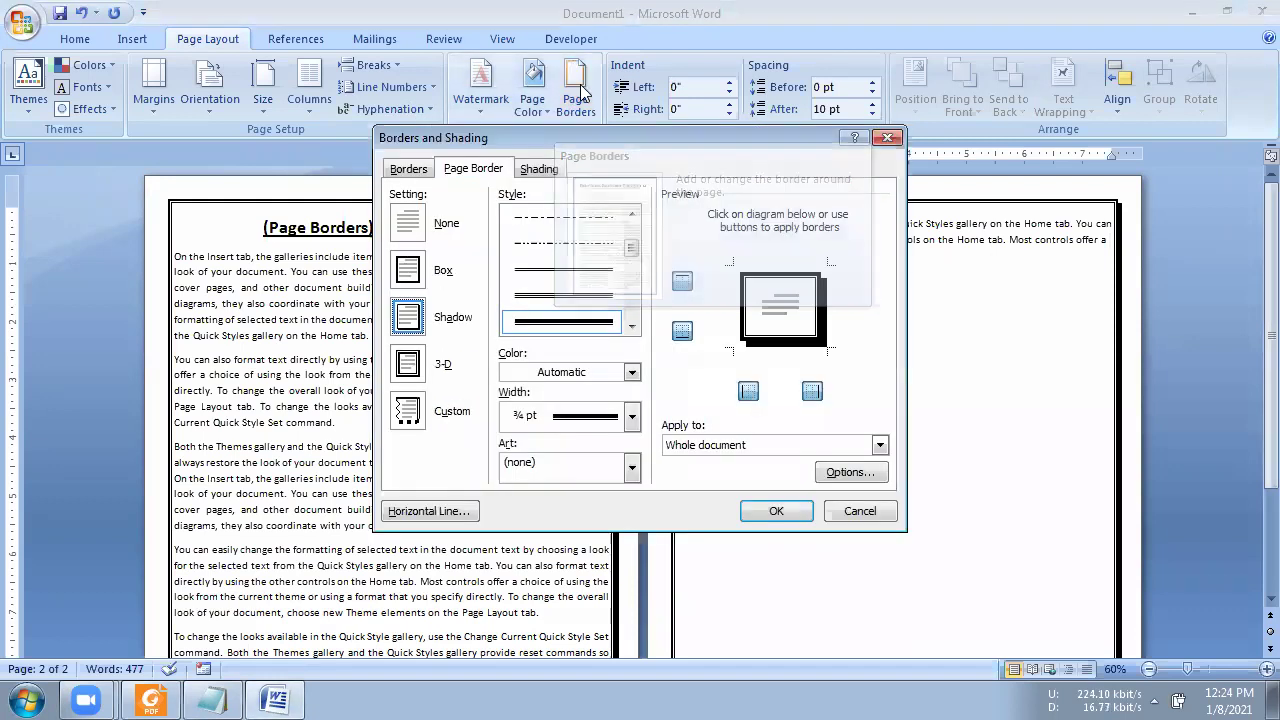
left_click(408, 364)
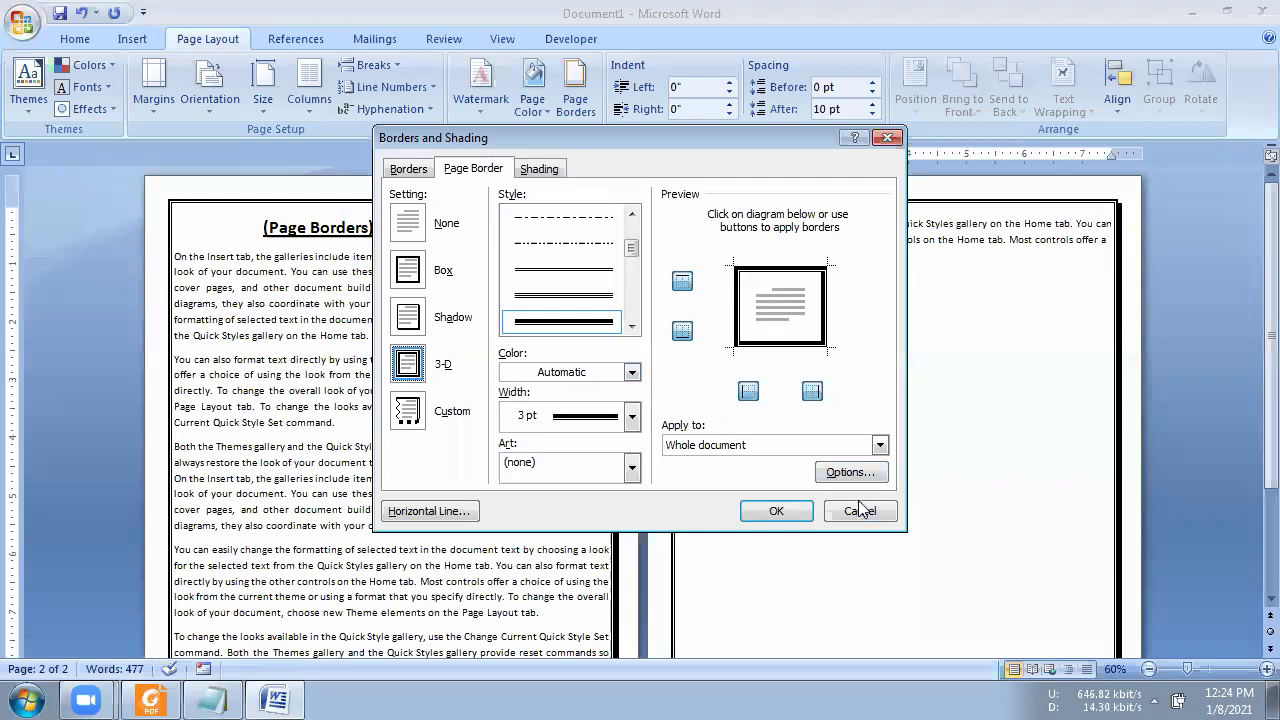
left_click(776, 511)
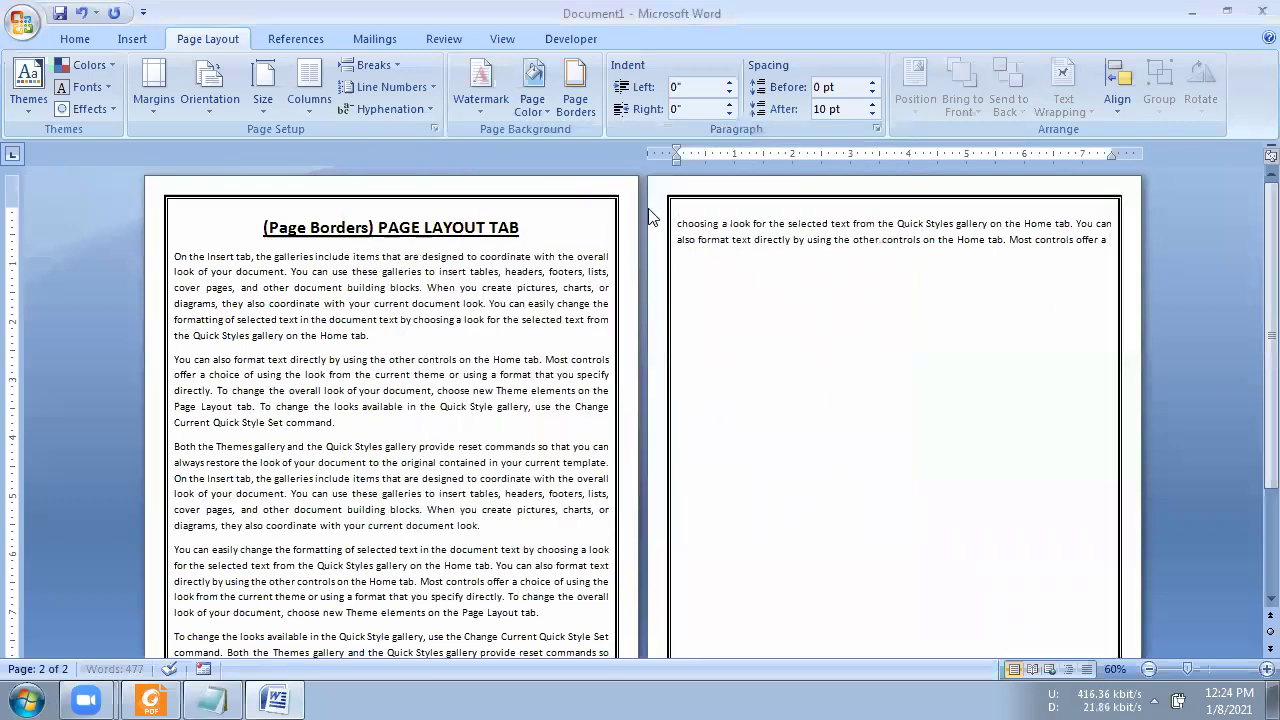
scroll(711, 455, "down", 1)
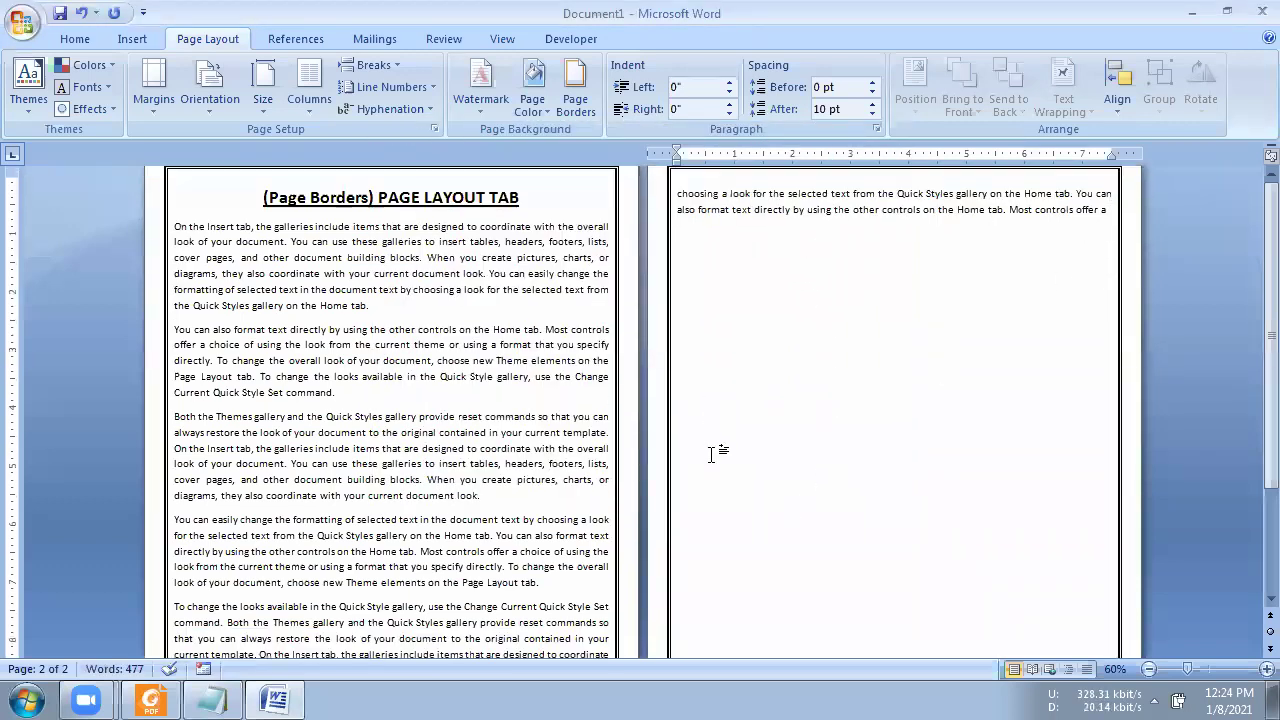
scroll(711, 455, "down", 3)
scroll(705, 453, "down", 2)
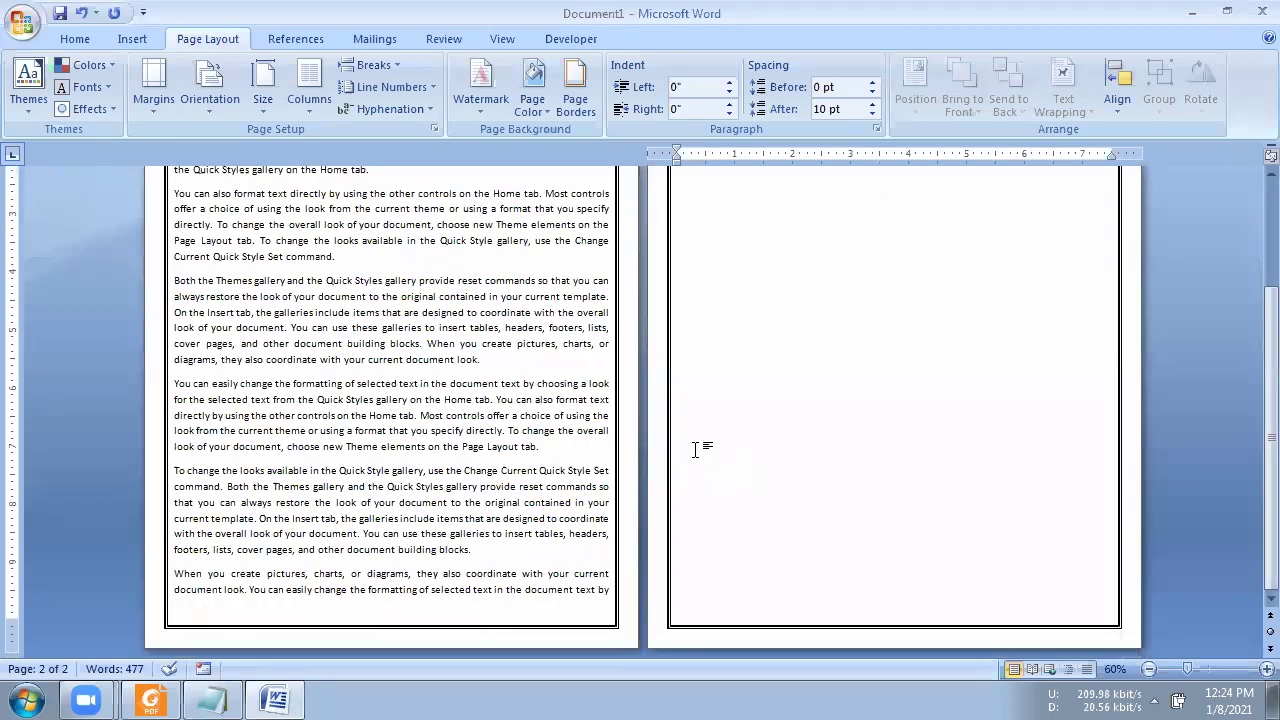
scroll(693, 449, "up", 5)
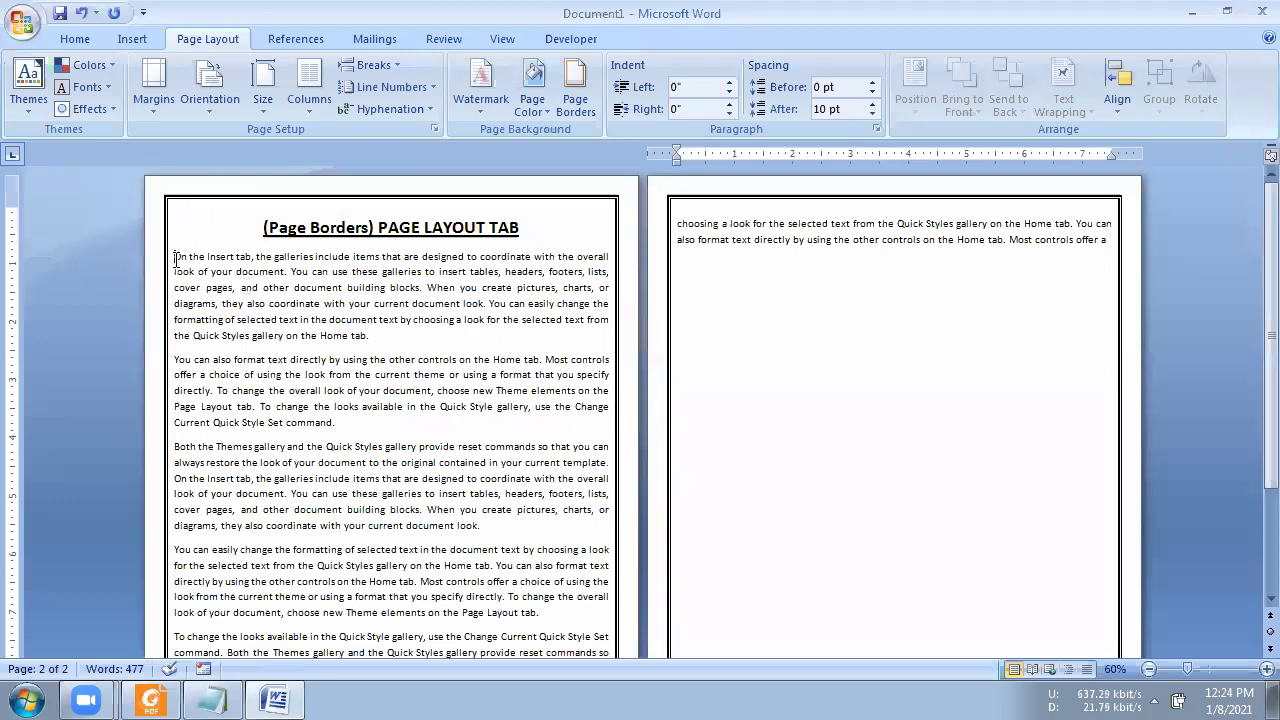
- Select the first paragraph on page 1
left_click_drag(175, 258, 370, 337)
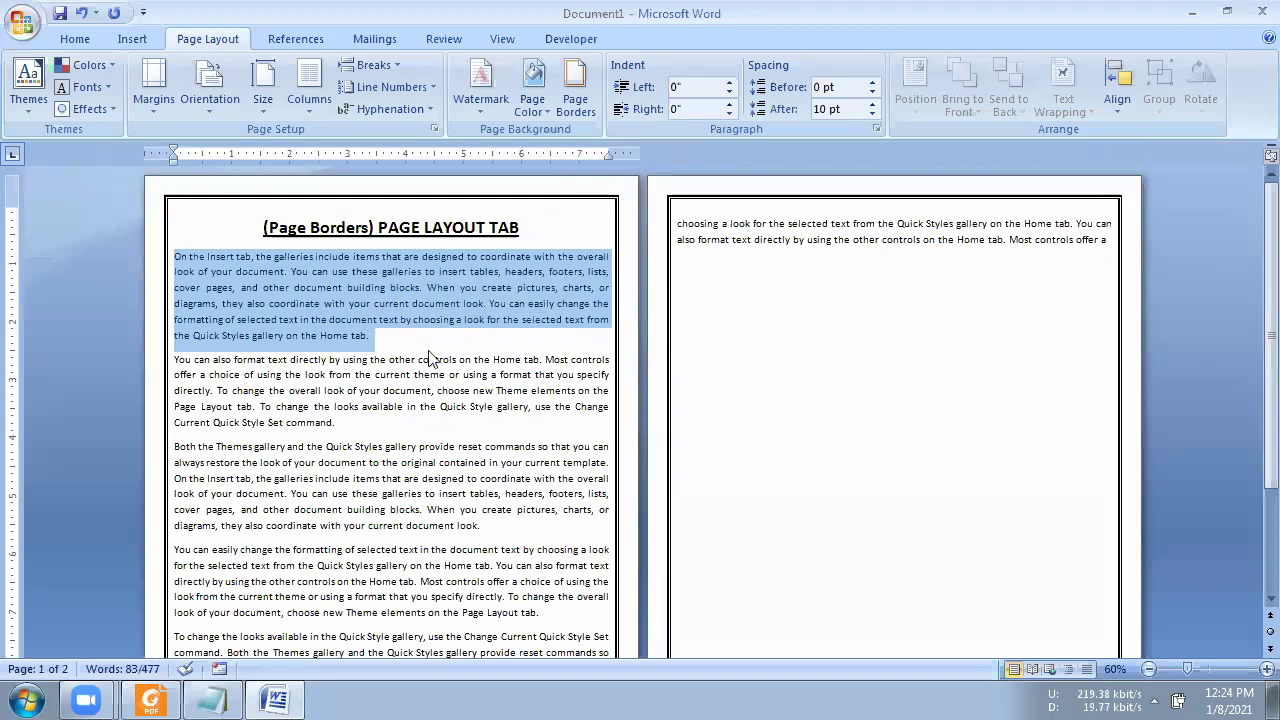
left_click(391, 322)
left_click_drag(368, 337, 177, 260)
- Apply the red apple design from the Art list as the page border
left_click(575, 96)
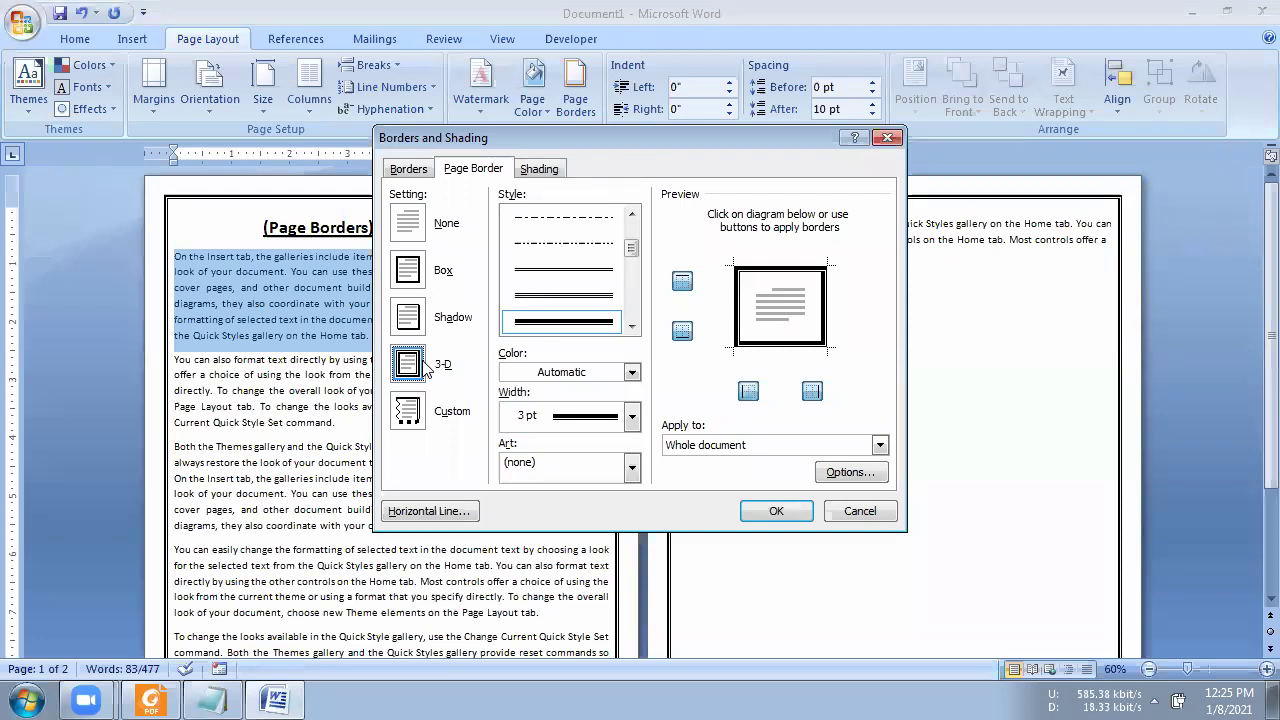
left_click(557, 468)
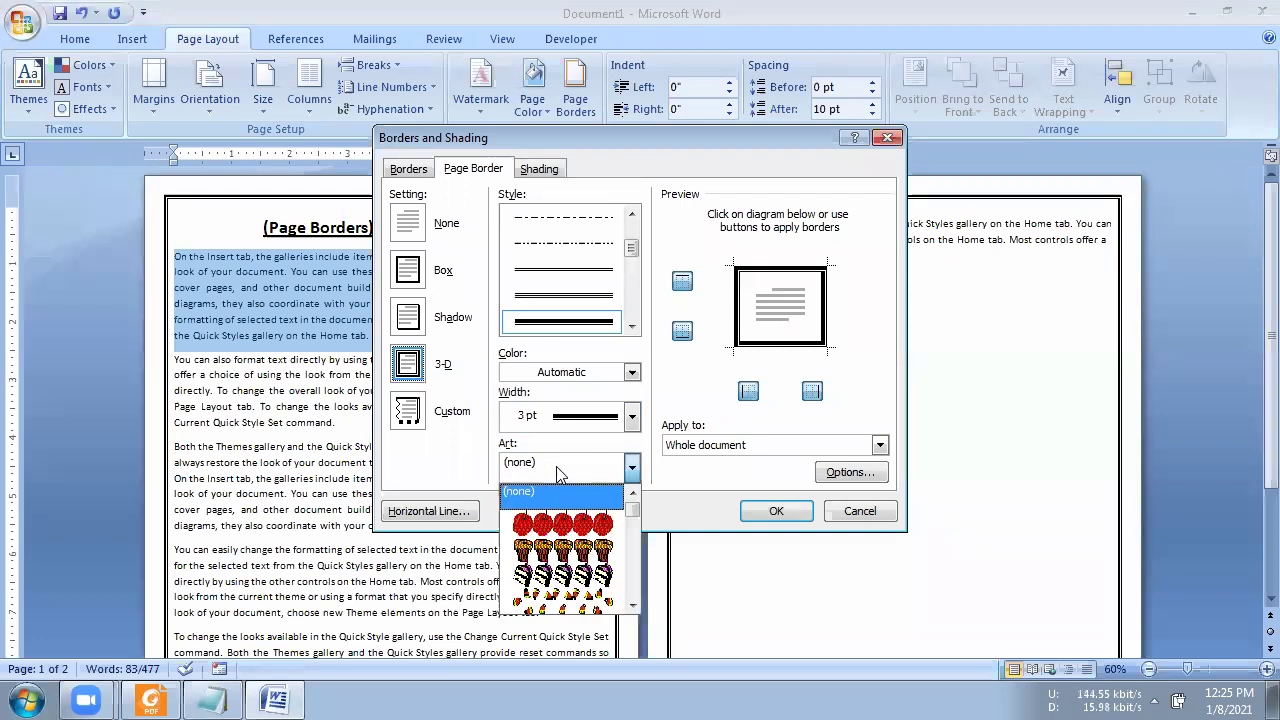
left_click(560, 524)
left_click(776, 515)
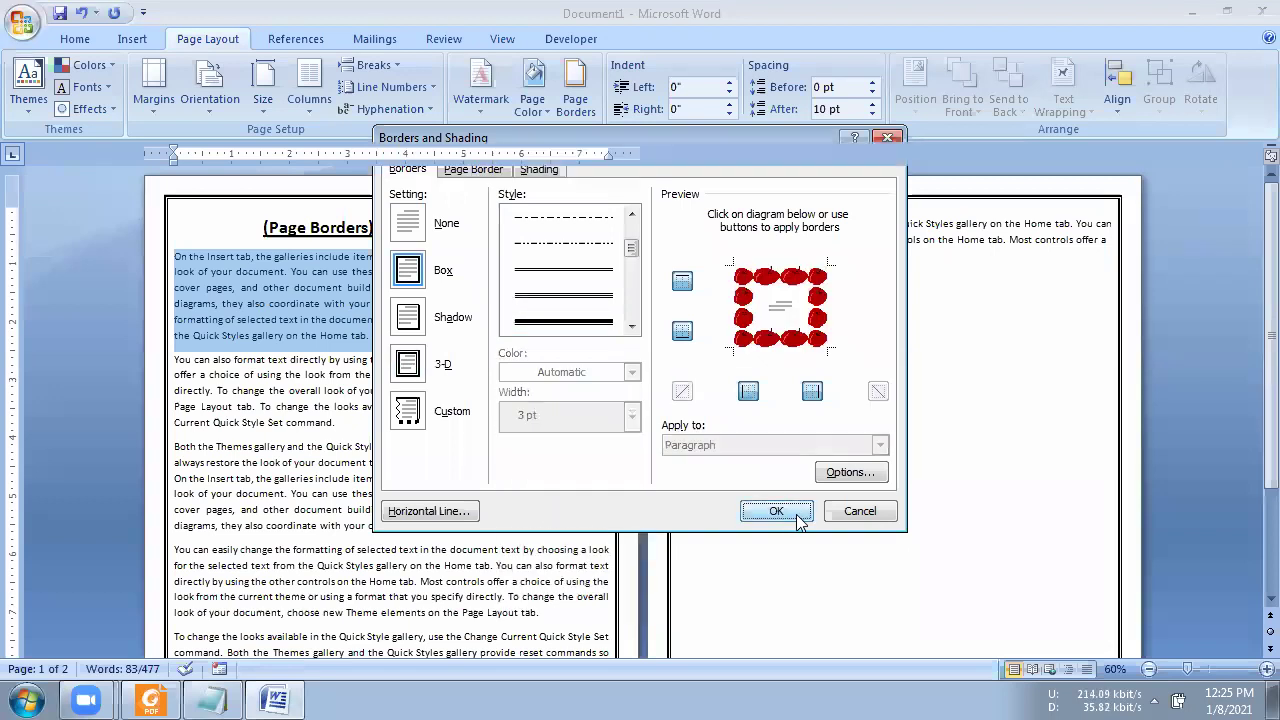
scroll(777, 349, "down", 1)
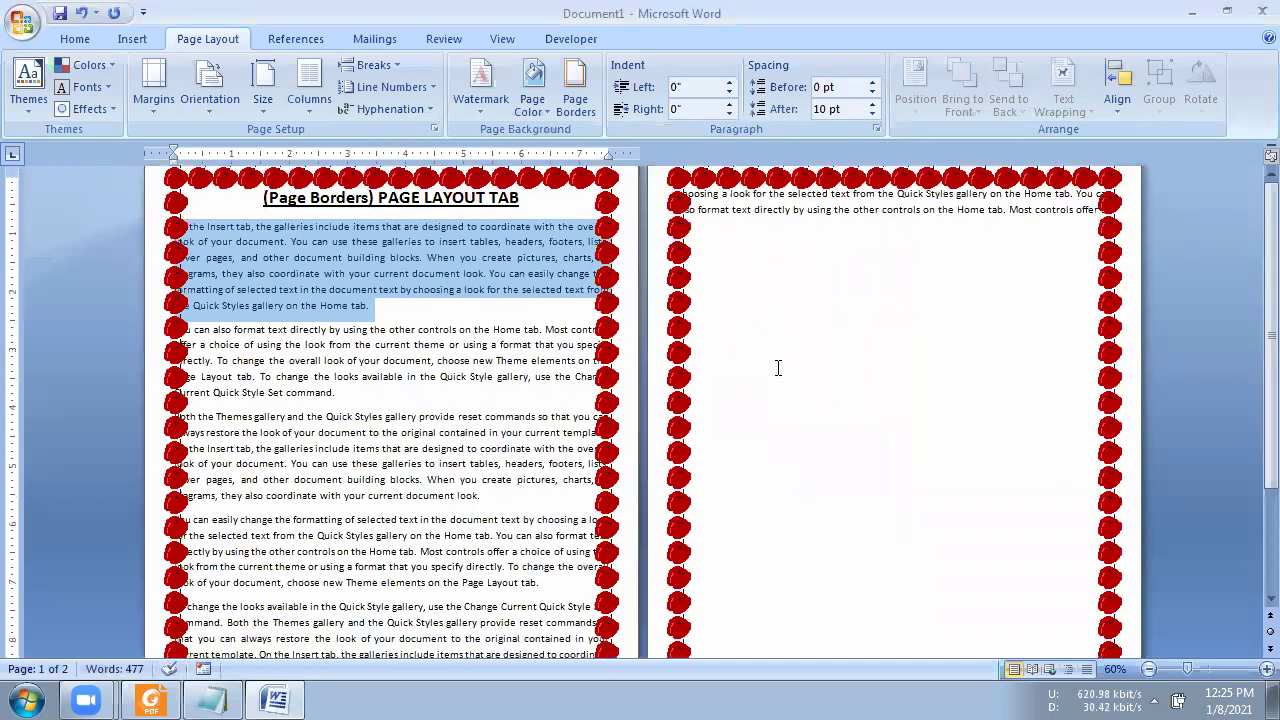
scroll(777, 366, "down", 2)
scroll(771, 377, "down", 2)
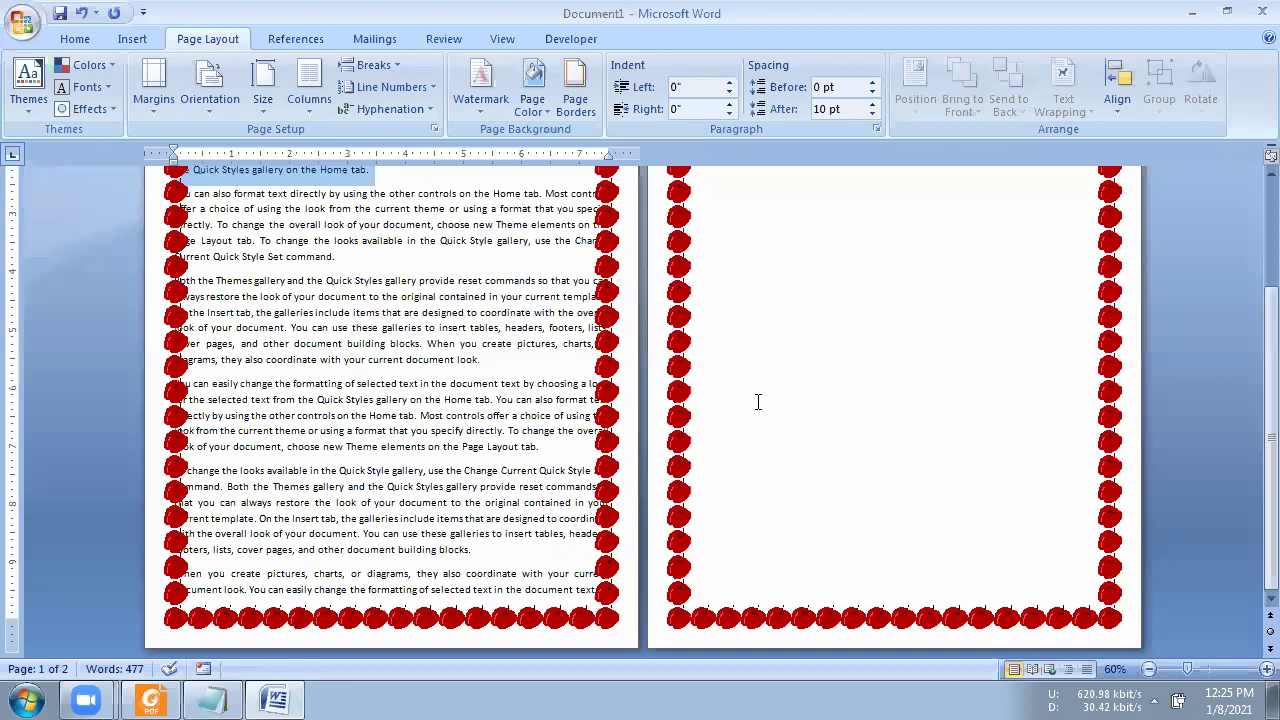
scroll(758, 401, "up", 3)
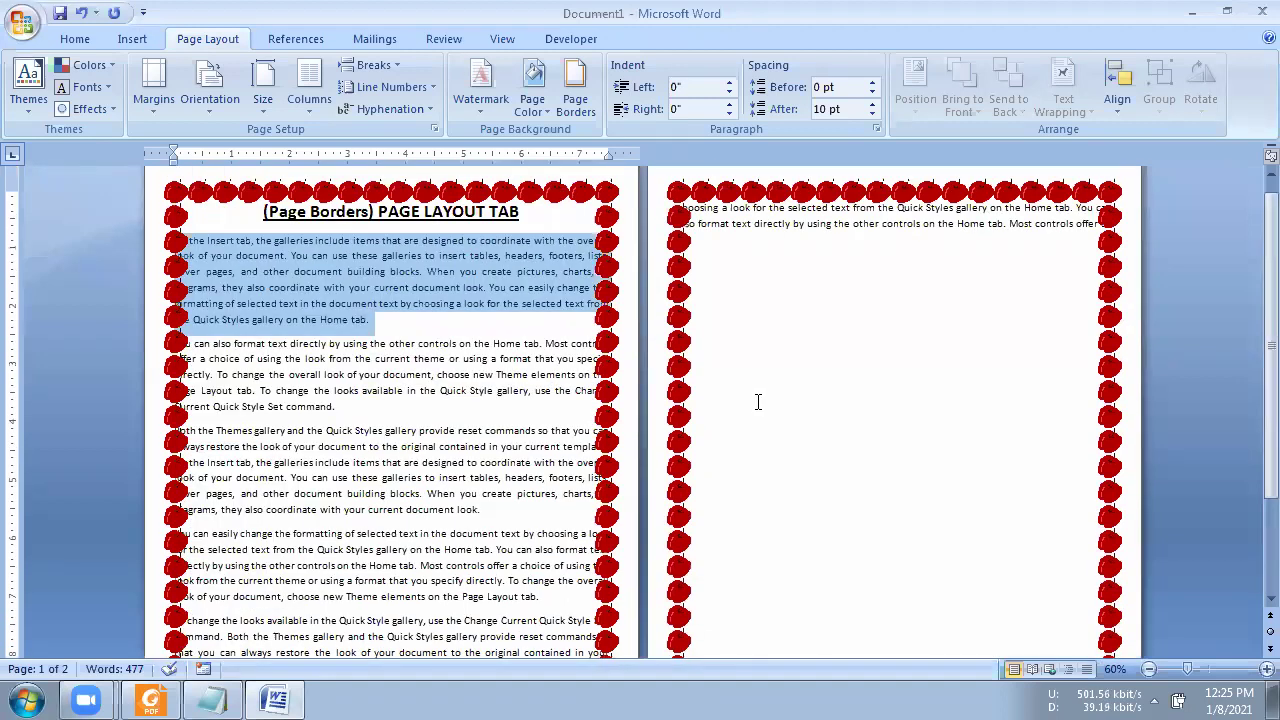
left_click(440, 278)
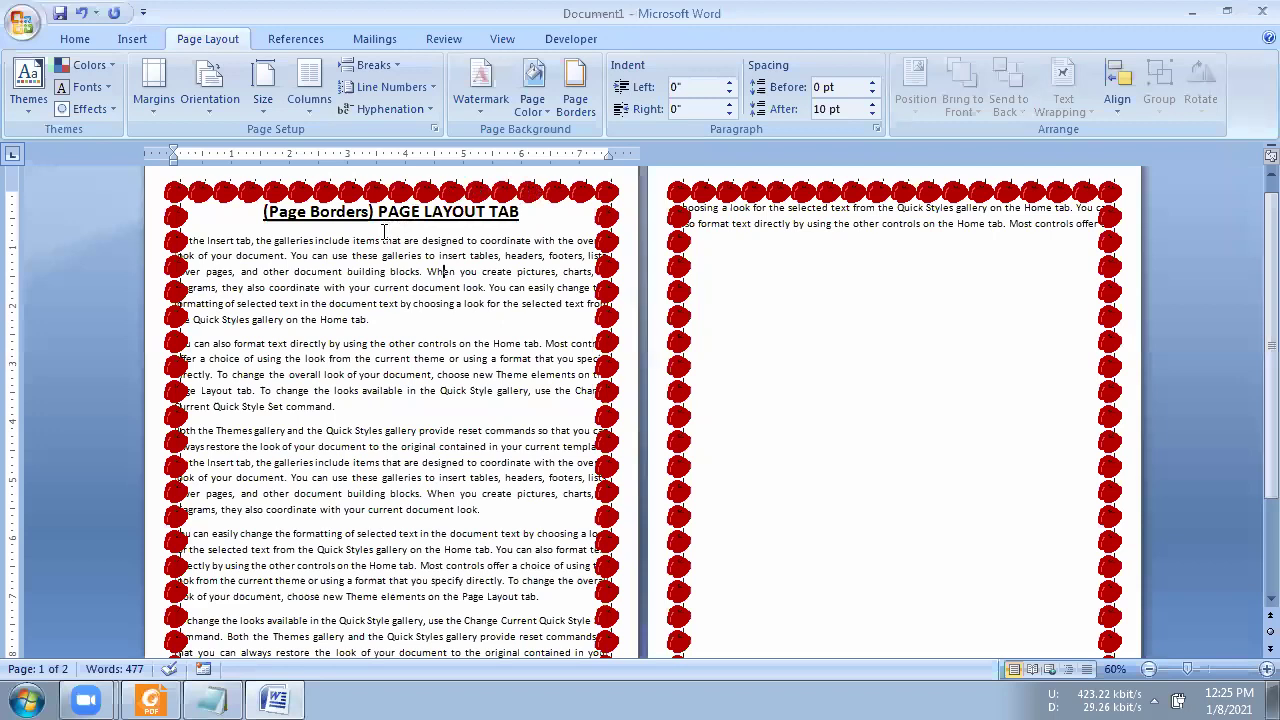
- Replace the apple border with the ice cream cone art page border
left_click(580, 104)
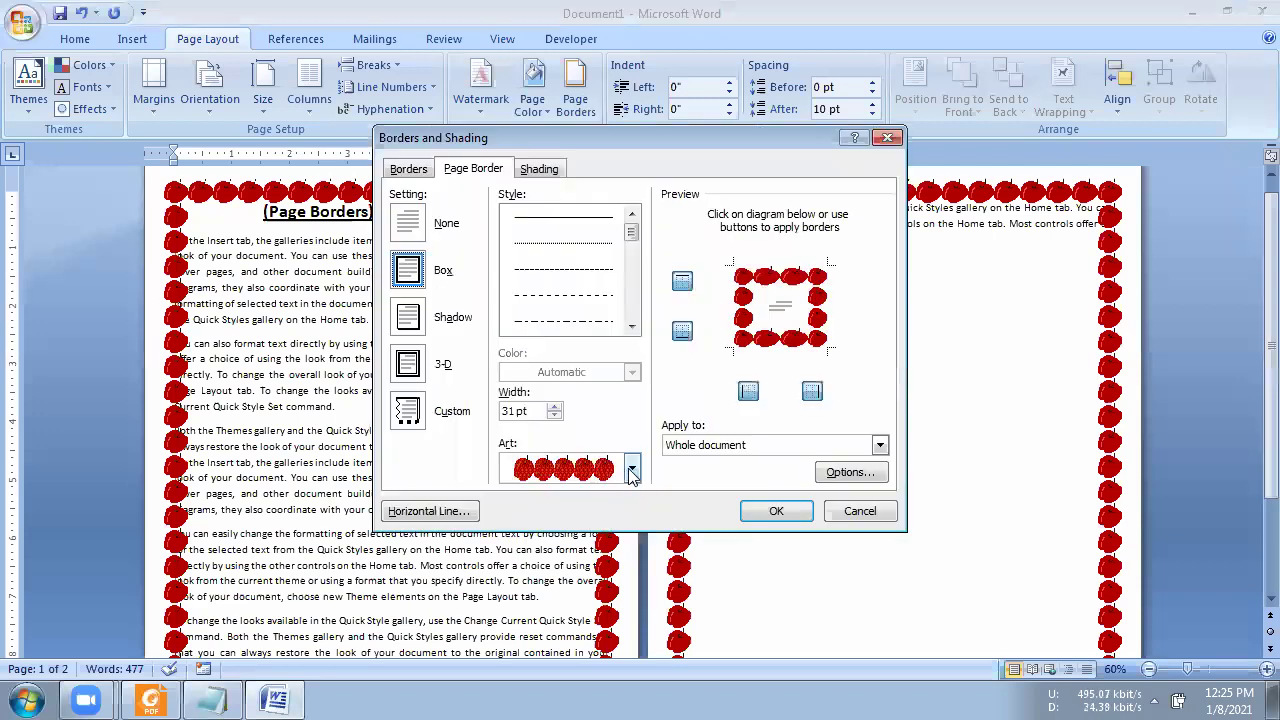
left_click(632, 470)
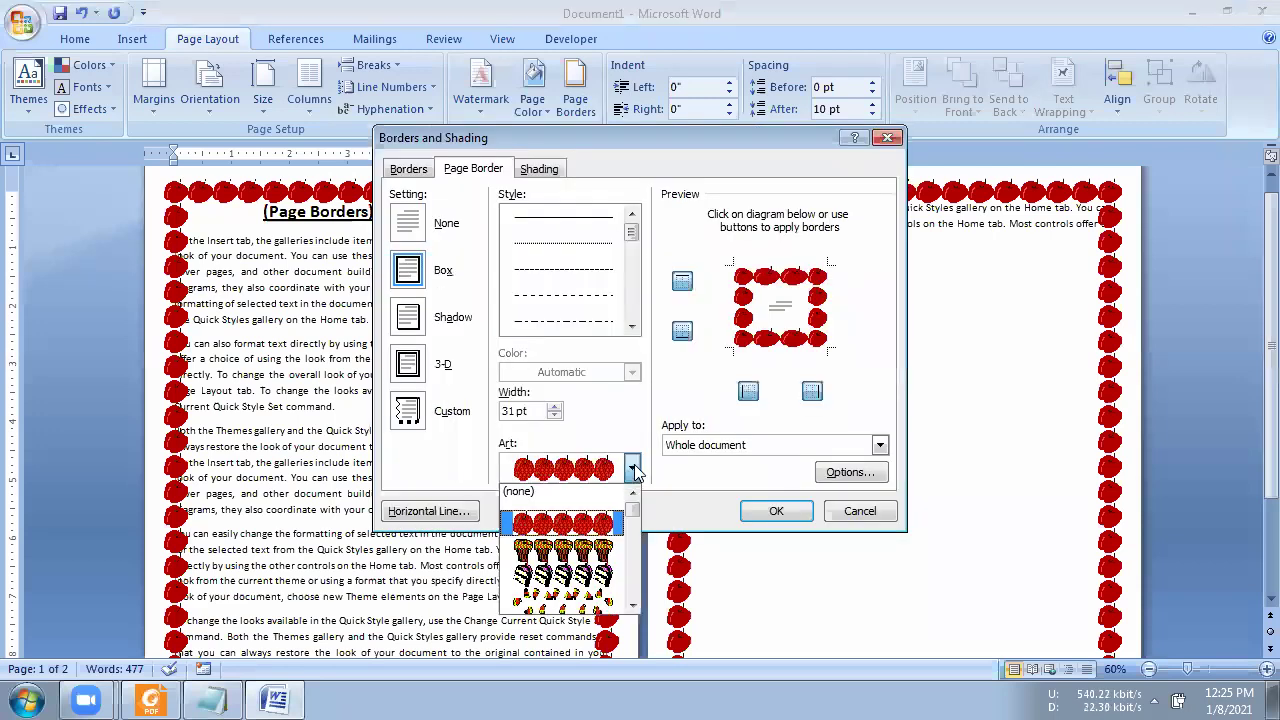
left_click(560, 603)
left_click(780, 508)
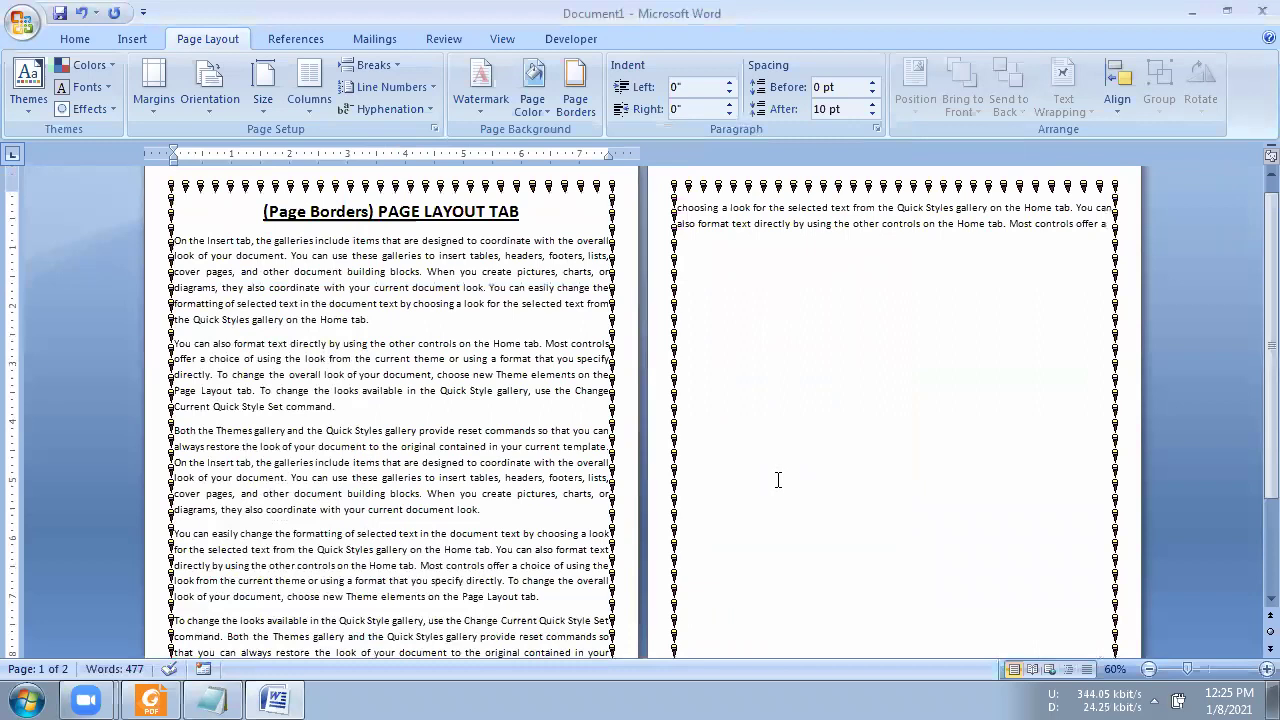
scroll(778, 480, "up", 1)
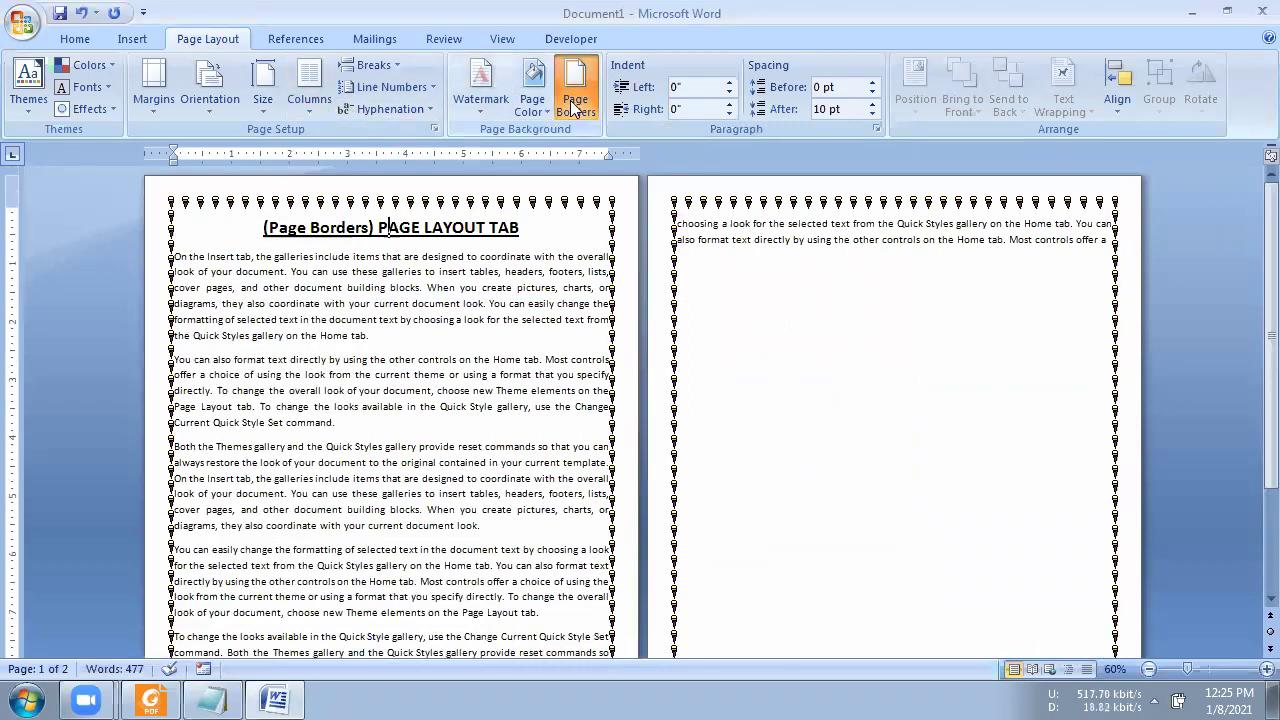
- Set the page border to None and confirm
left_click(575, 95)
left_click(483, 174)
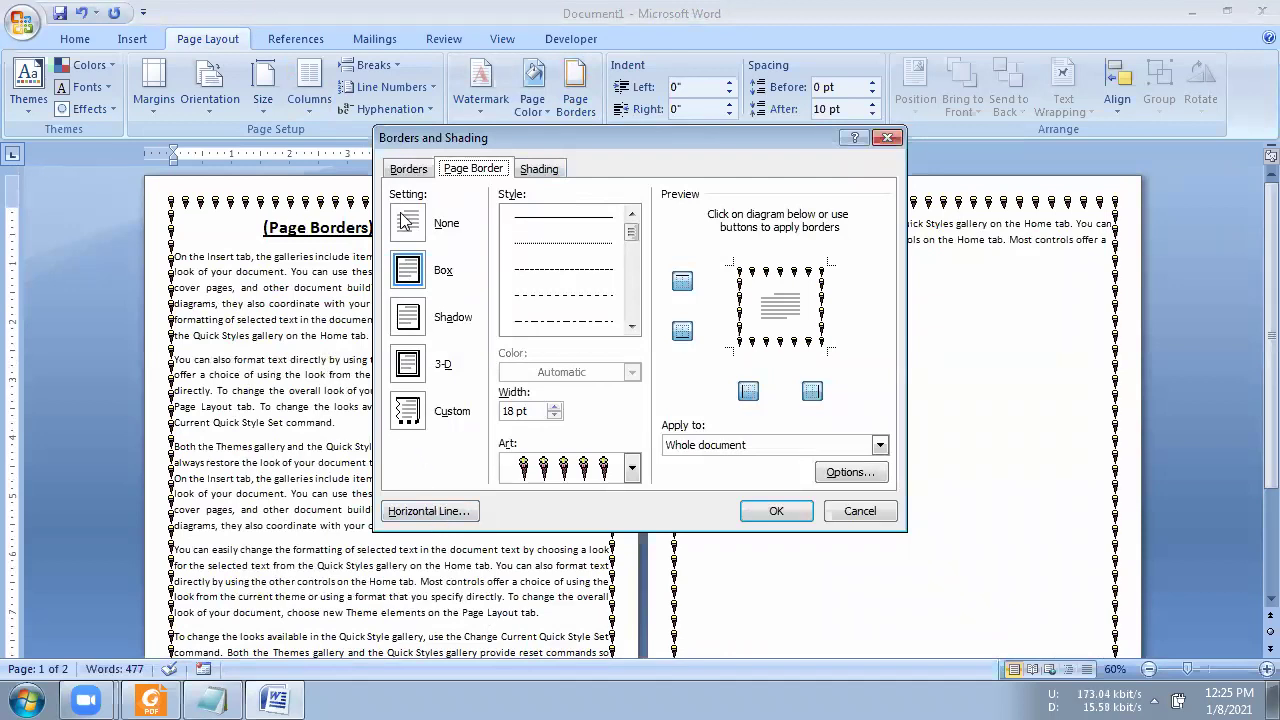
left_click(428, 236)
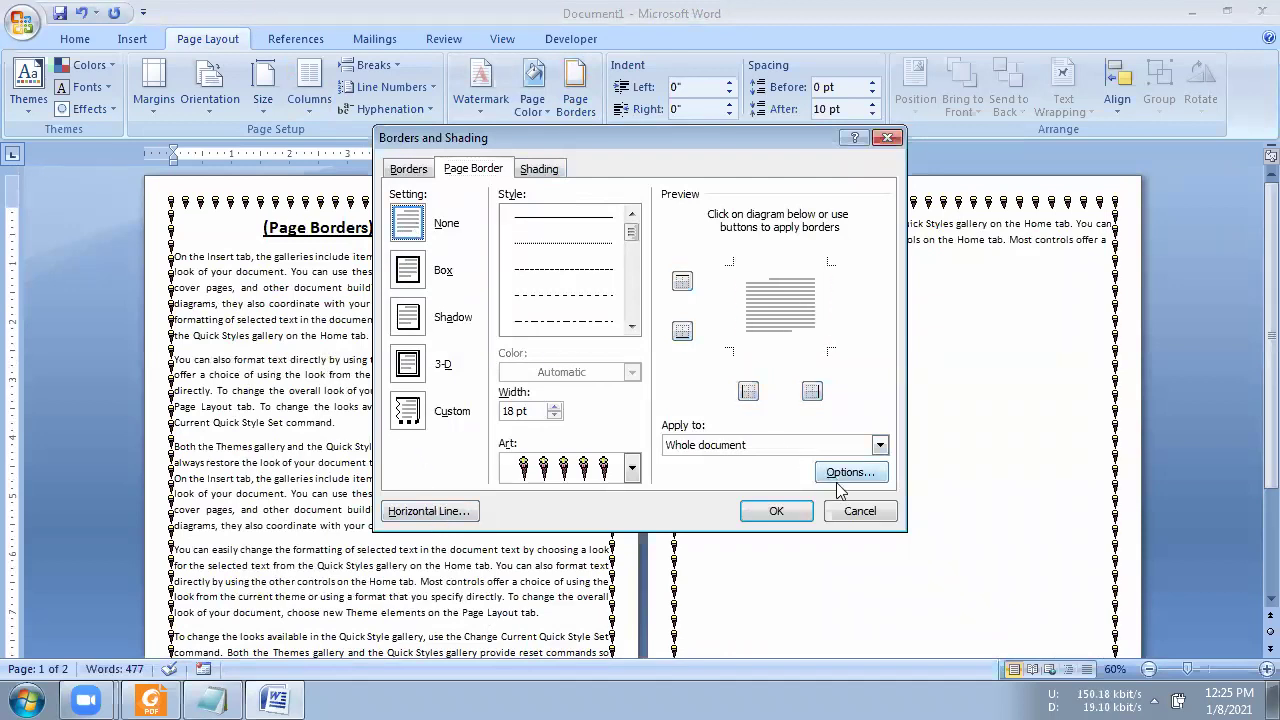
left_click(782, 511)
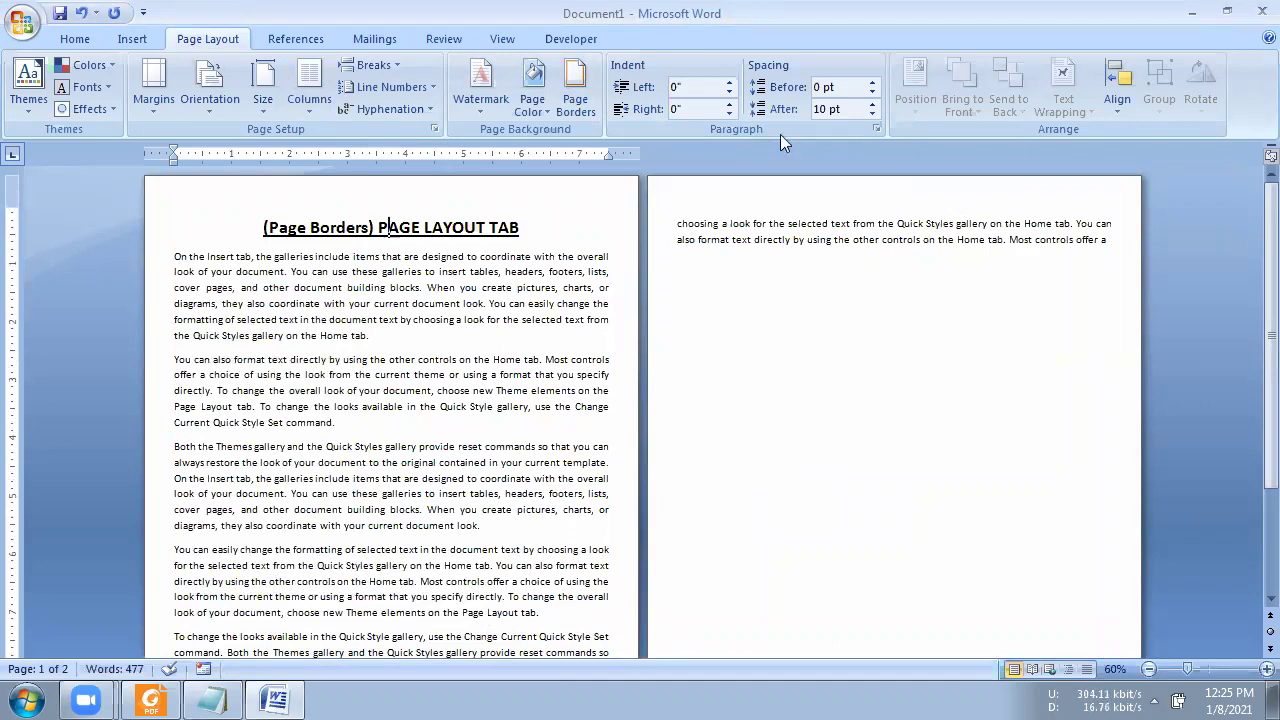
- Apply a custom box page border with its left side removed, then check both pages
left_click(575, 90)
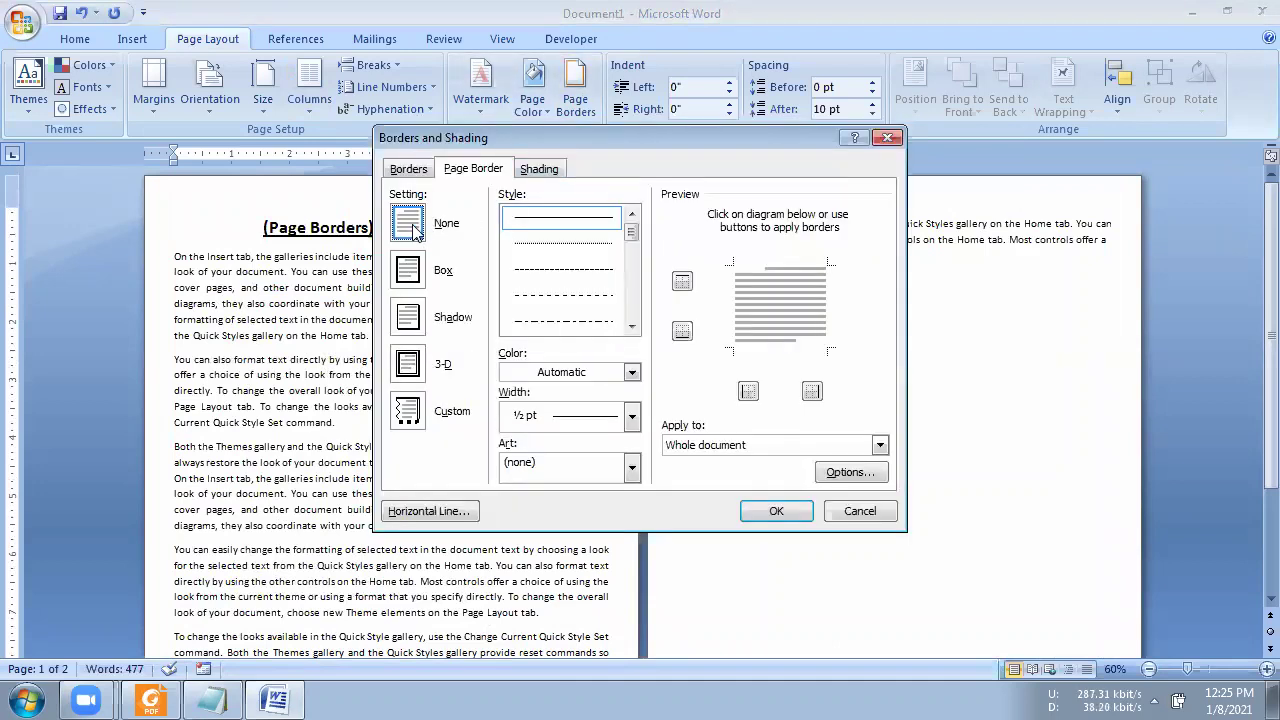
left_click(420, 275)
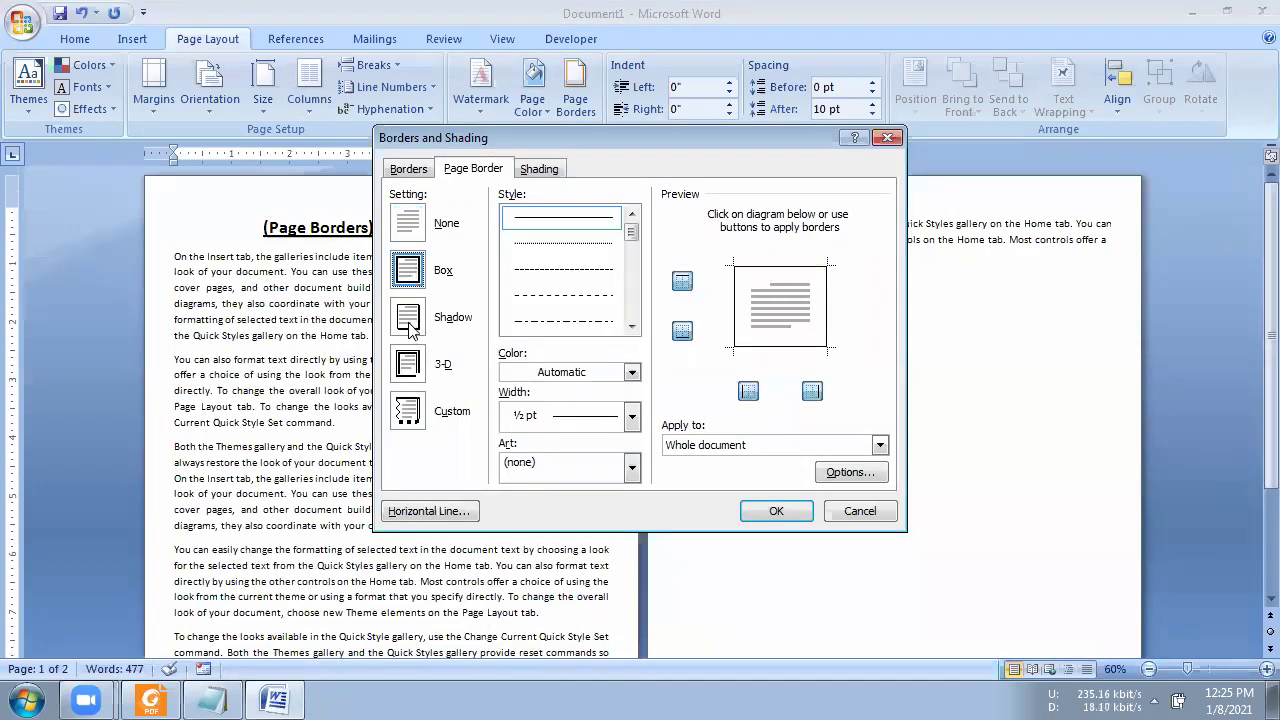
left_click(410, 368)
left_click(416, 414)
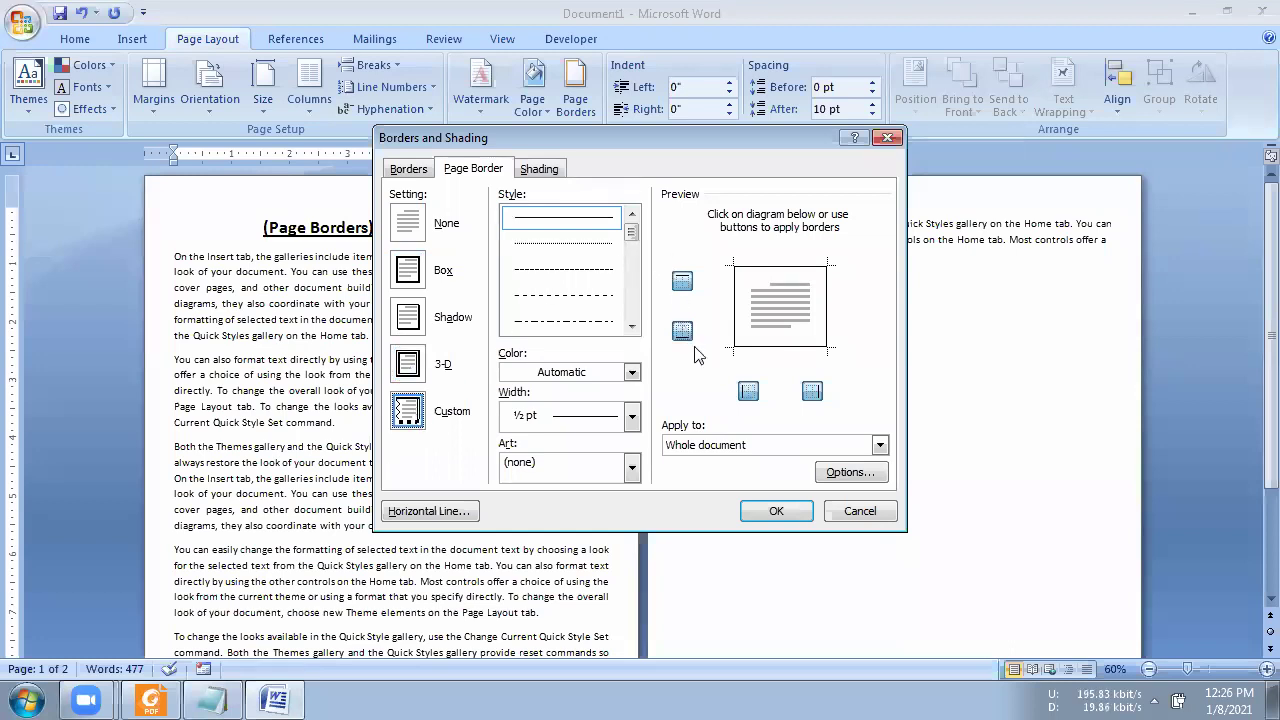
left_click(748, 392)
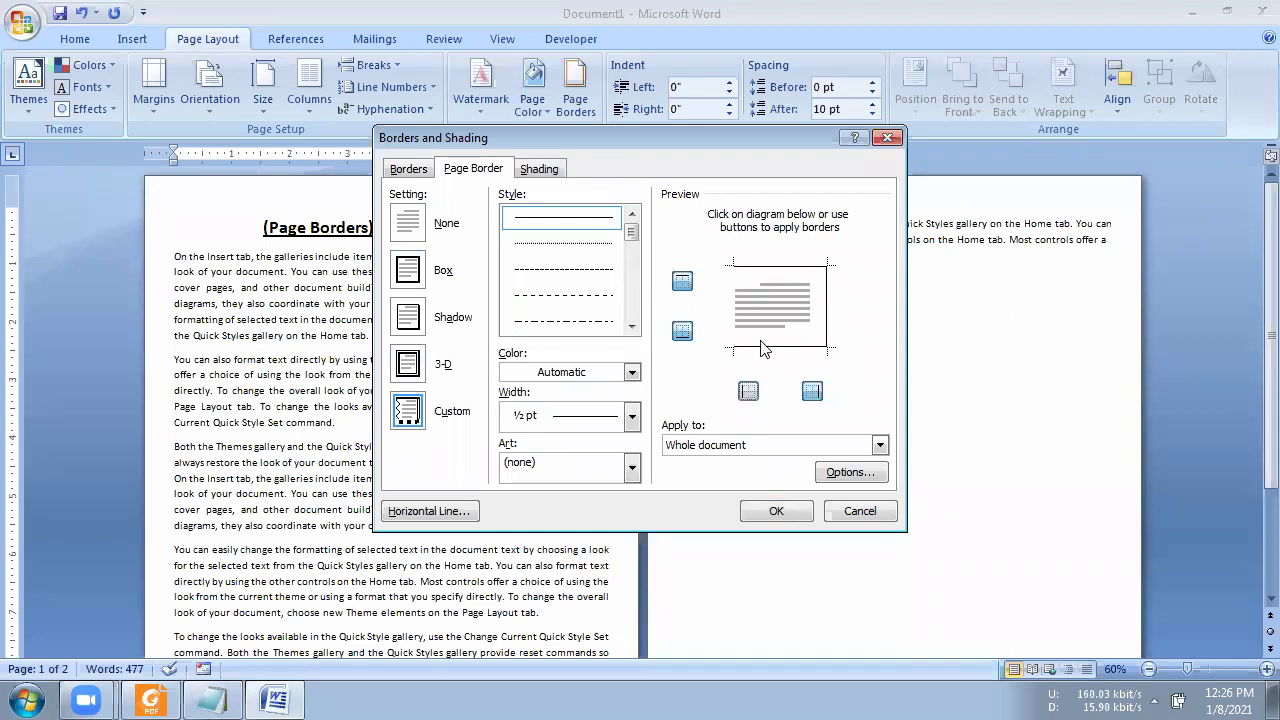
left_click(773, 512)
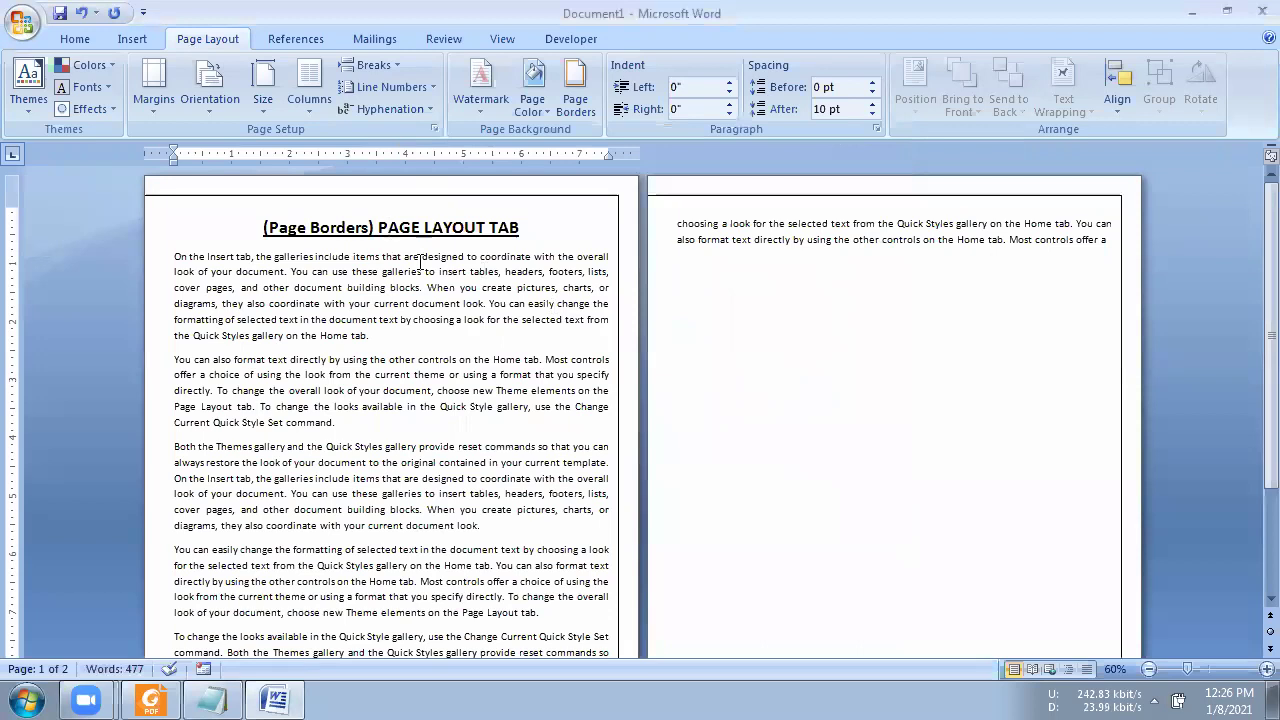
scroll(329, 508, "down", 4)
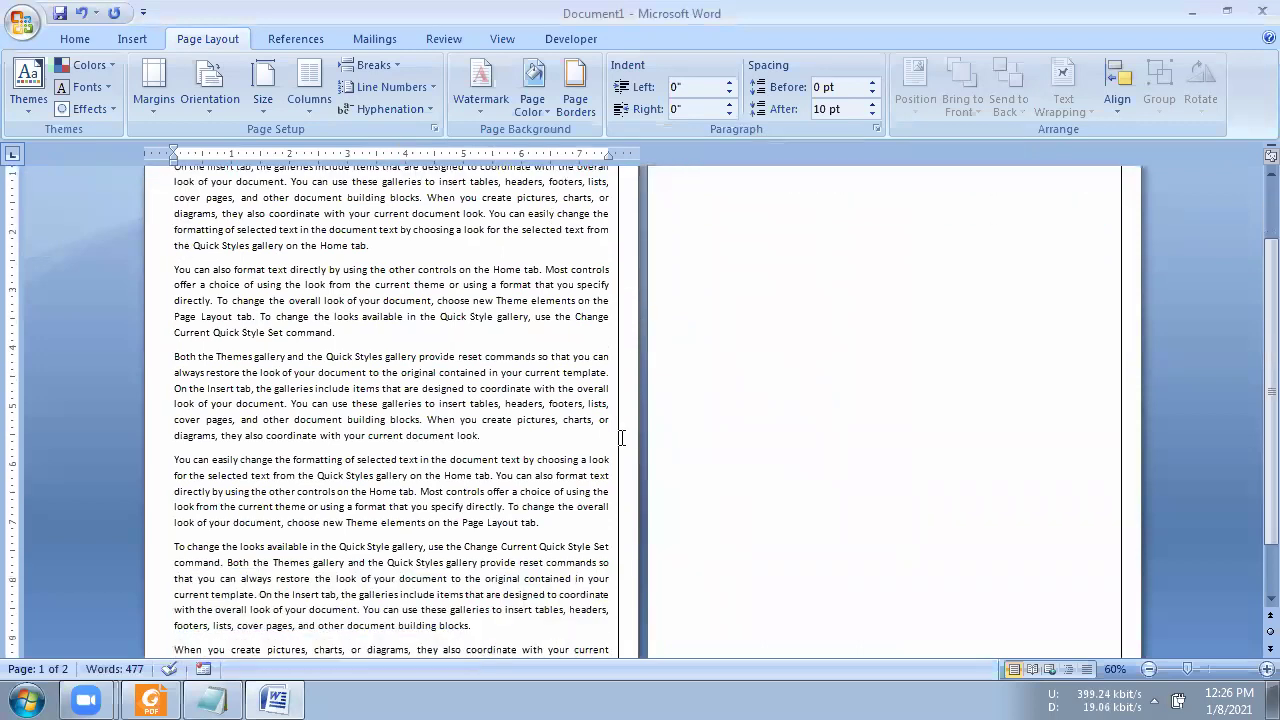
scroll(258, 424, "up", 4)
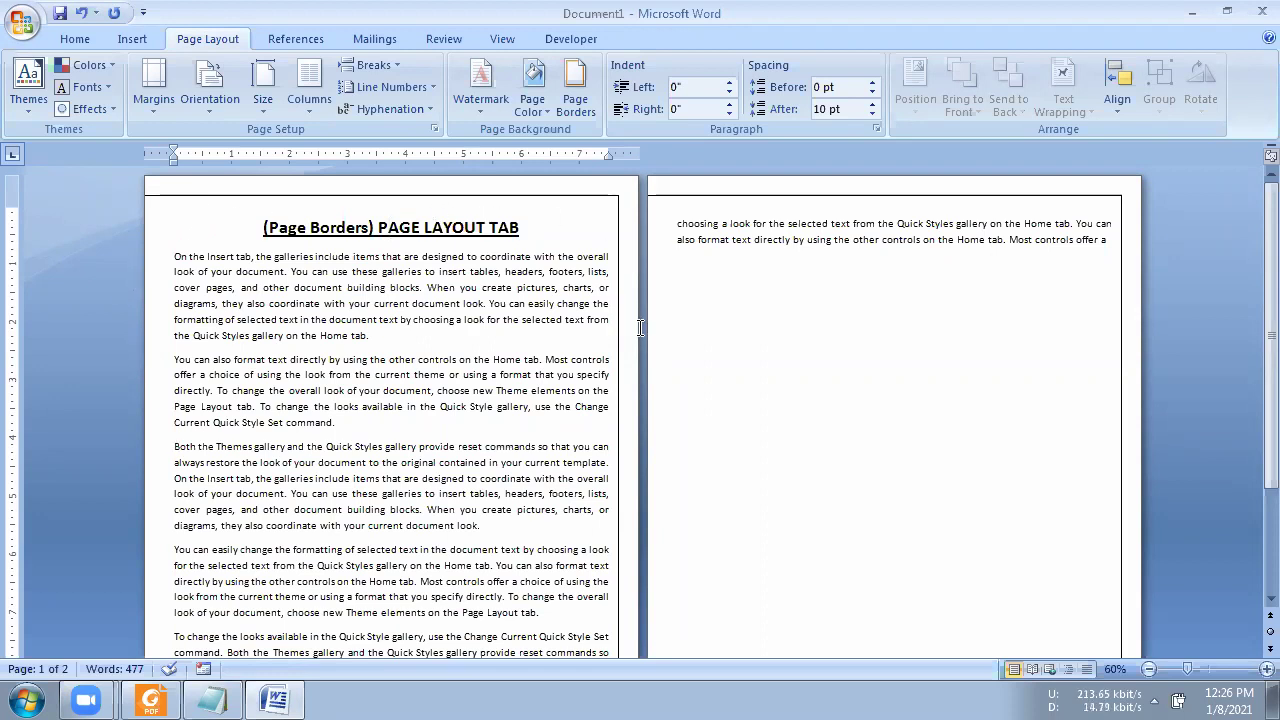
scroll(645, 355, "down", 3)
scroll(645, 365, "down", 1)
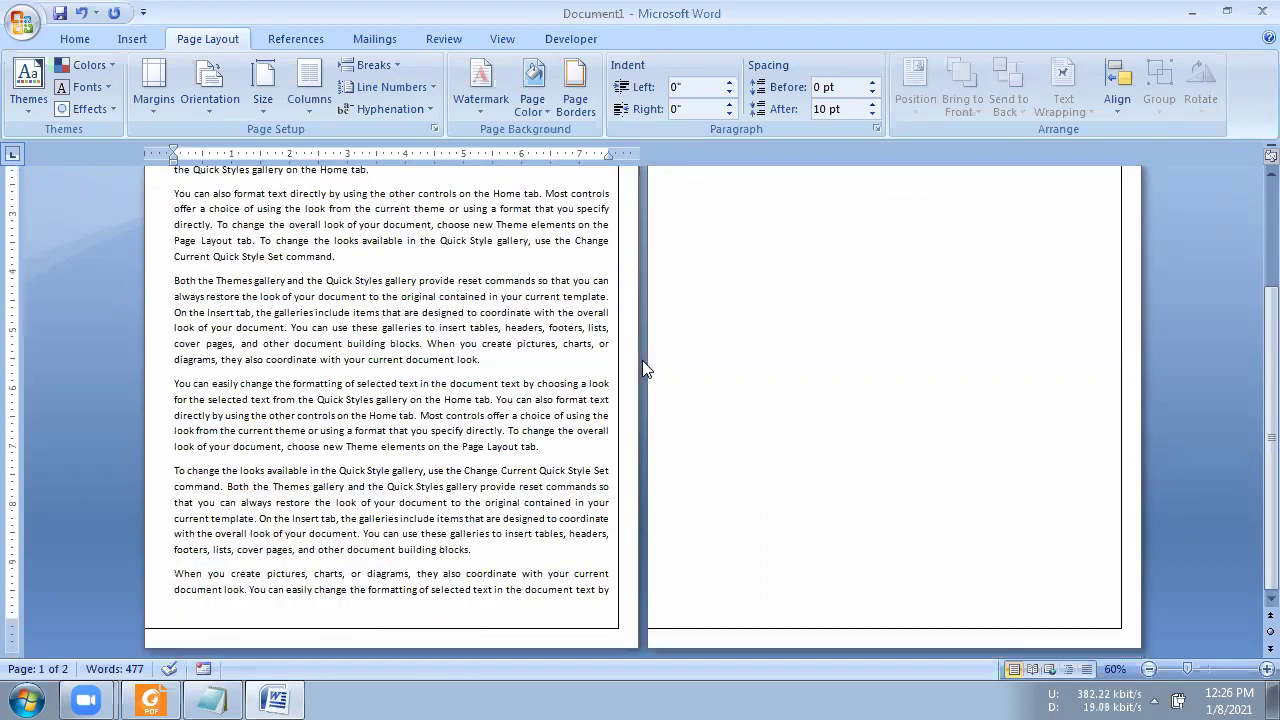
scroll(640, 370, "up", 2)
scroll(640, 370, "up", 2)
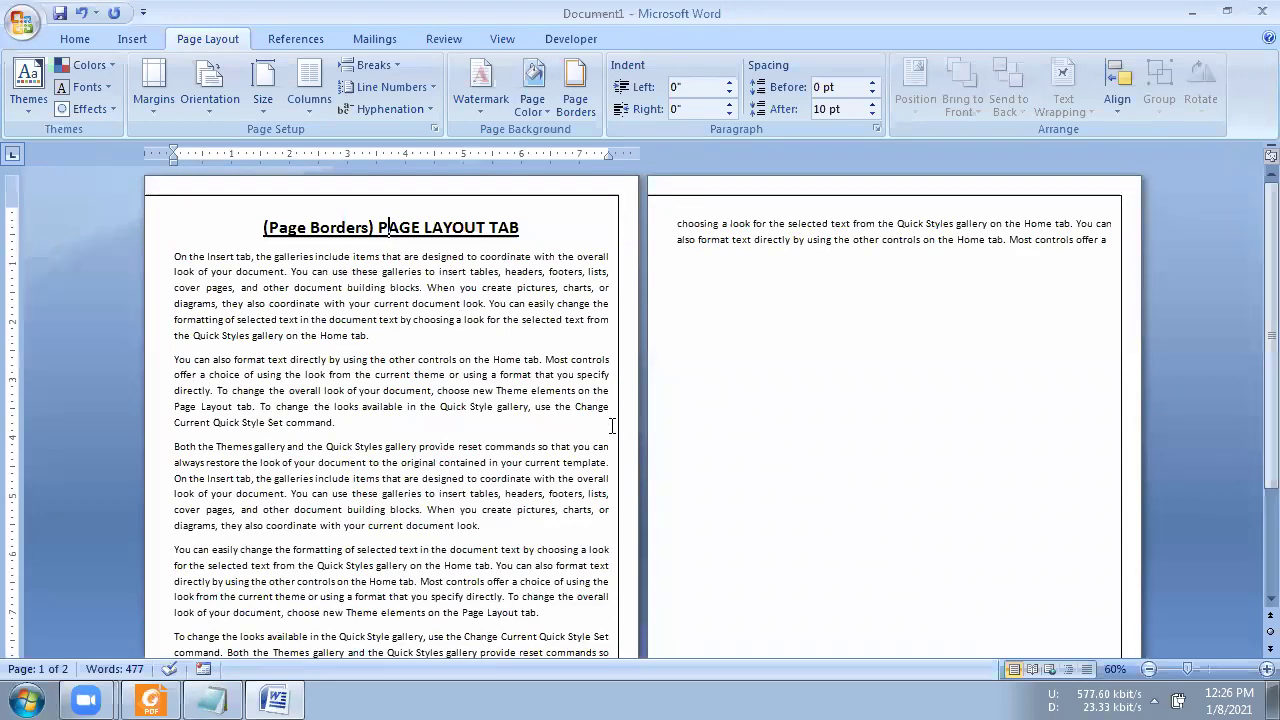
- Drop the right side of the page border, then restore the left side in Preview
left_click(575, 105)
left_click(812, 391)
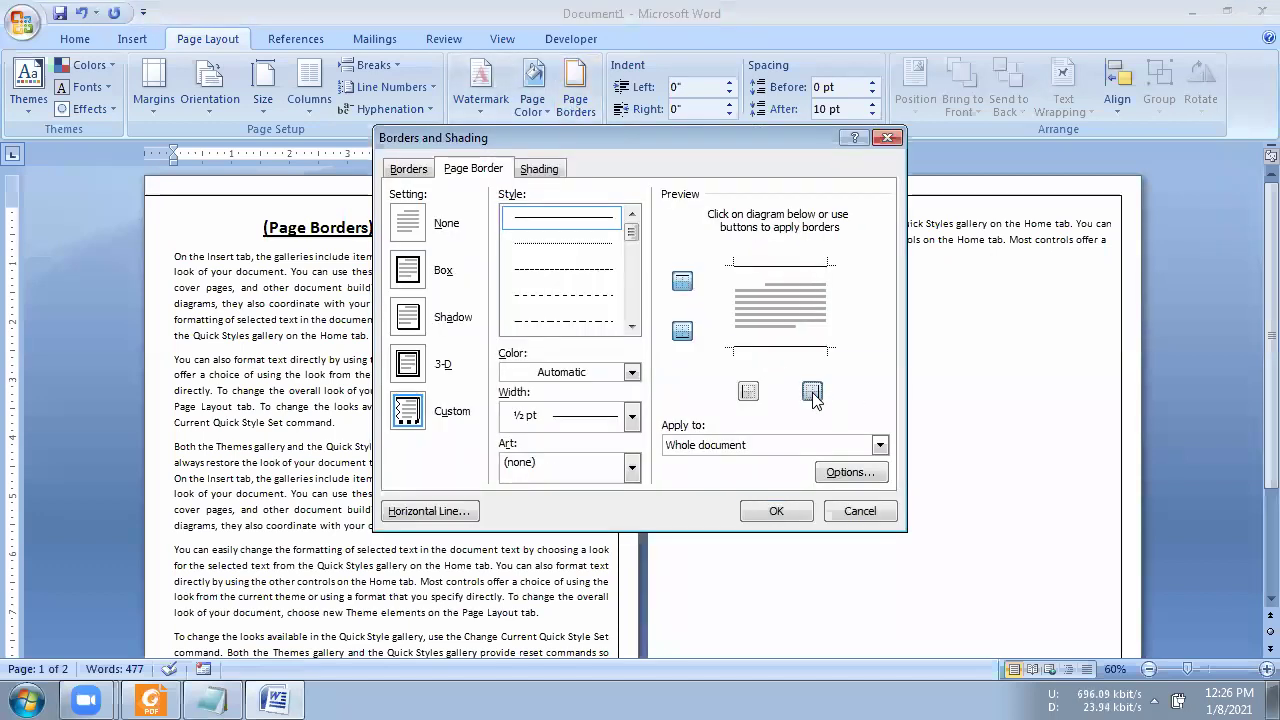
left_click(776, 511)
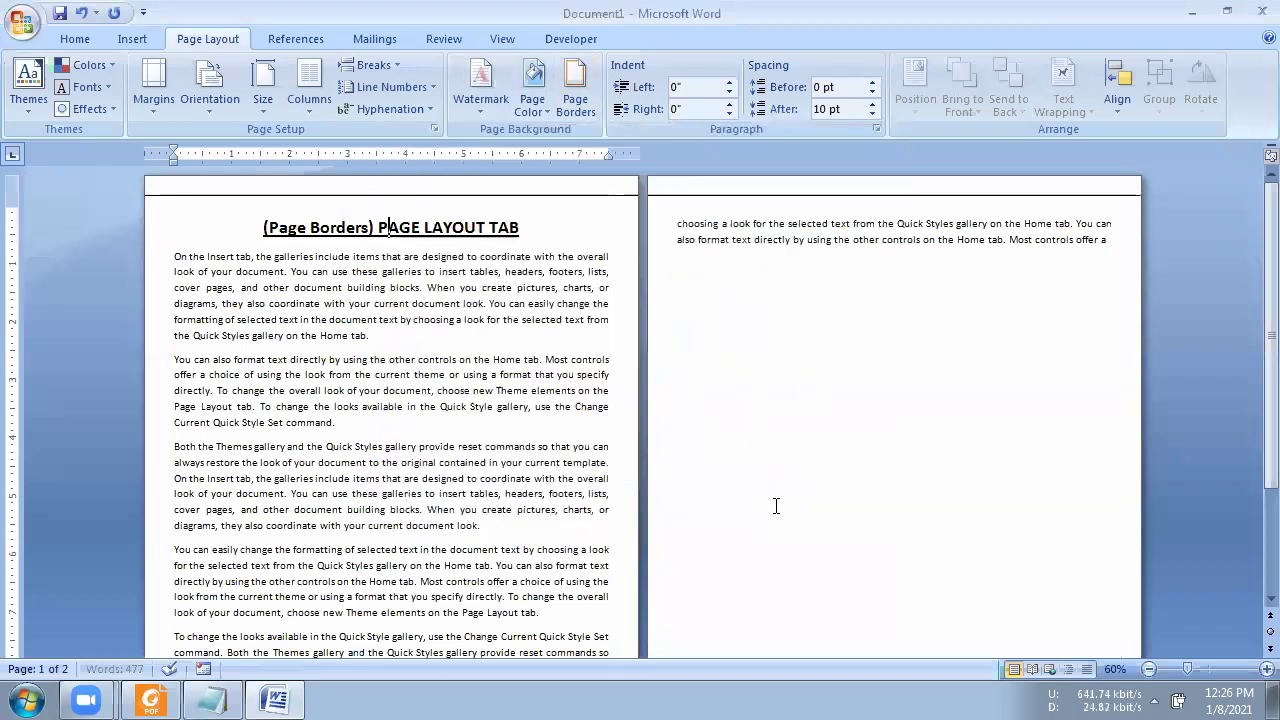
scroll(537, 331, "down", 5)
scroll(537, 335, "down", 2)
scroll(542, 349, "up", 5)
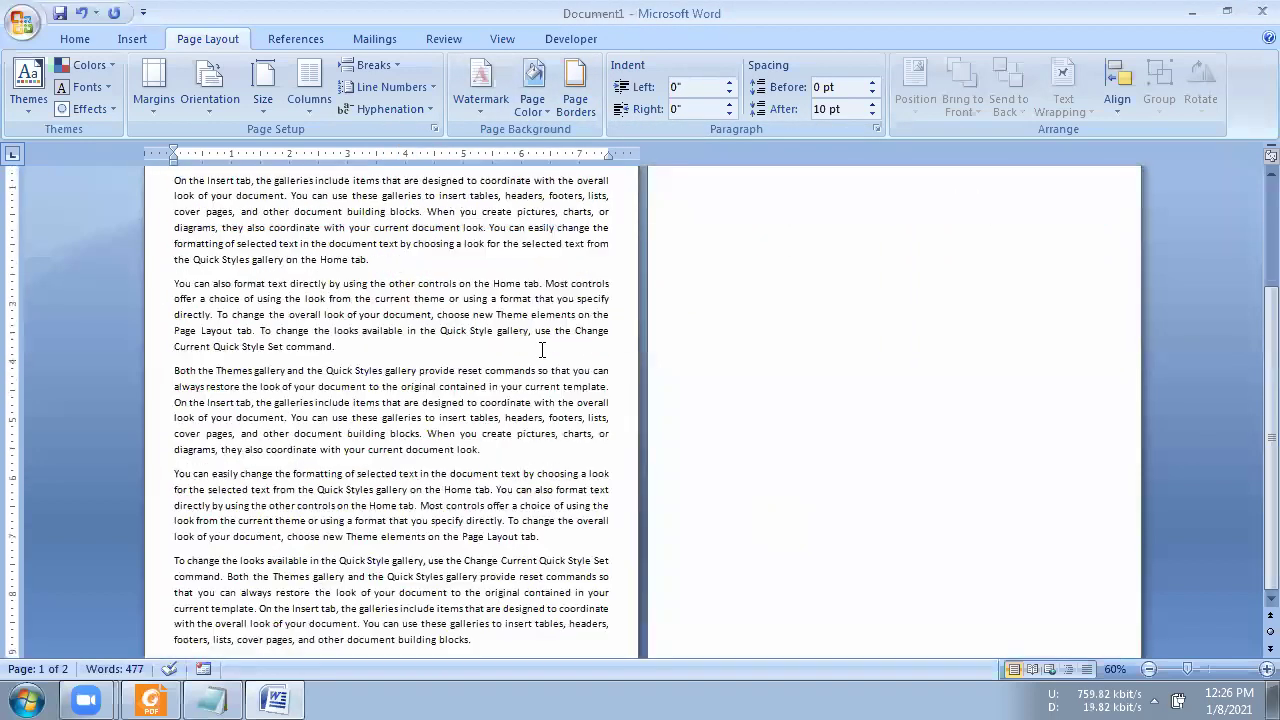
scroll(542, 349, "up", 2)
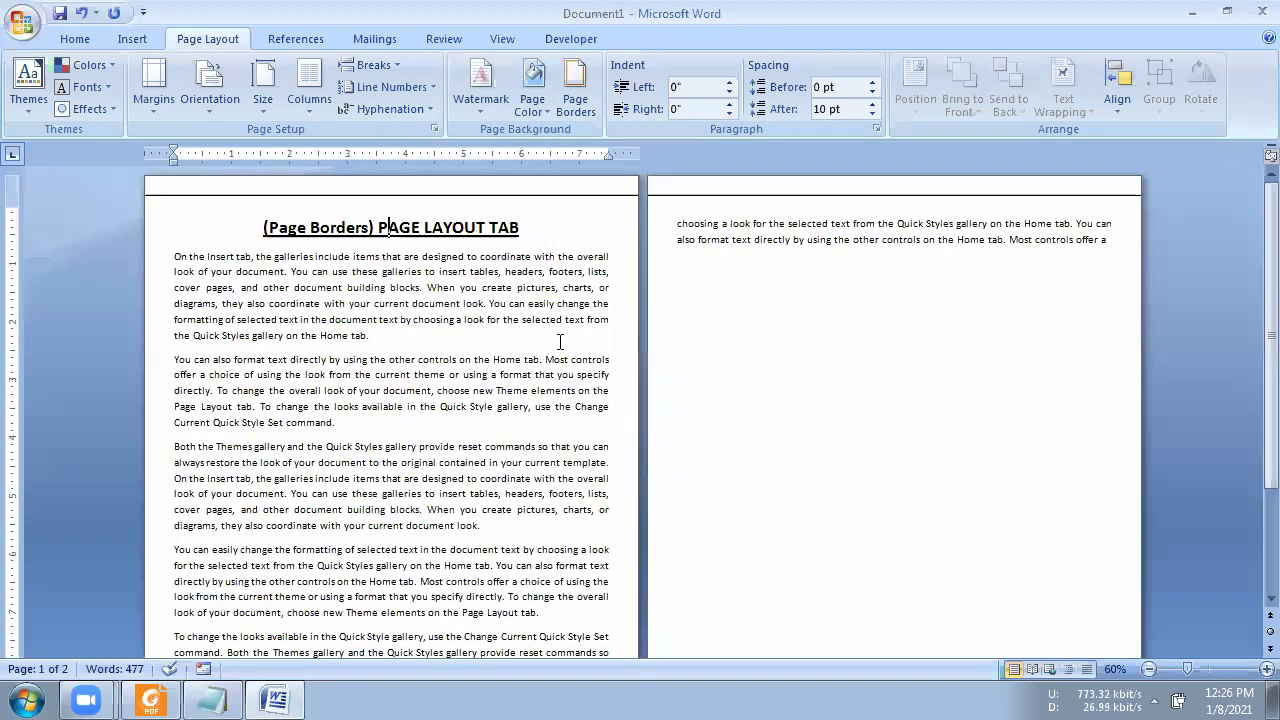
left_click(576, 96)
left_click(748, 391)
- Restore the right side and give the full page border a dashed line style
left_click(812, 393)
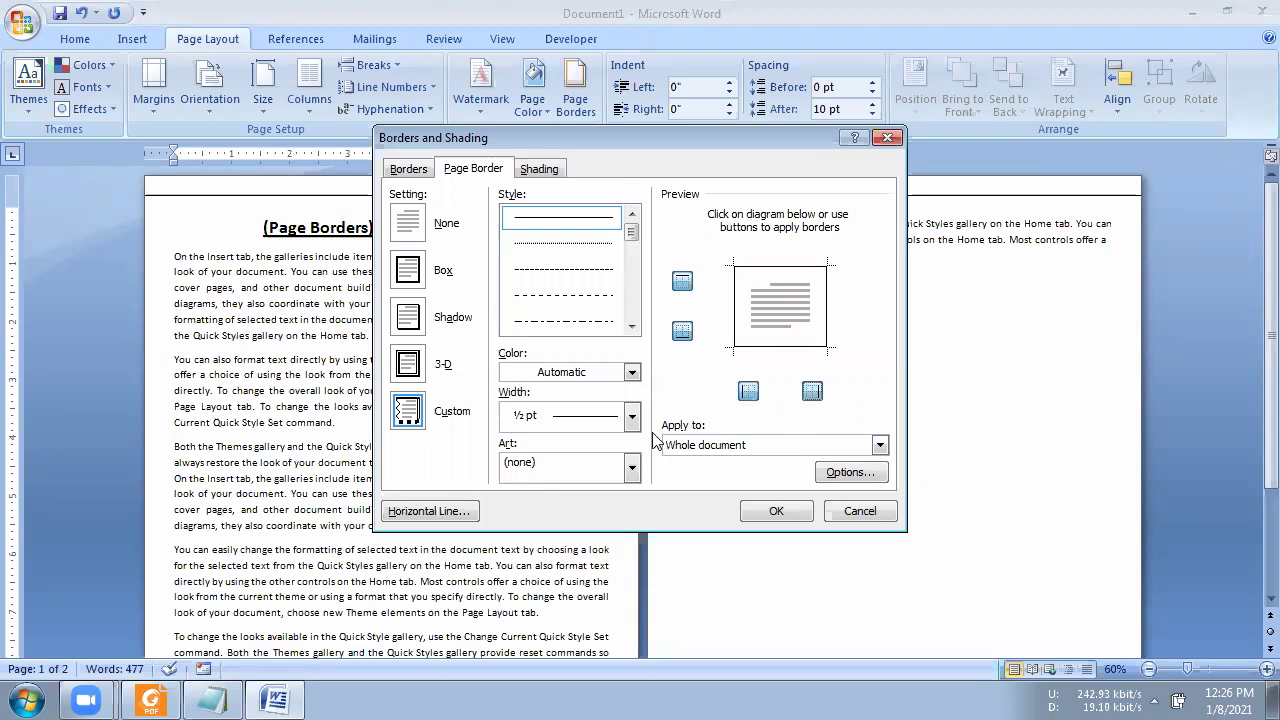
left_click(522, 222)
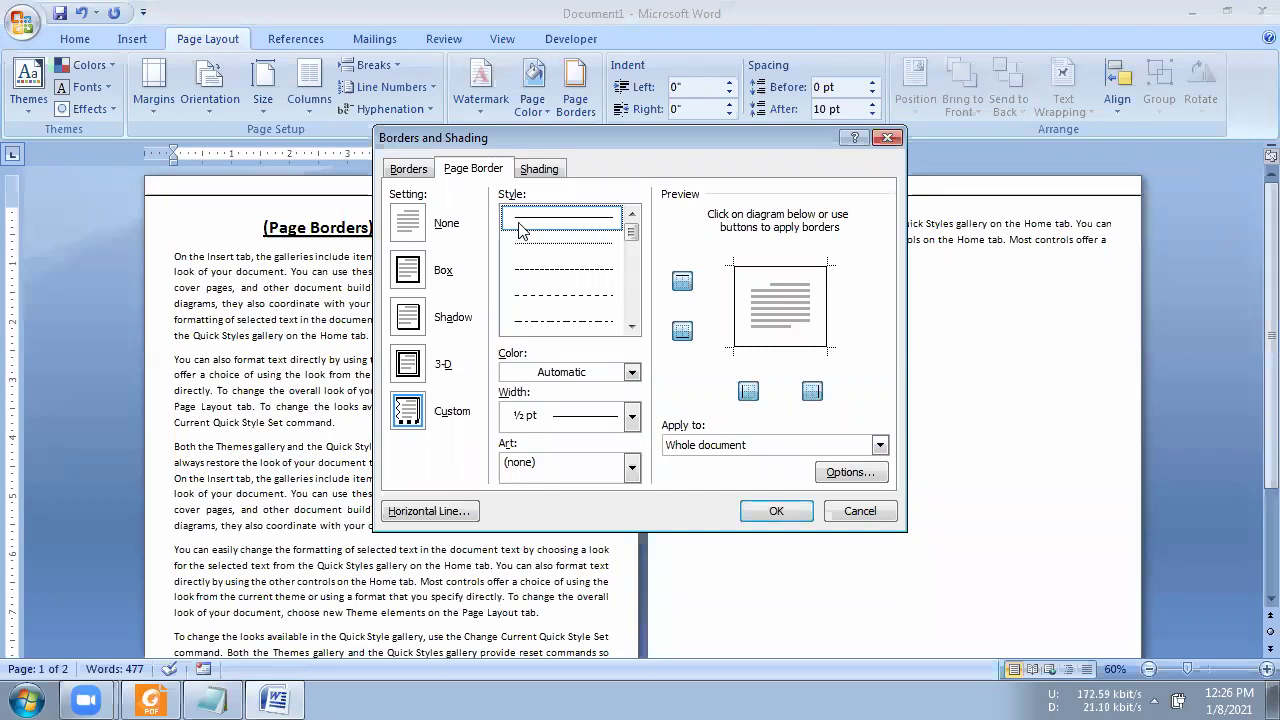
left_click(570, 294)
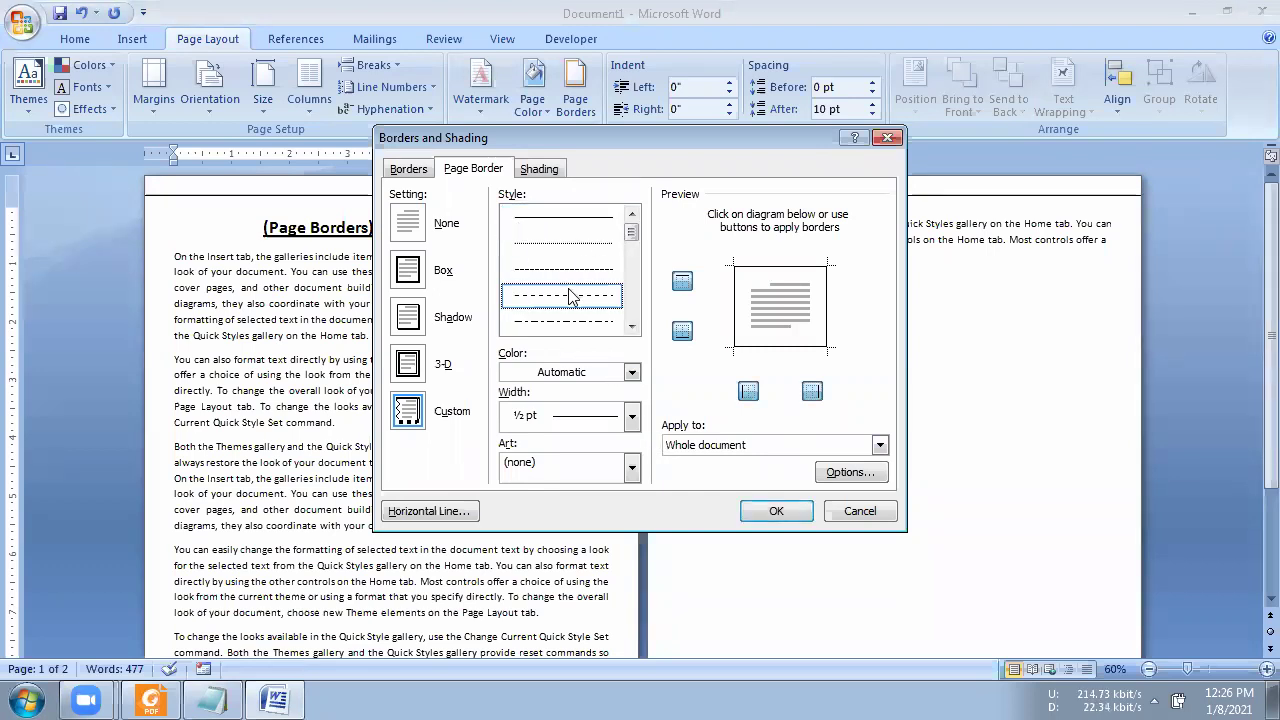
left_click(798, 513)
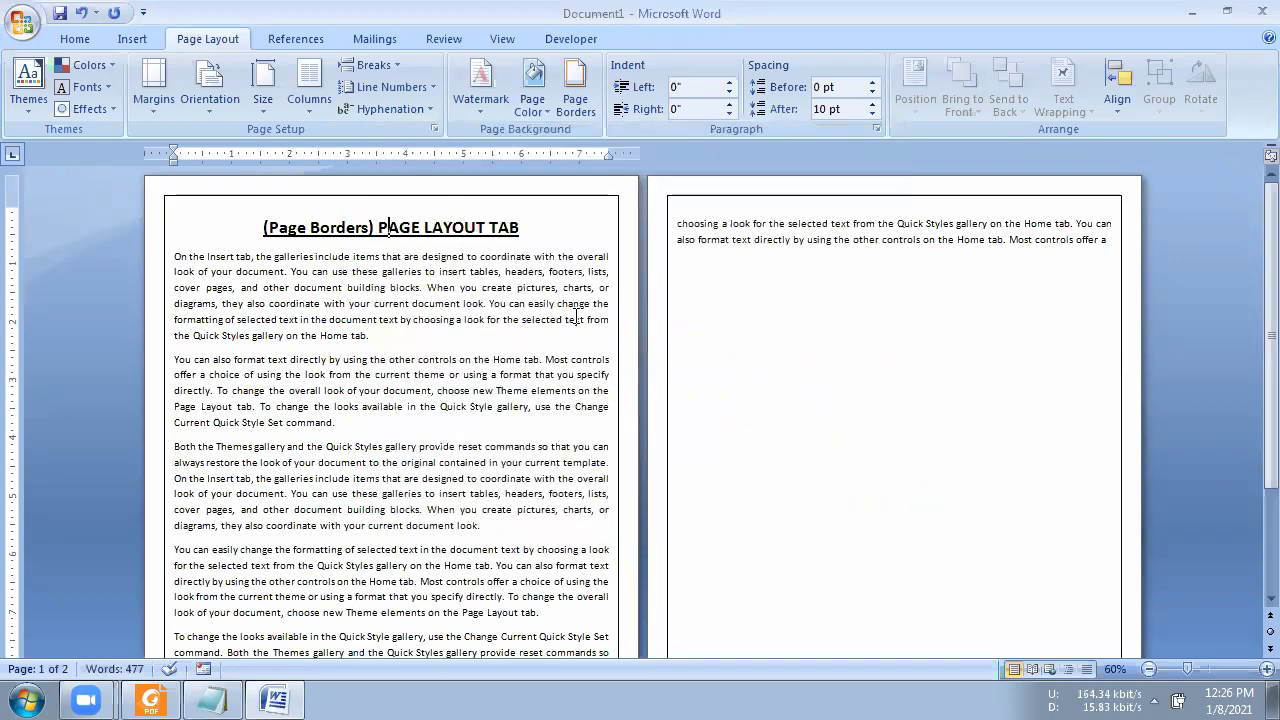
left_click(572, 105)
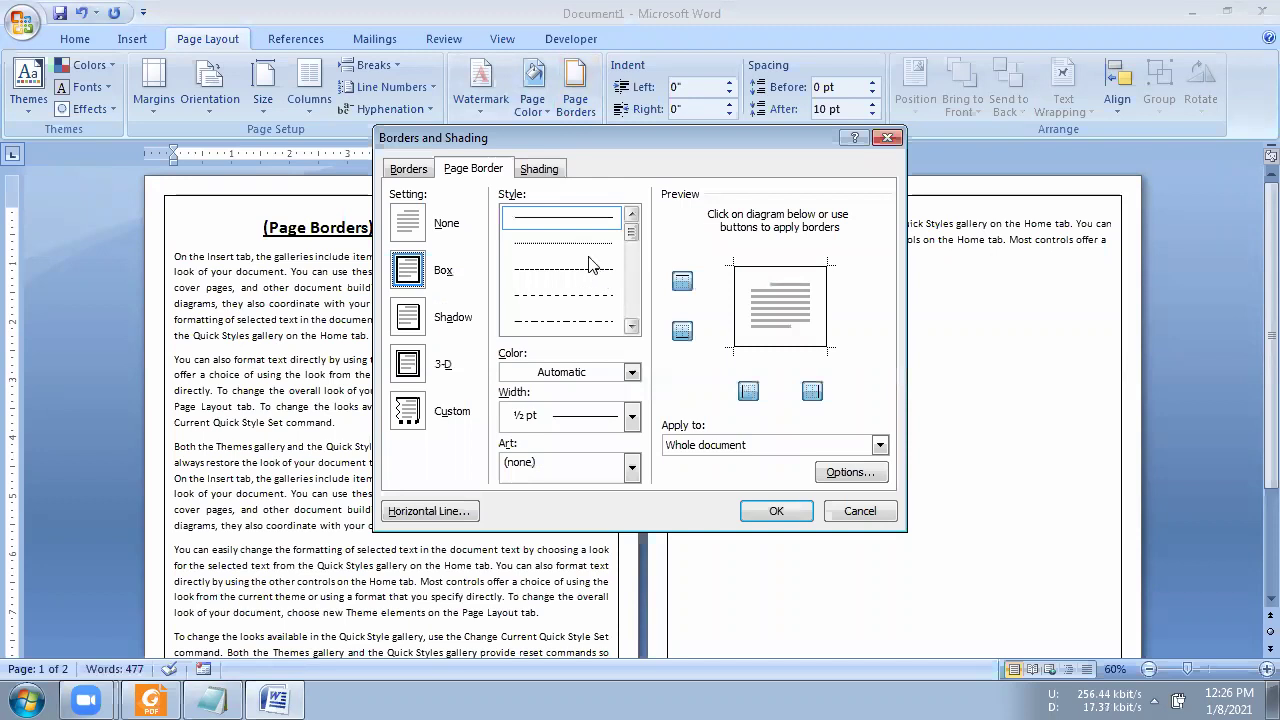
left_click(585, 226)
left_click(565, 299)
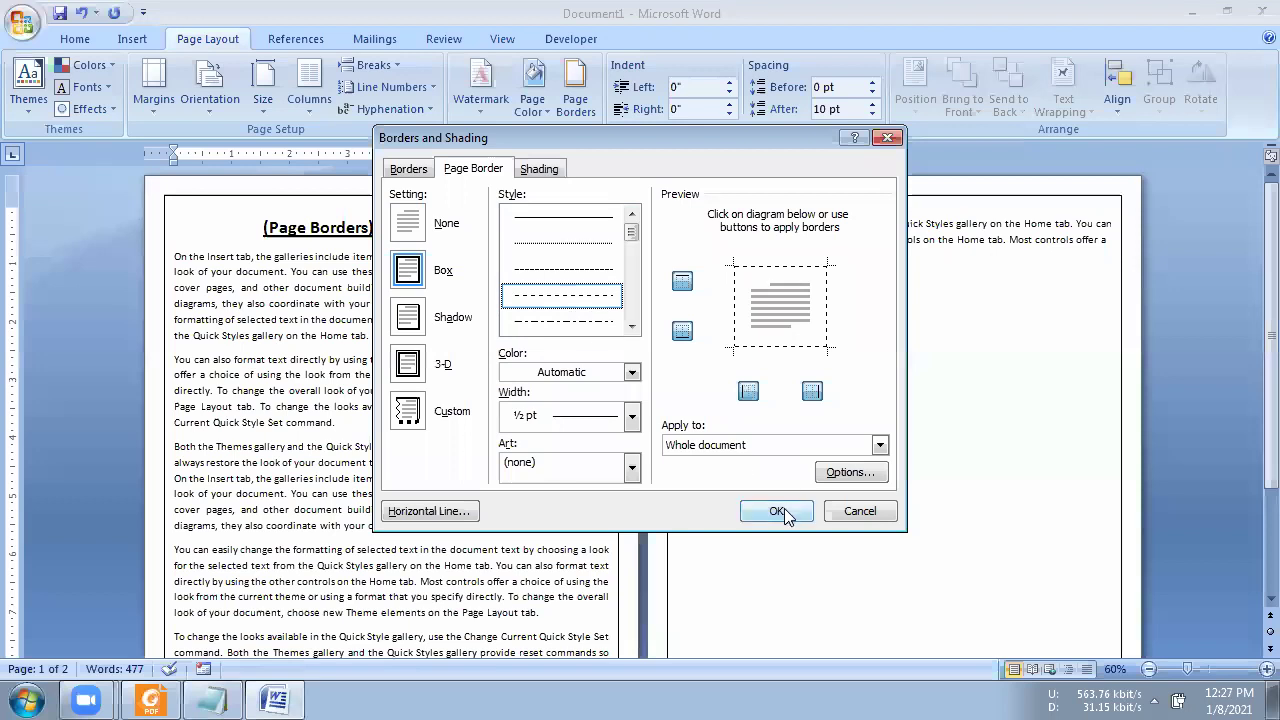
left_click(780, 510)
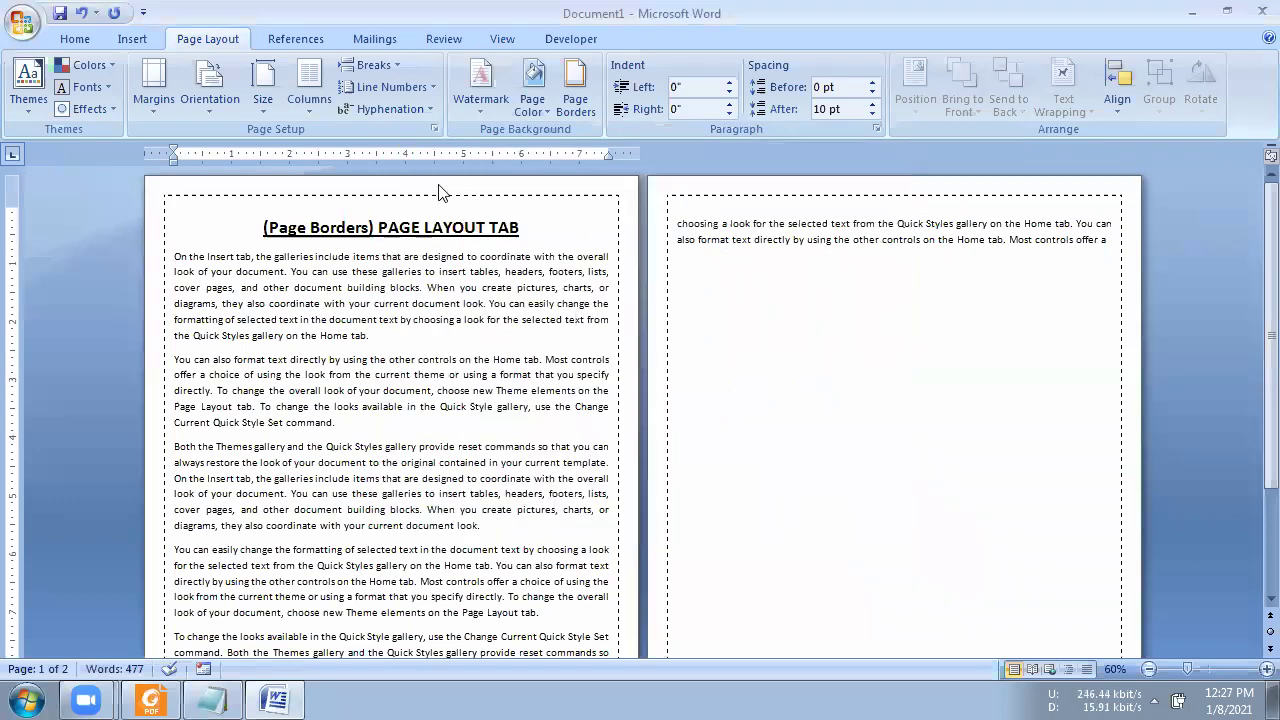
- Change the page border to a double-line style
left_click(576, 107)
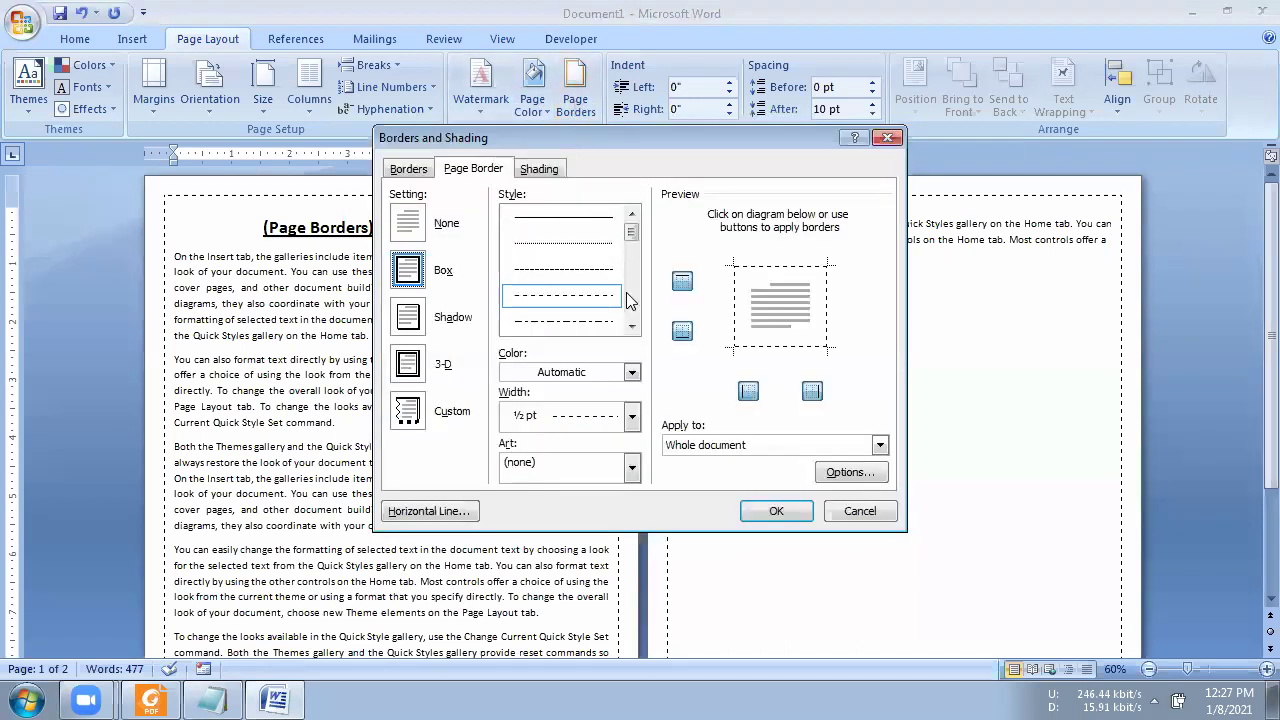
left_click(631, 327)
left_click(631, 327)
left_click(582, 322)
left_click(776, 511)
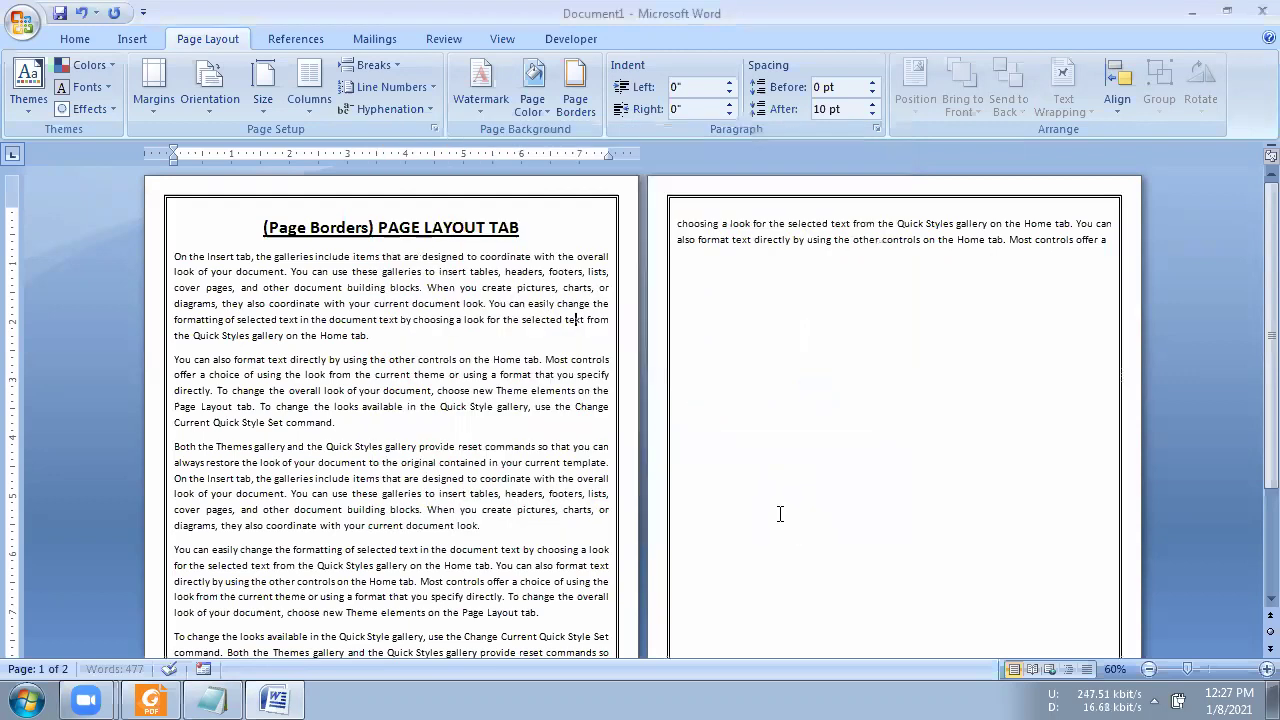
- Switch the page border to a thick solid line
left_click(572, 108)
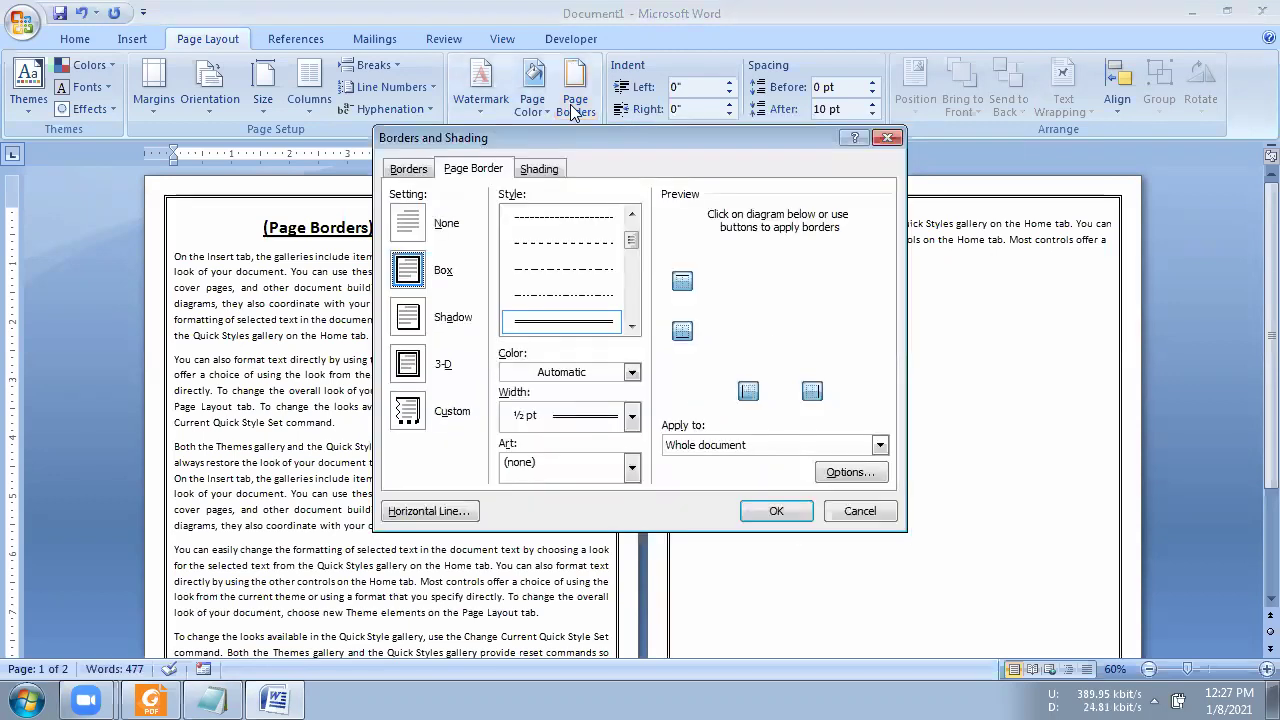
left_click(630, 328)
left_click(630, 328)
left_click(566, 296)
left_click(770, 509)
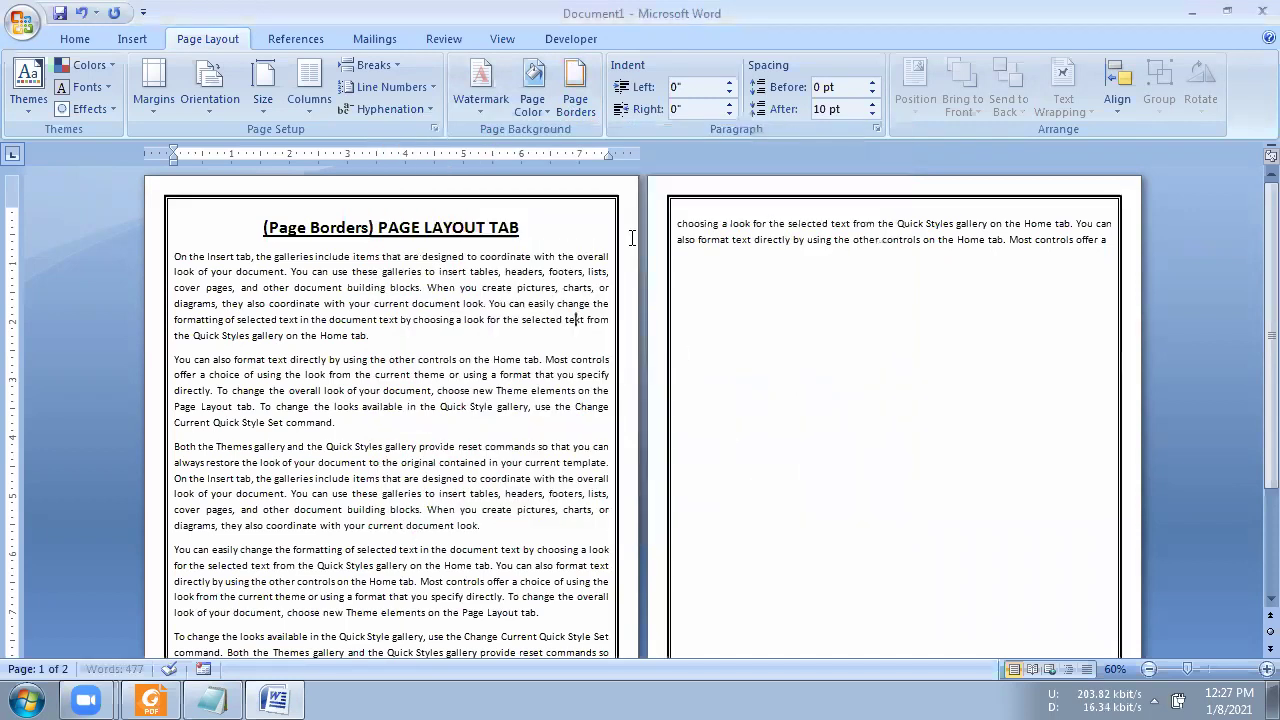
- Set the page border to the triple-line style
left_click(576, 117)
left_click(630, 327)
left_click(630, 327)
left_click(631, 327)
left_click(562, 320)
left_click(776, 512)
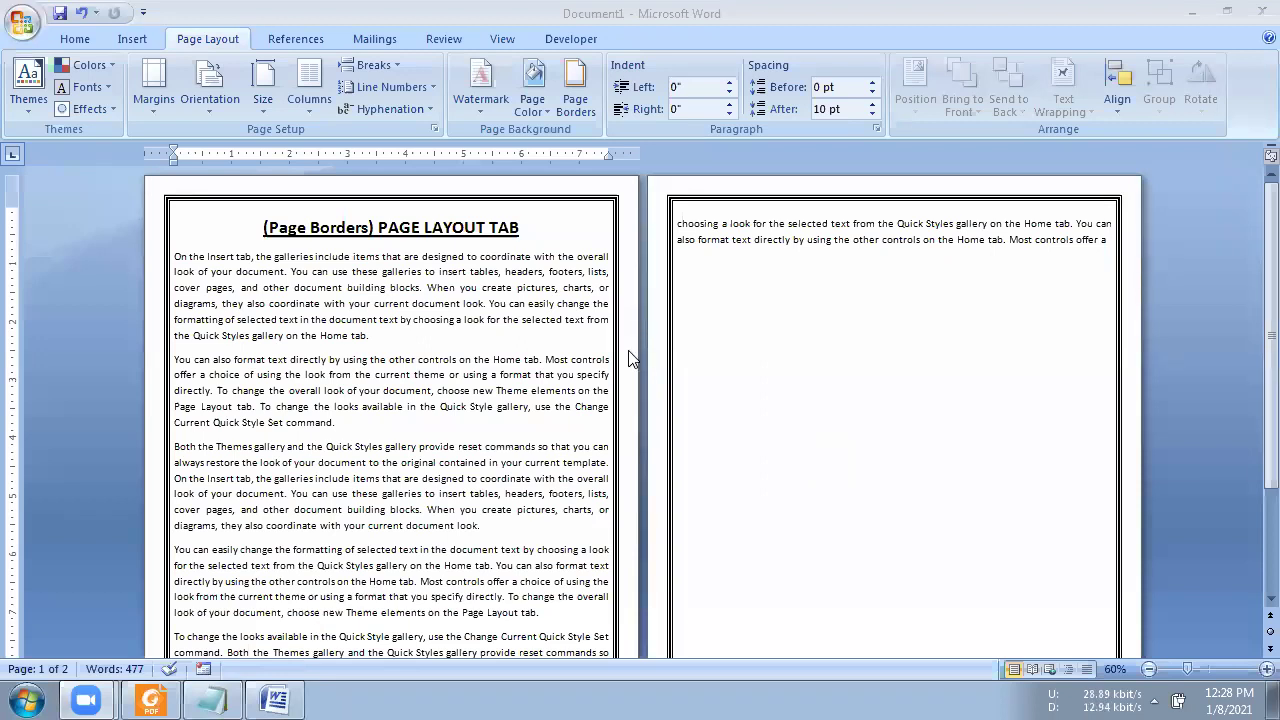
- Give the page border a thicker line style in dark blue
left_click(578, 95)
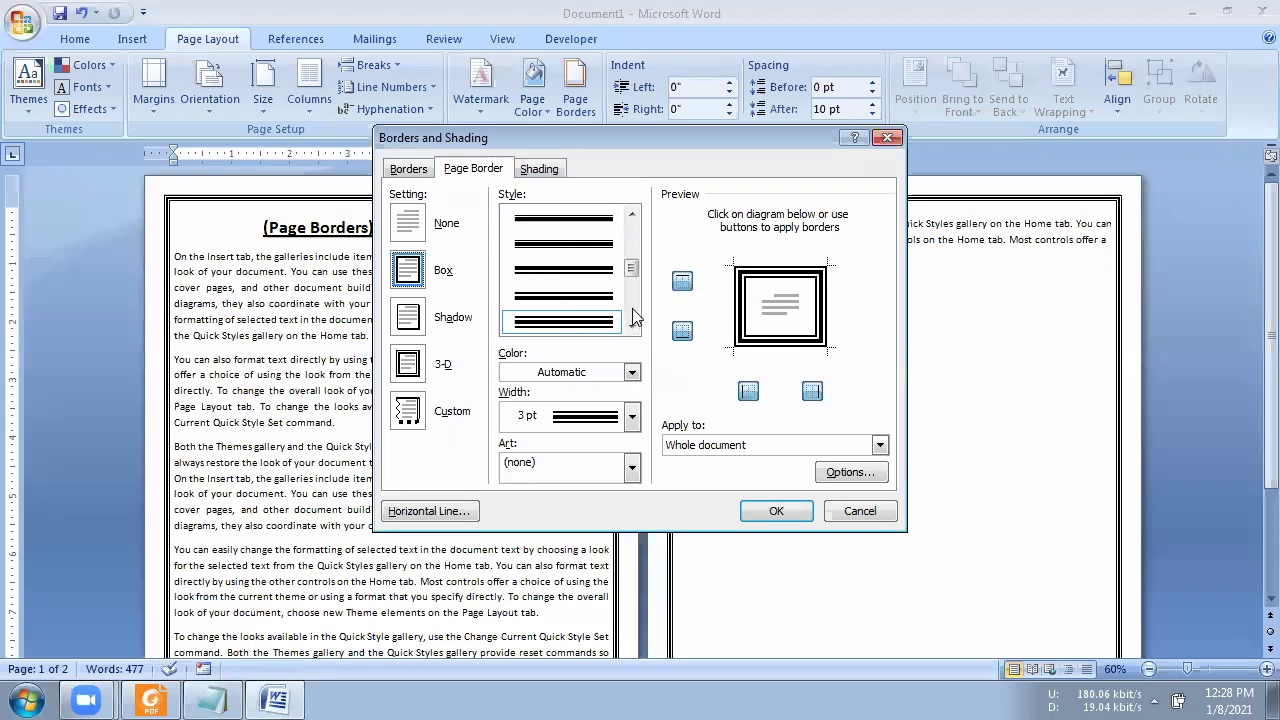
left_click_drag(637, 273, 636, 254)
left_click(564, 321)
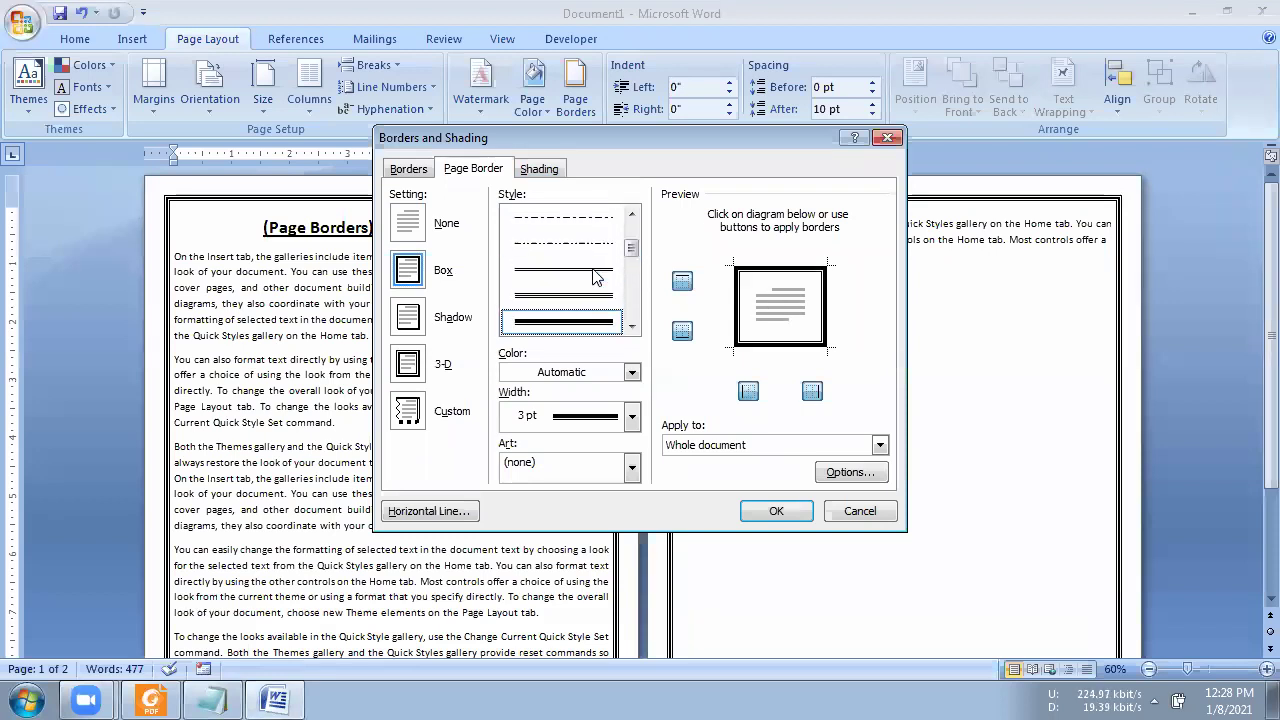
left_click(612, 372)
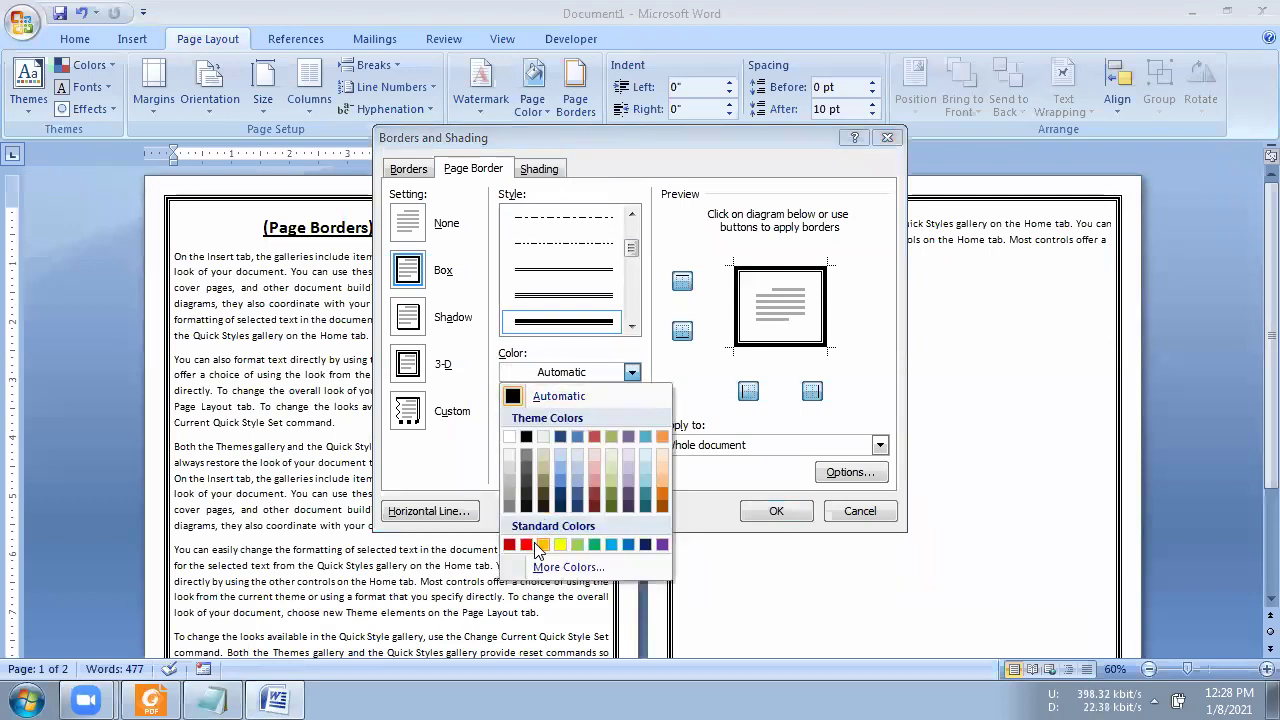
left_click(644, 545)
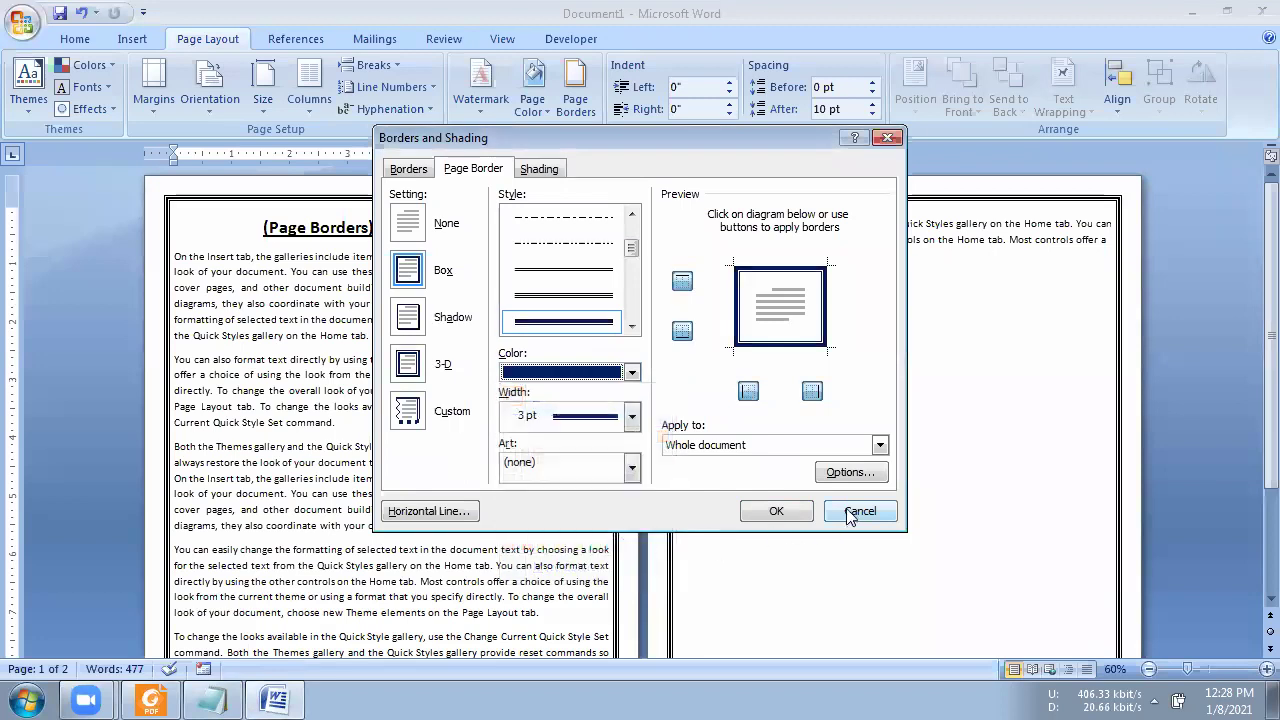
left_click(800, 511)
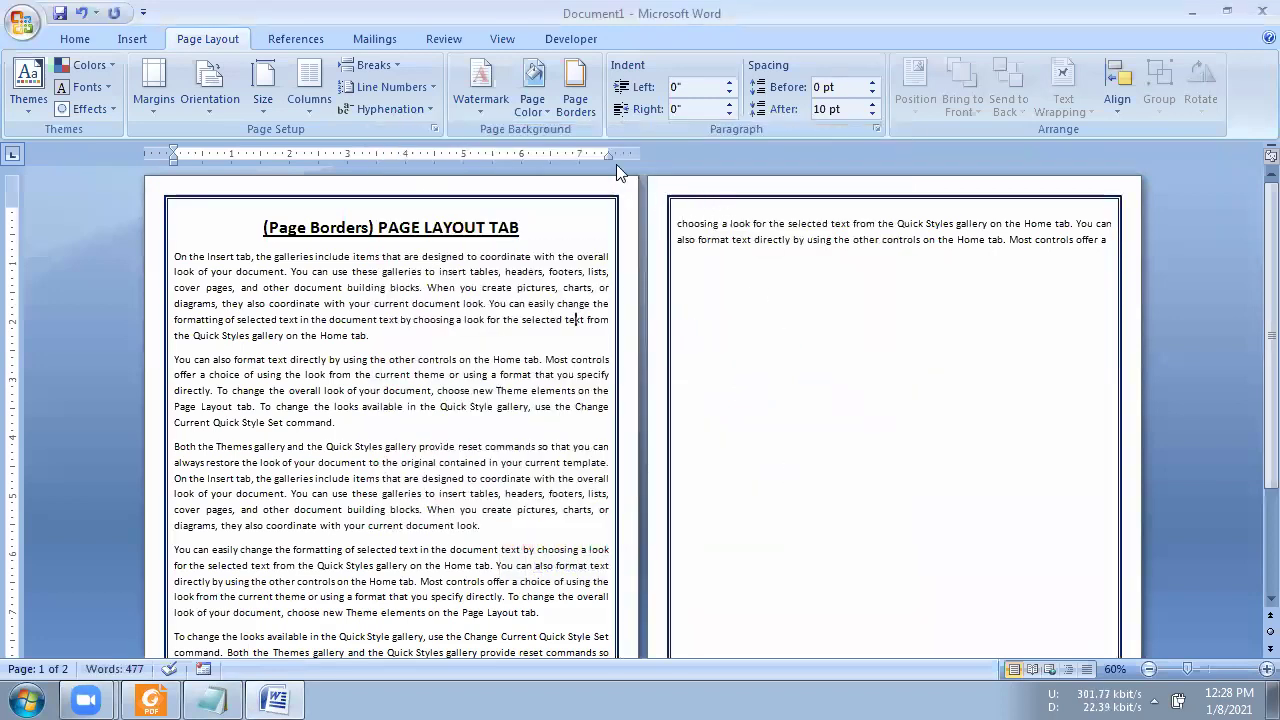
- Change the page border colour to red
left_click(577, 105)
left_click(606, 372)
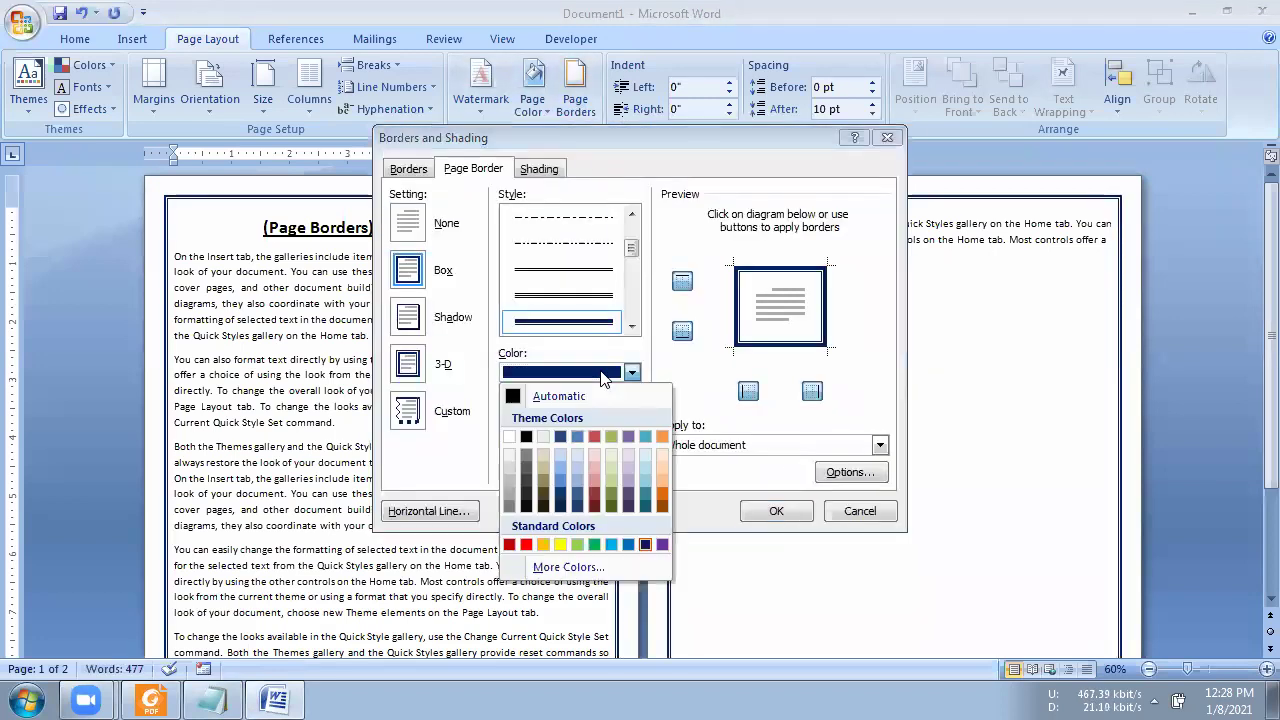
left_click(522, 544)
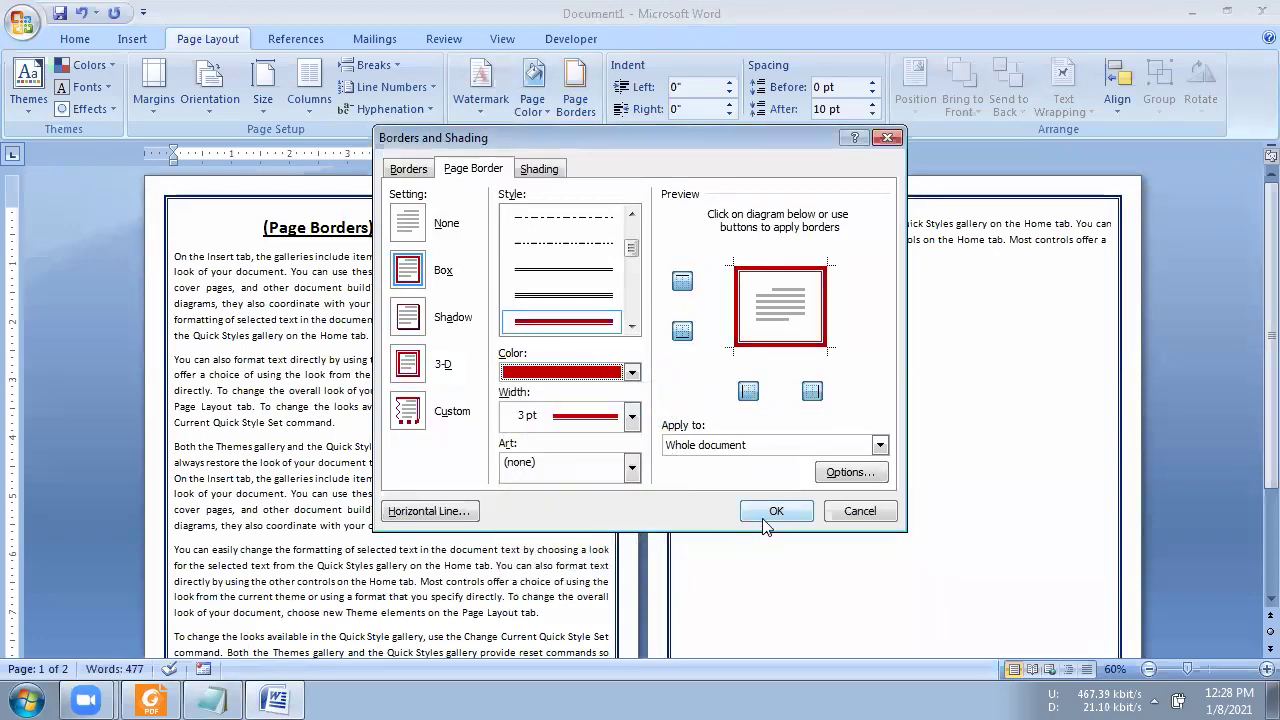
left_click(768, 521)
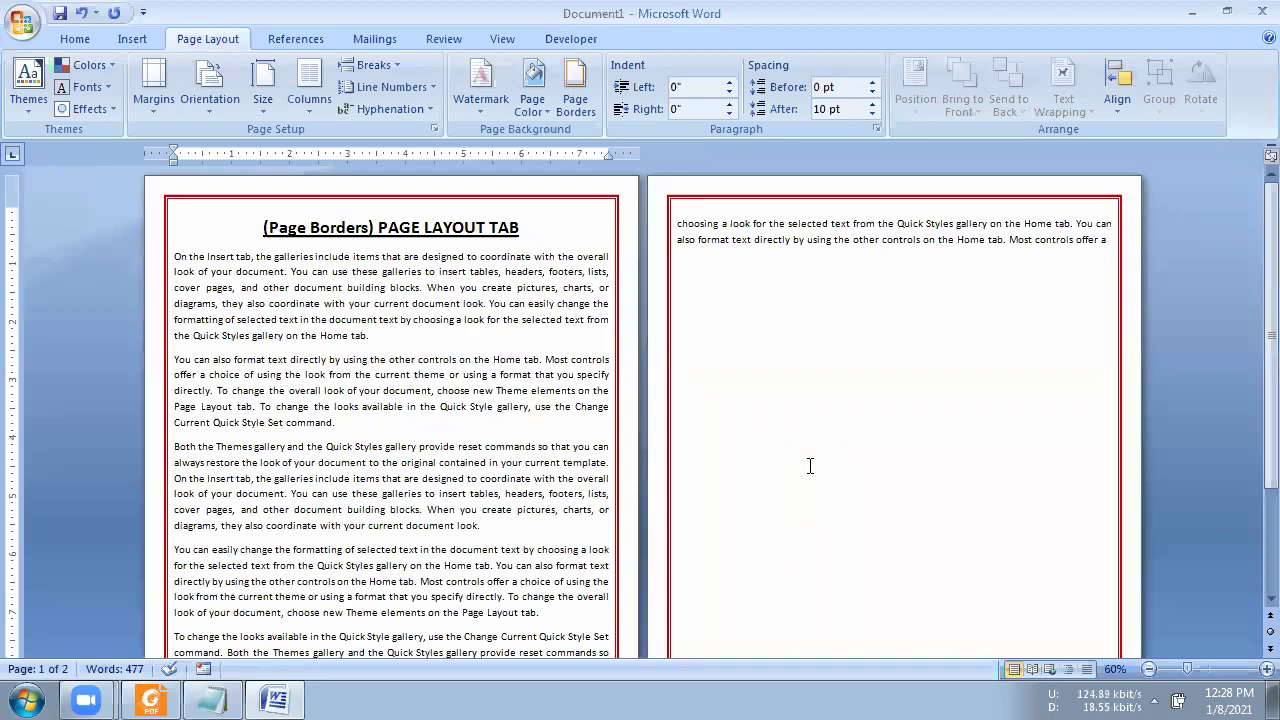
left_click(578, 92)
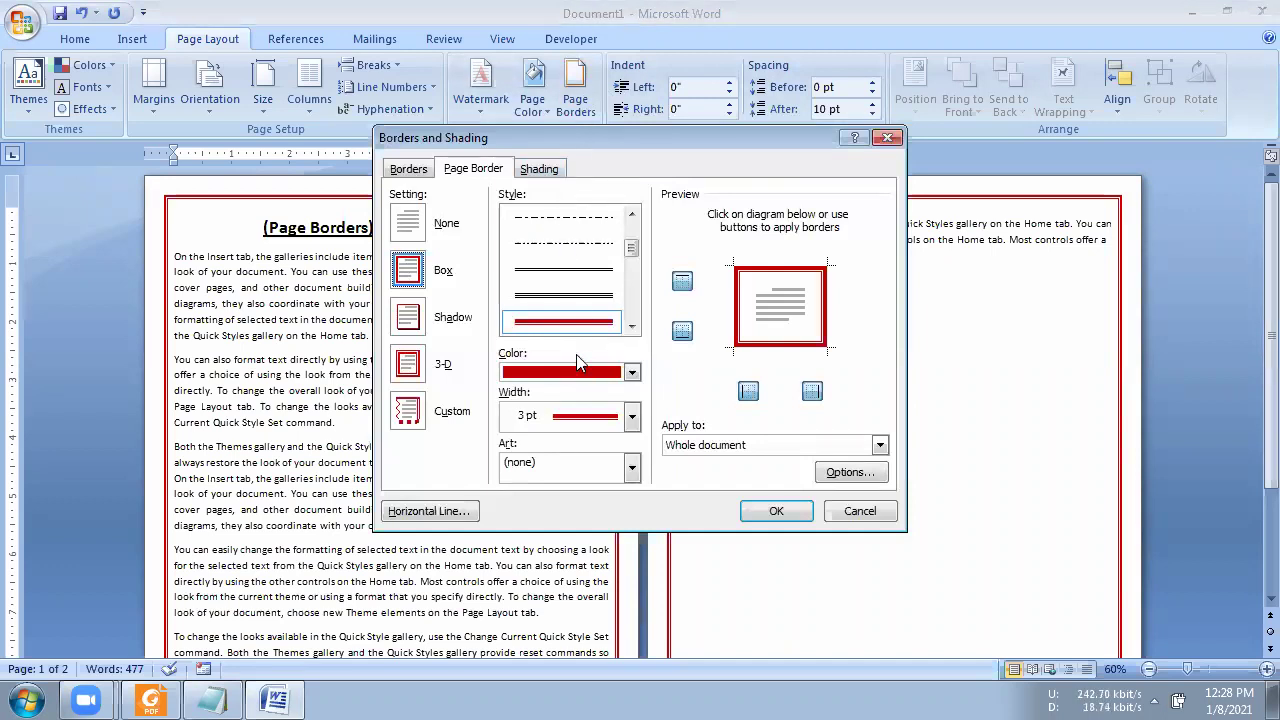
left_click(577, 417)
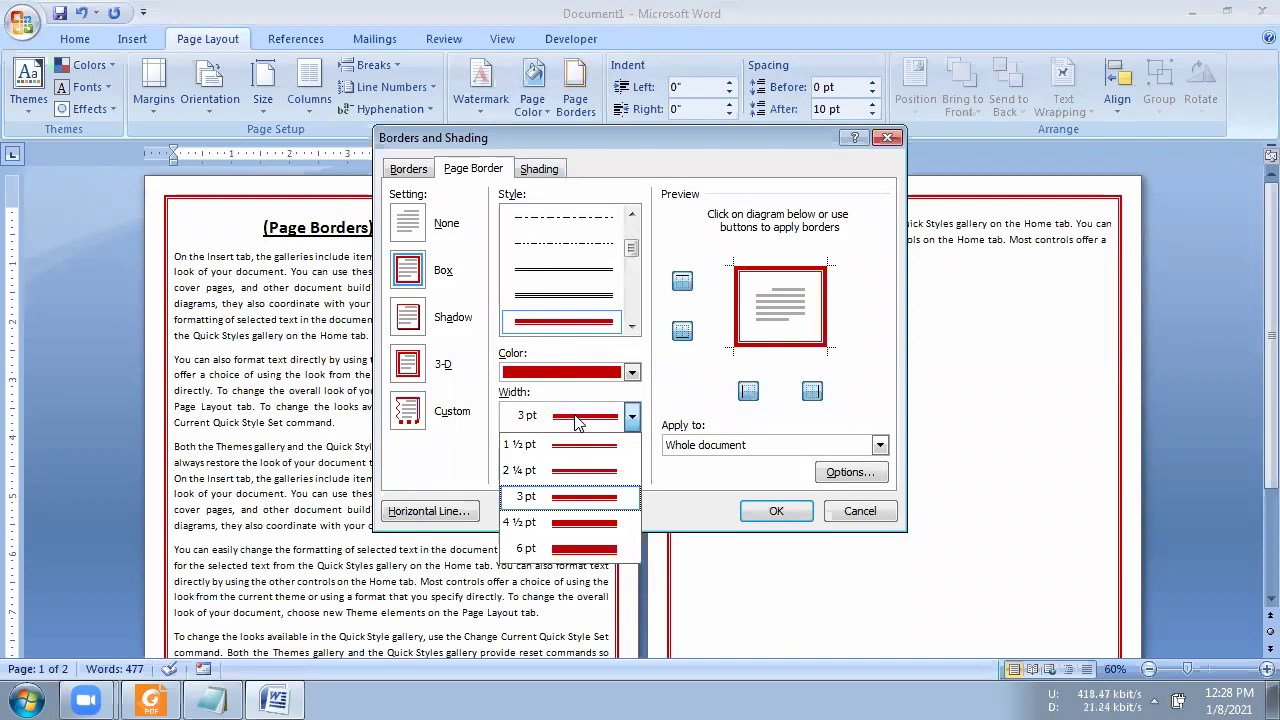
left_click(576, 419)
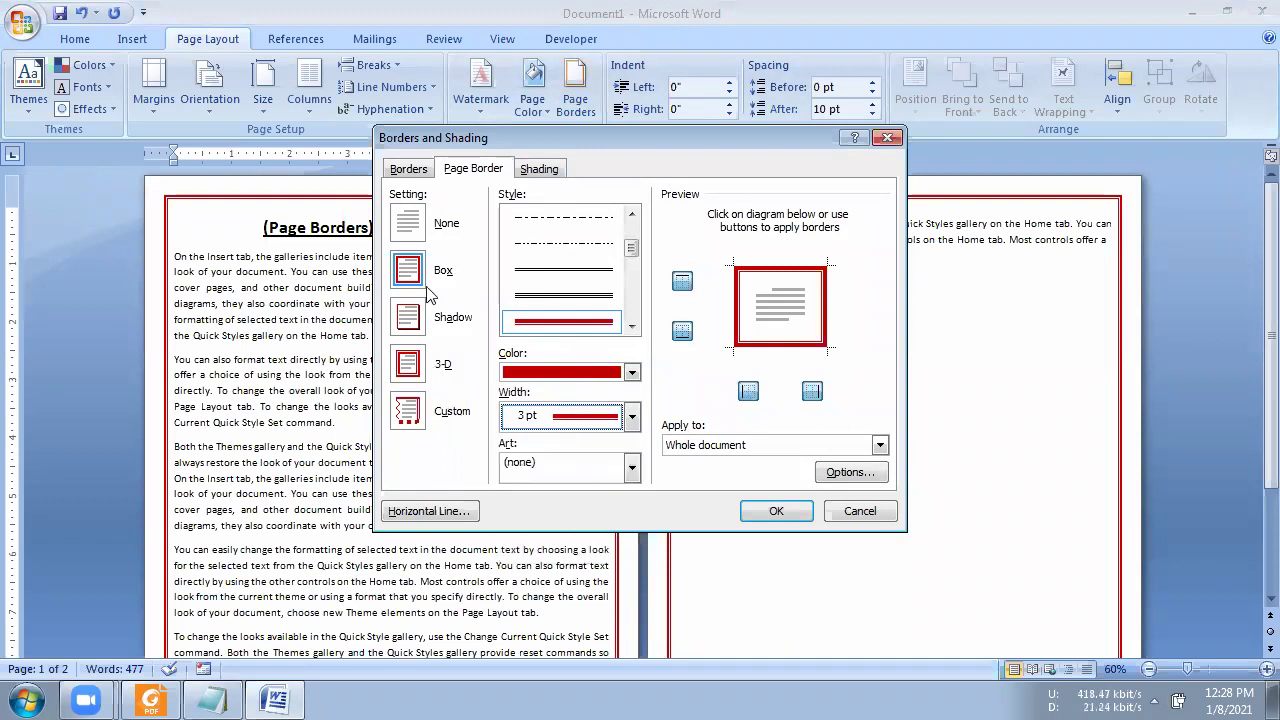
left_click(557, 466)
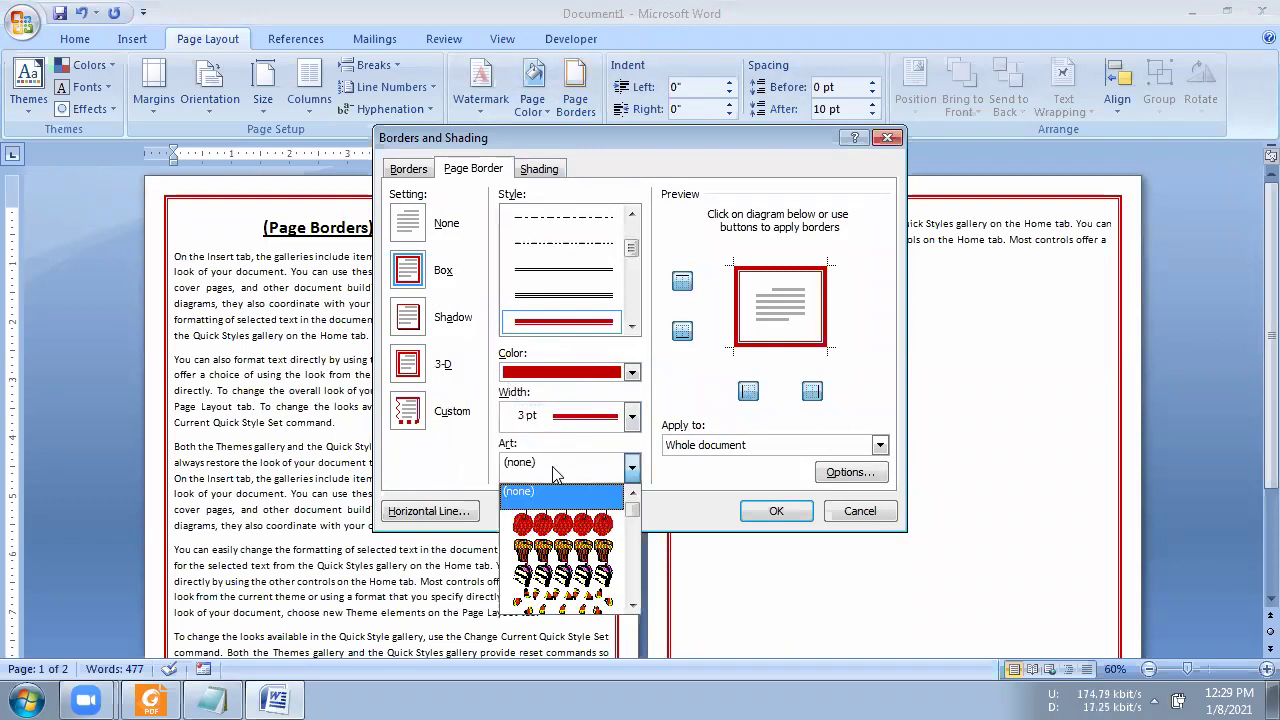
left_click(557, 473)
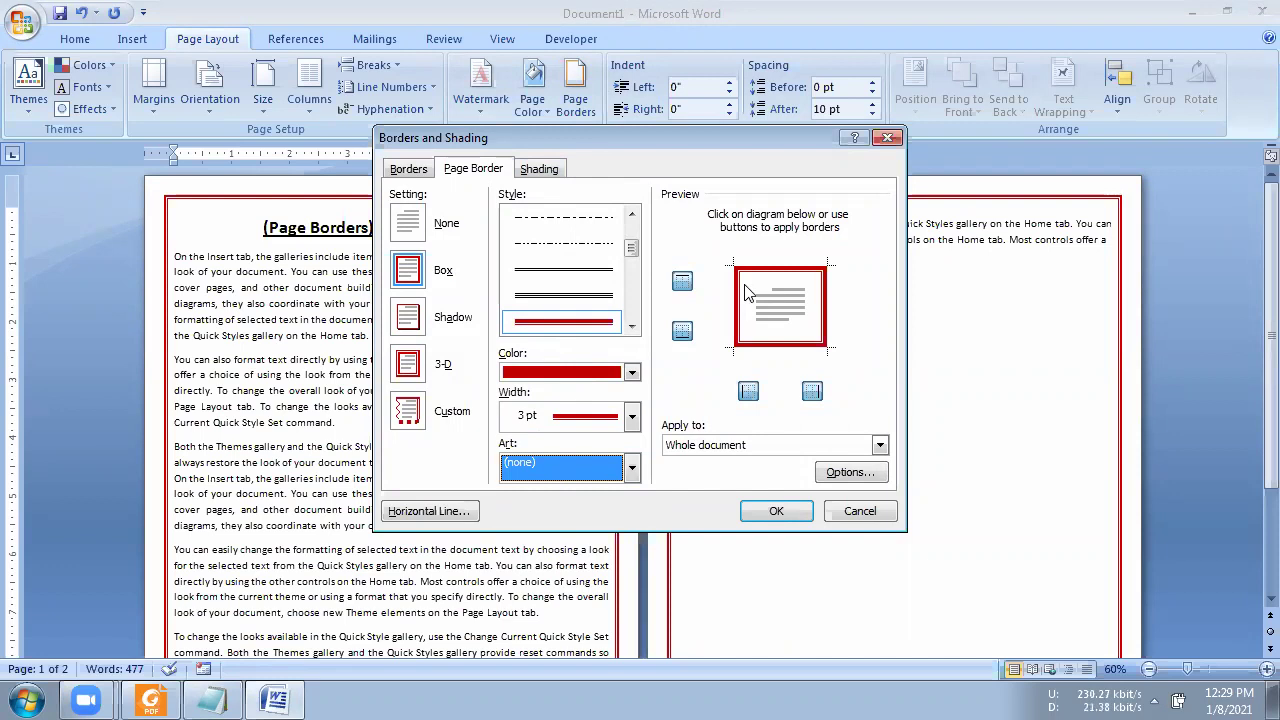
- Box the paragraph beginning 'You can also format text' with a dash-dot border
left_click(768, 508)
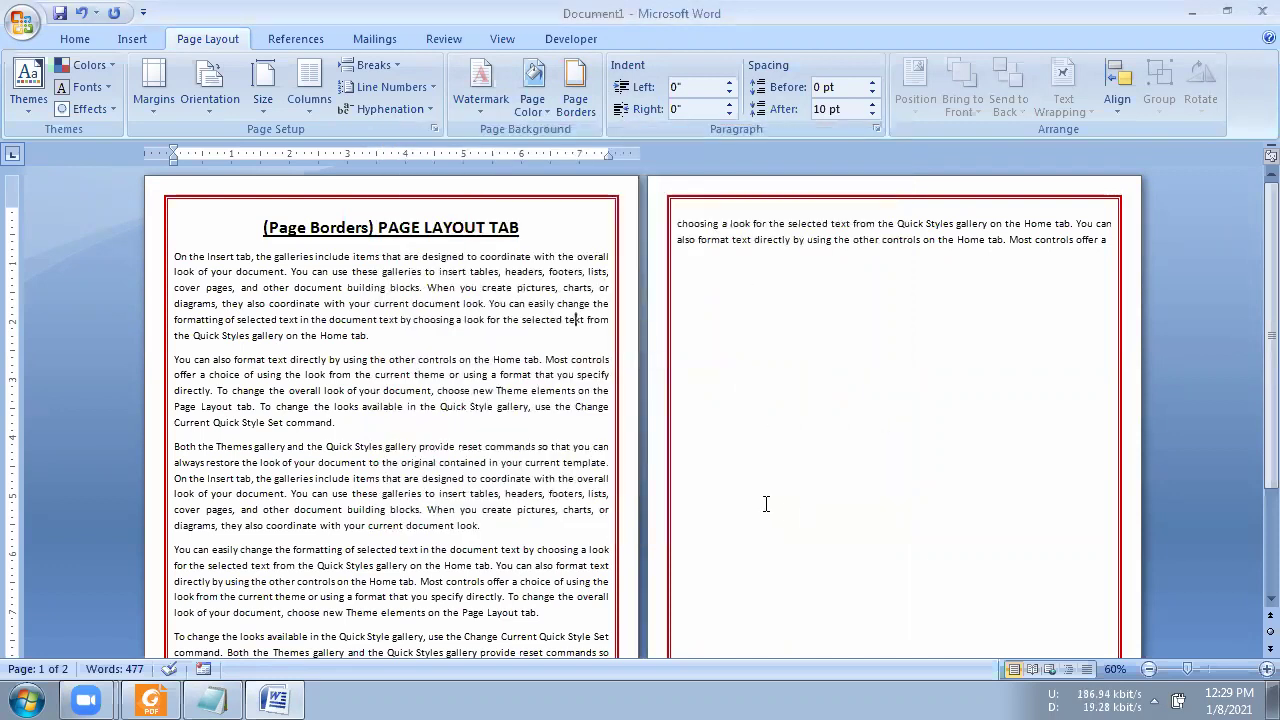
left_click_drag(340, 423, 178, 360)
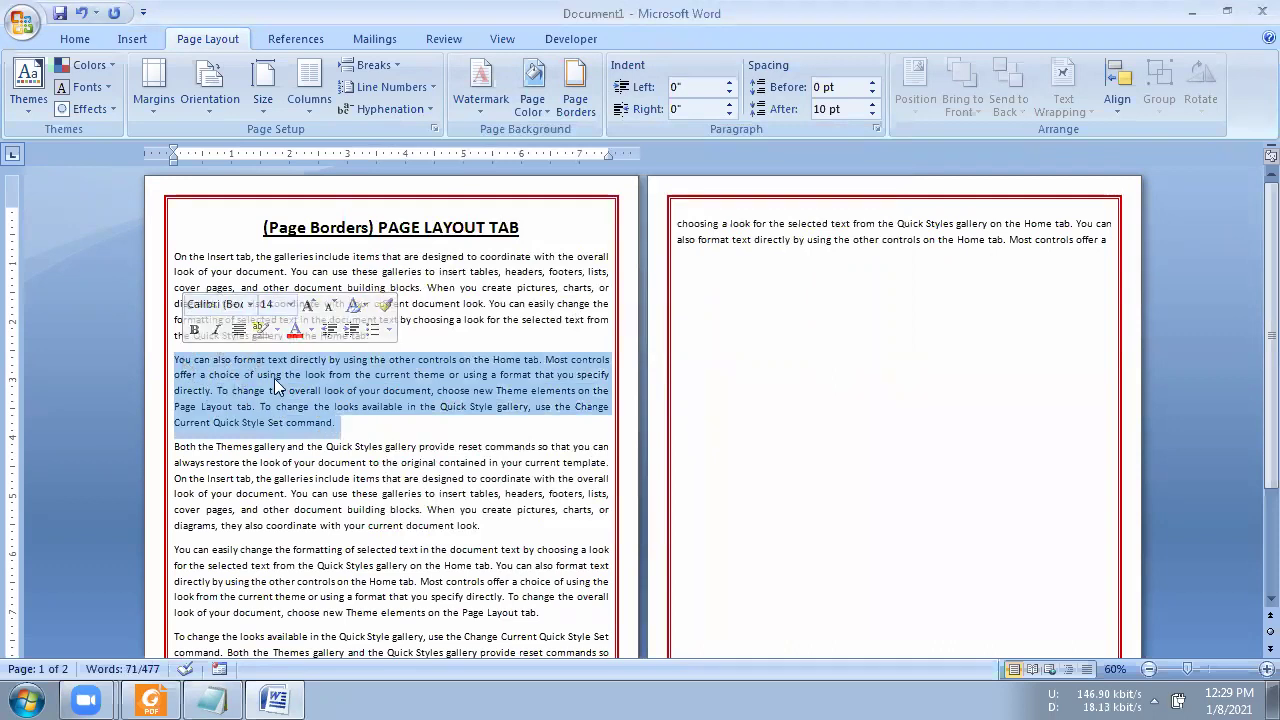
left_click(586, 104)
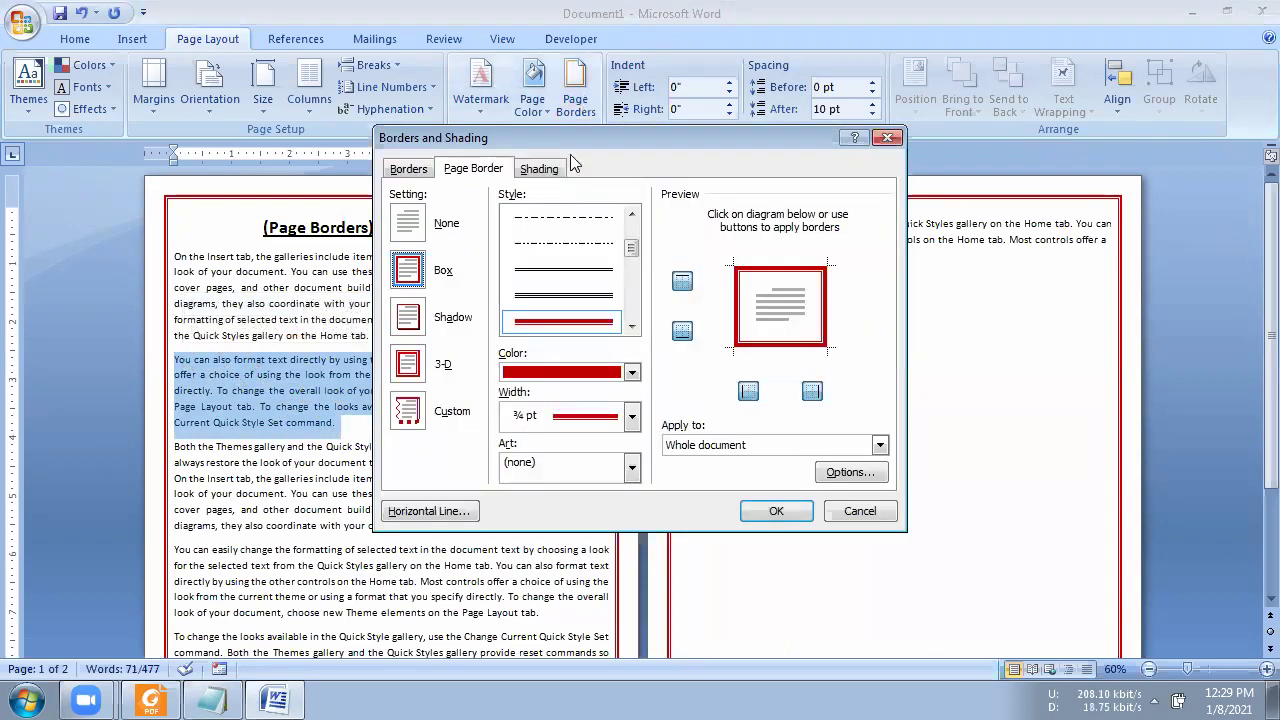
left_click(416, 173)
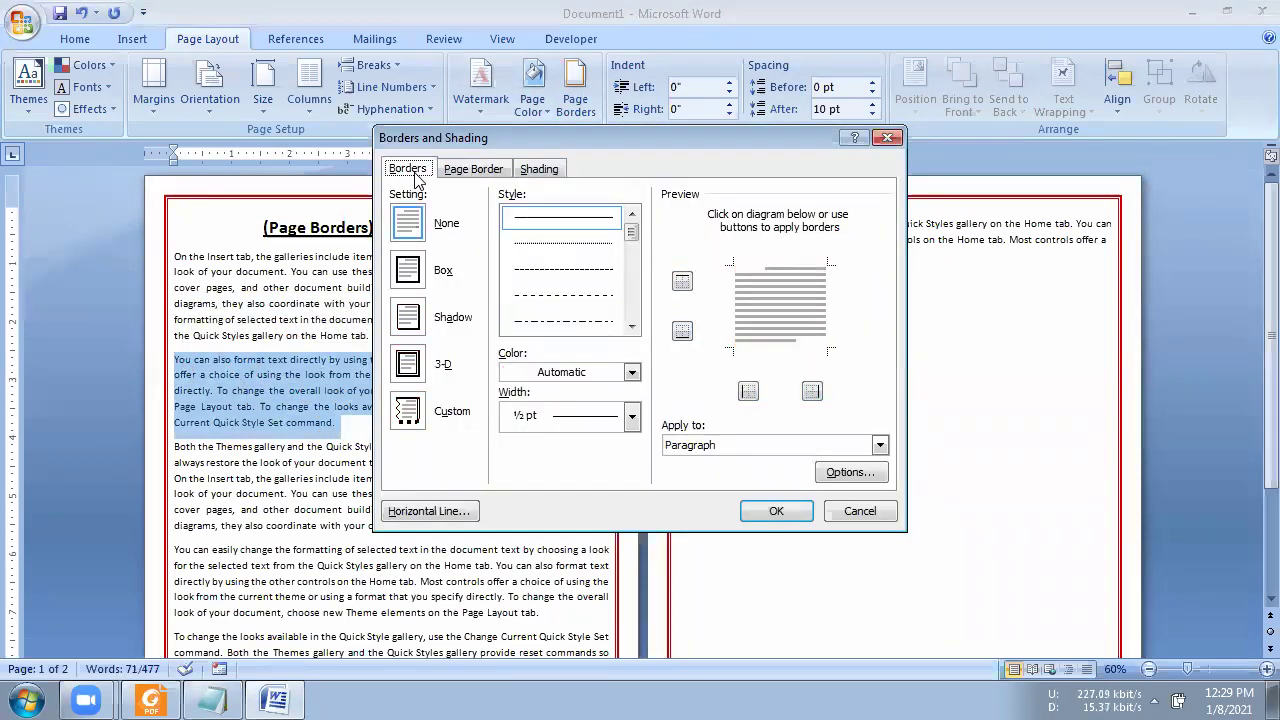
left_click(410, 270)
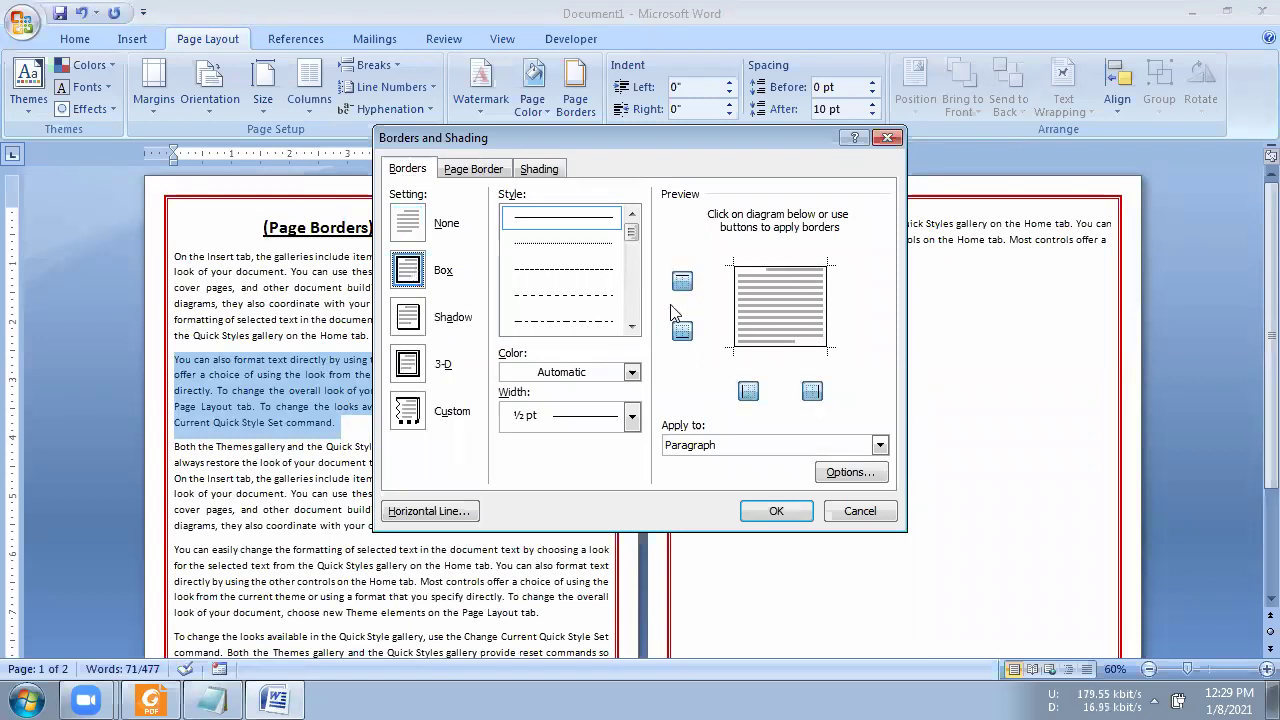
left_click(631, 327)
left_click(631, 327)
left_click(631, 327)
left_click(576, 272)
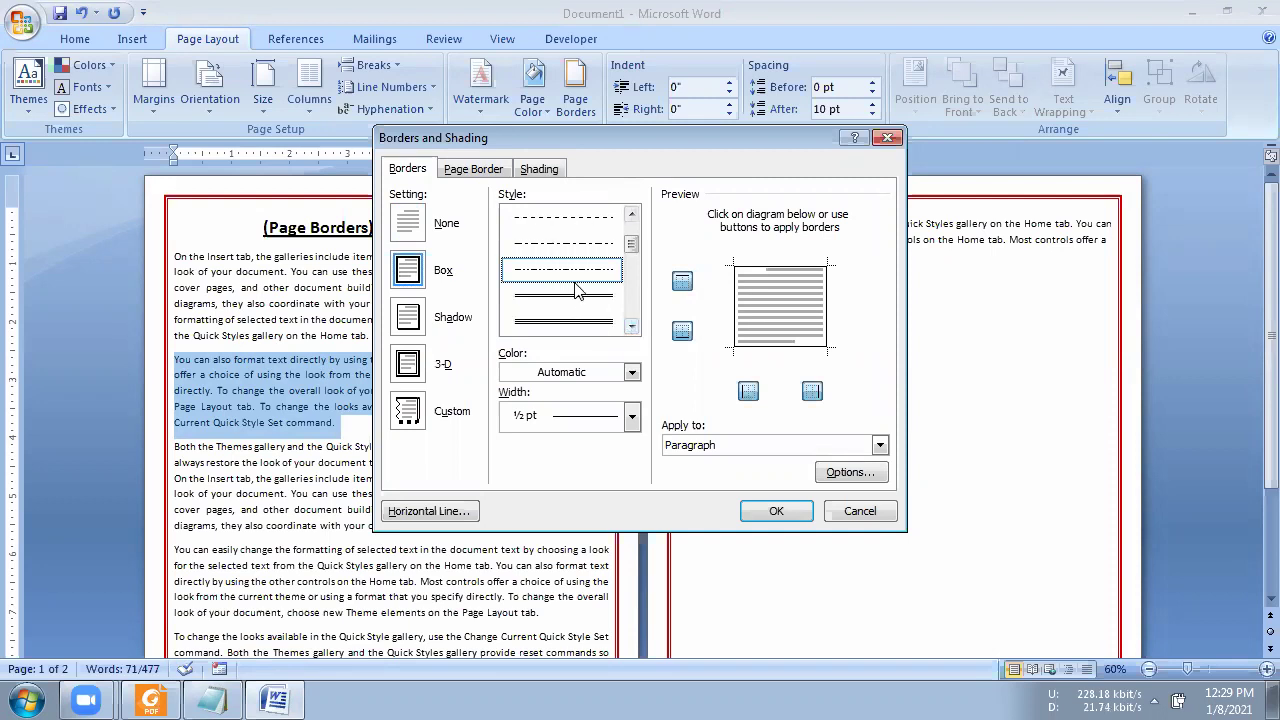
left_click(772, 510)
left_click(248, 362)
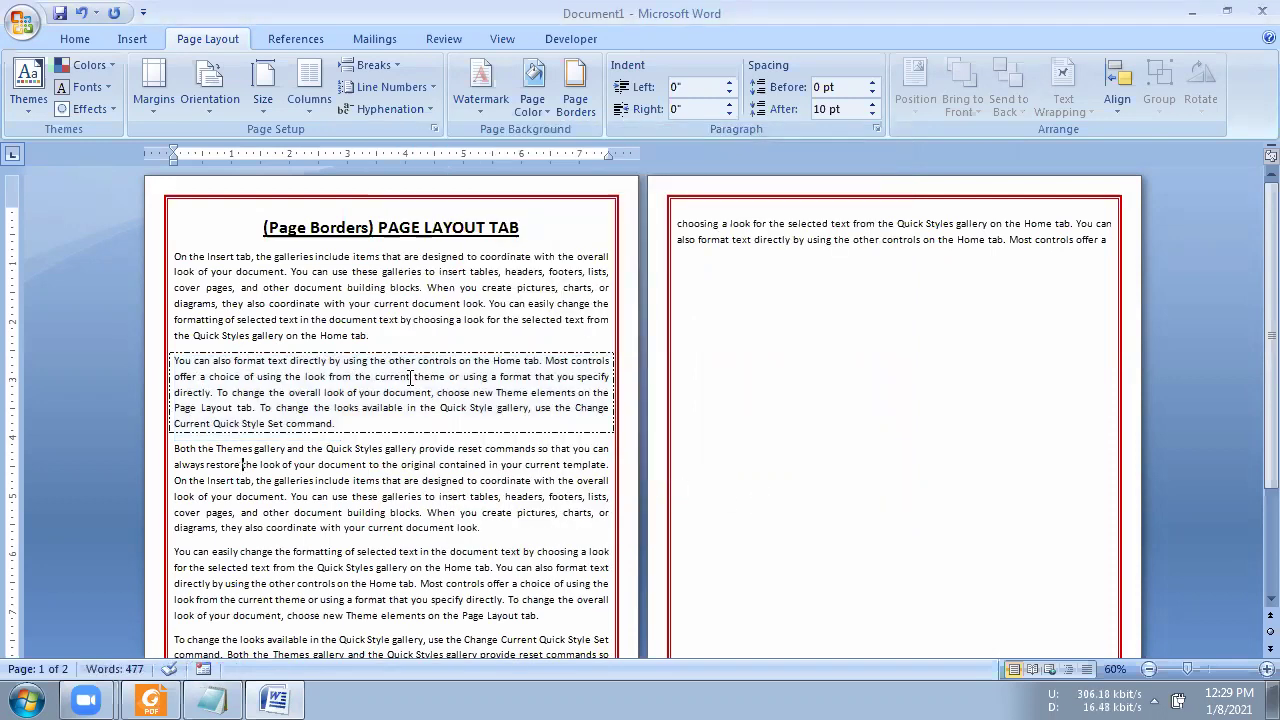
- Indent the bordered paragraph 0.94" on the right and 0.88" on the left and first line
left_click(608, 376)
left_click_drag(333, 424, 200, 362)
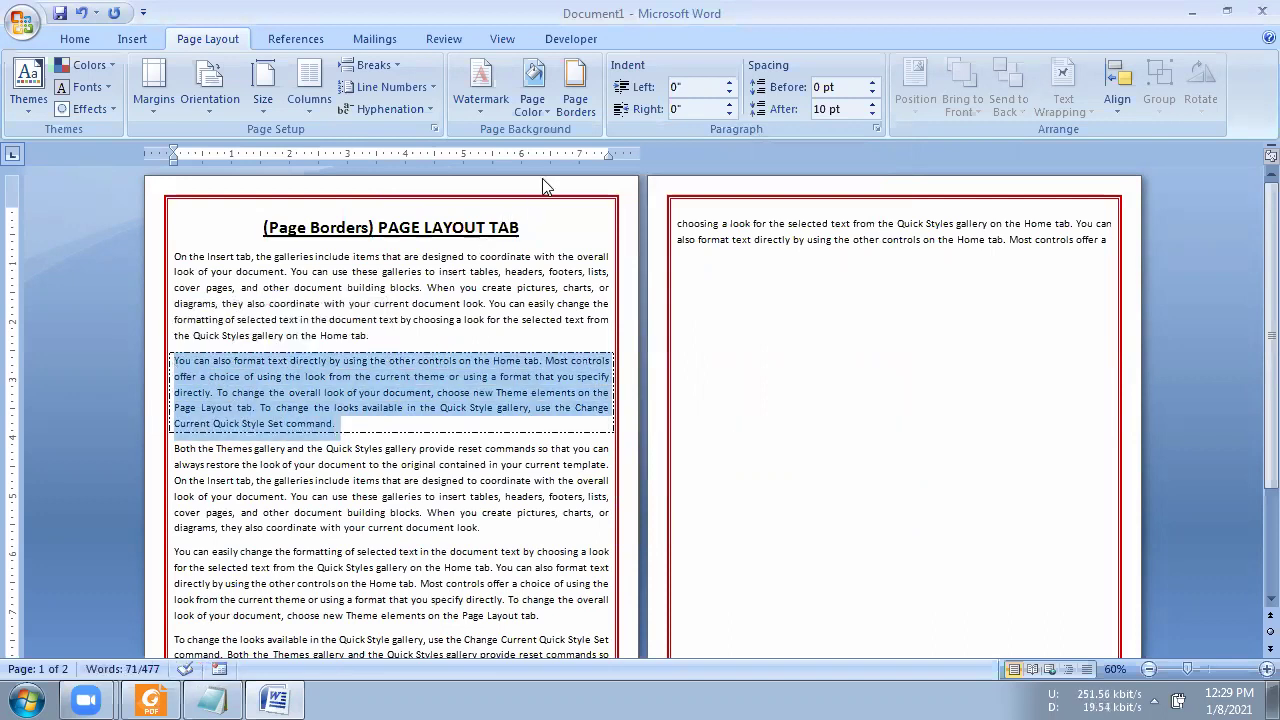
left_click_drag(554, 154, 553, 154)
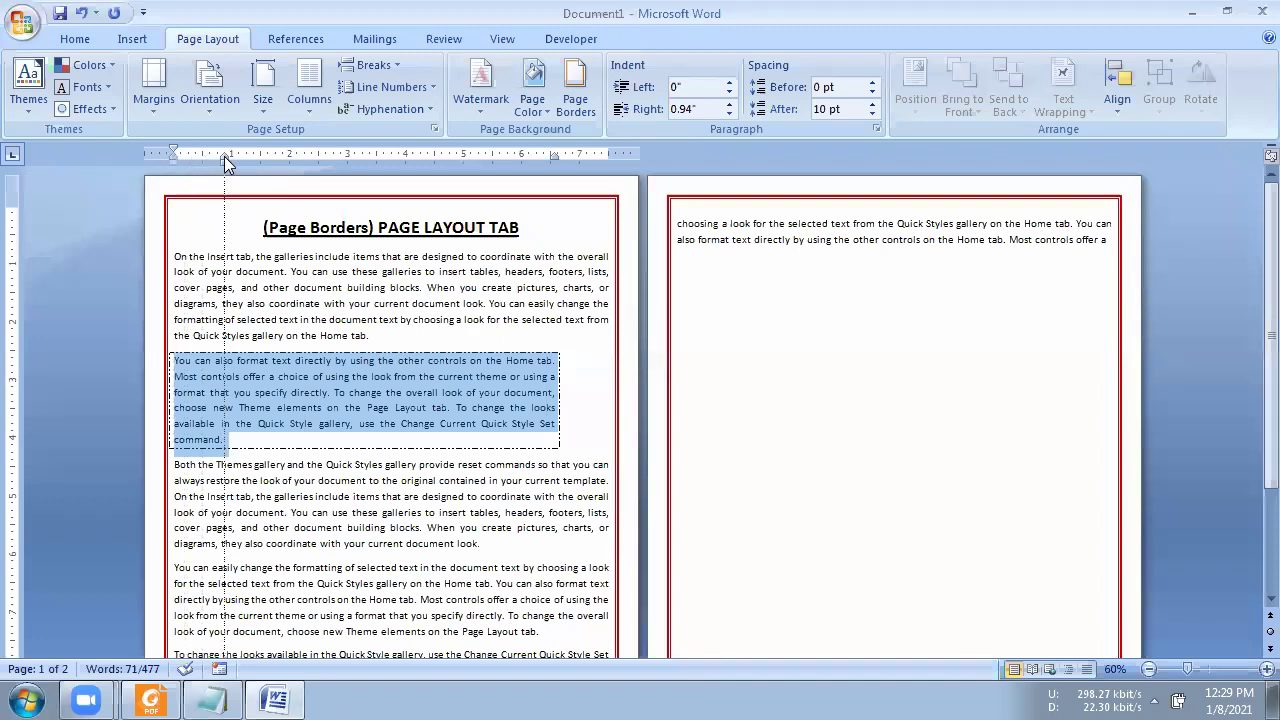
left_click_drag(224, 156, 224, 156)
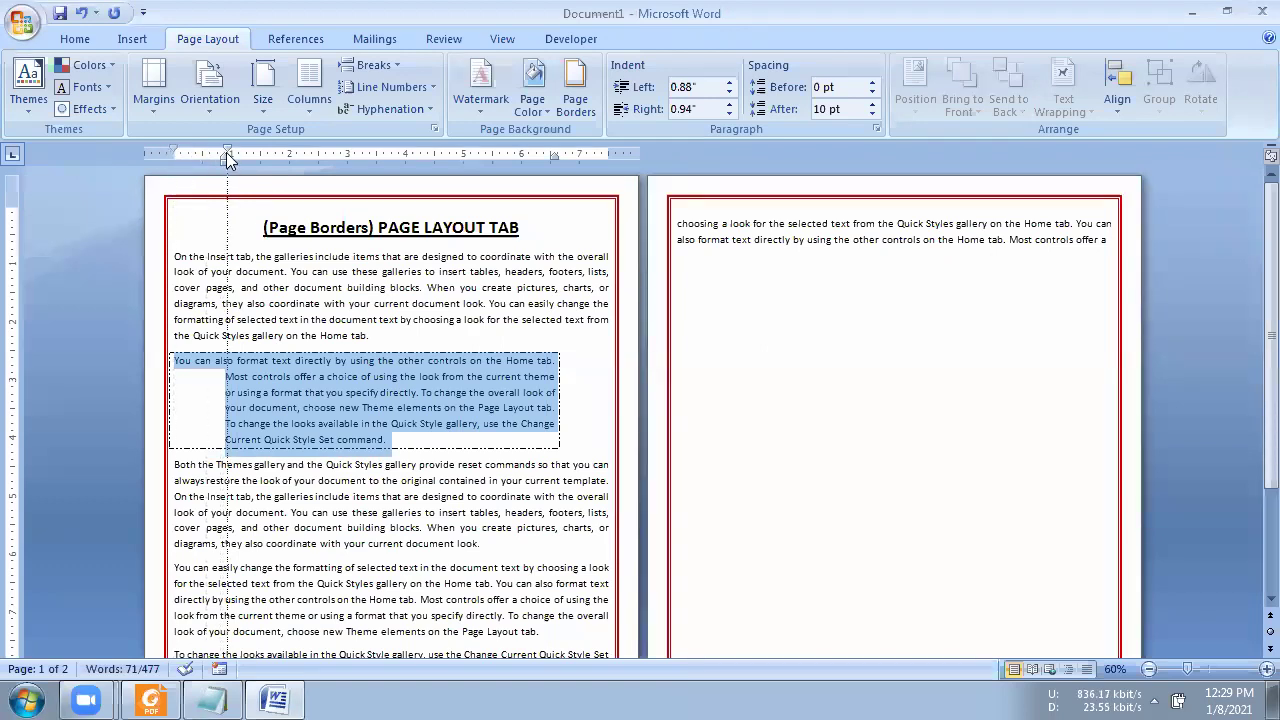
left_click_drag(226, 152, 226, 154)
left_click(404, 478)
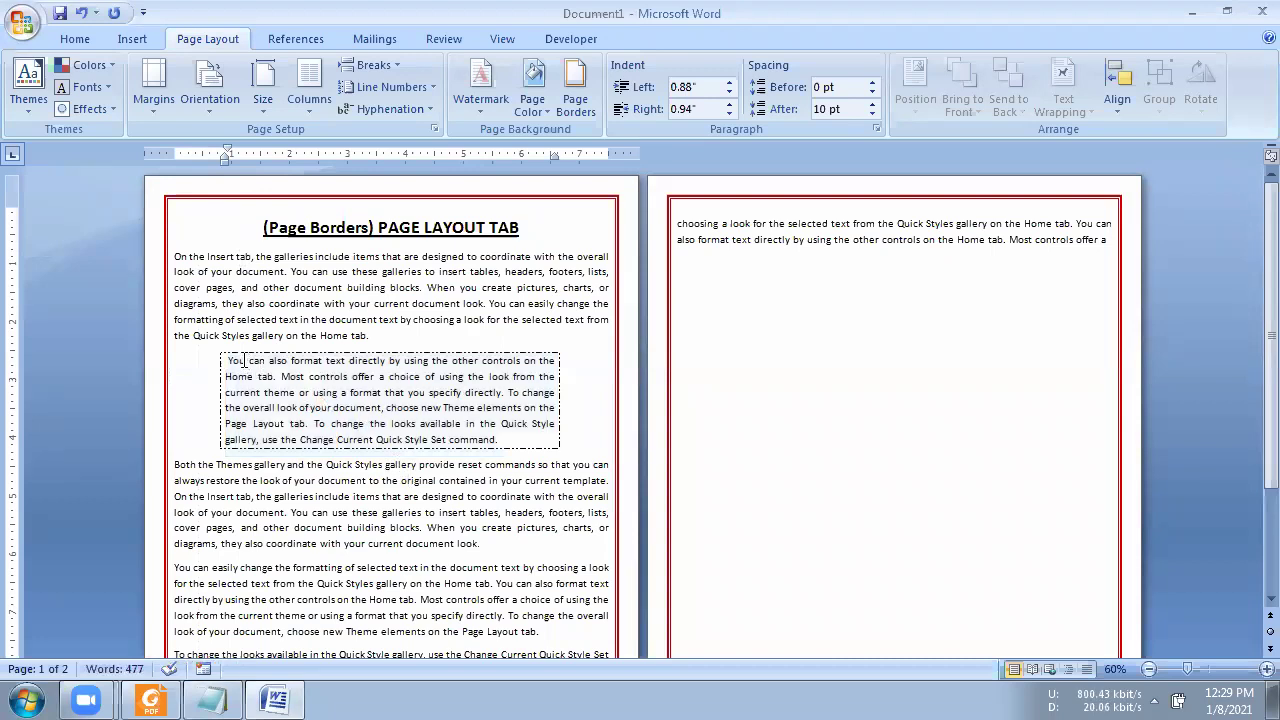
left_click_drag(228, 360, 503, 442)
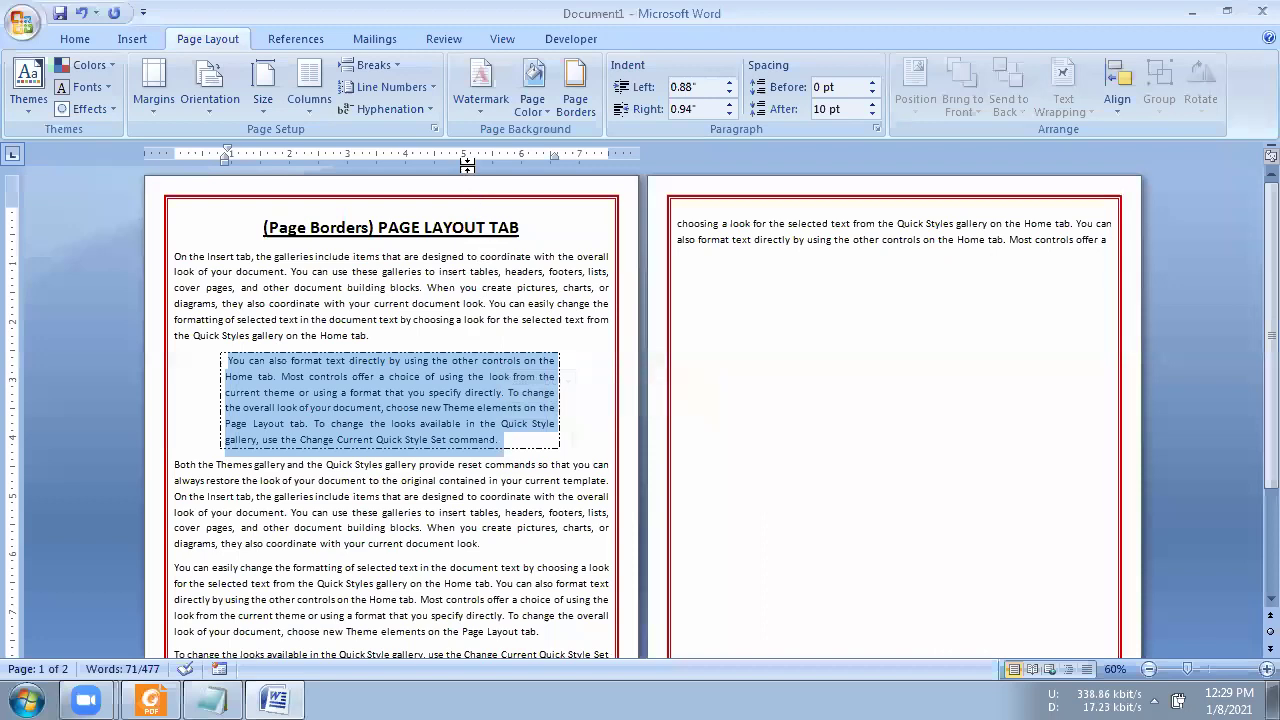
- Replace the paragraph's dash-dot box with a red 3 pt double-line box border
left_click(575, 95)
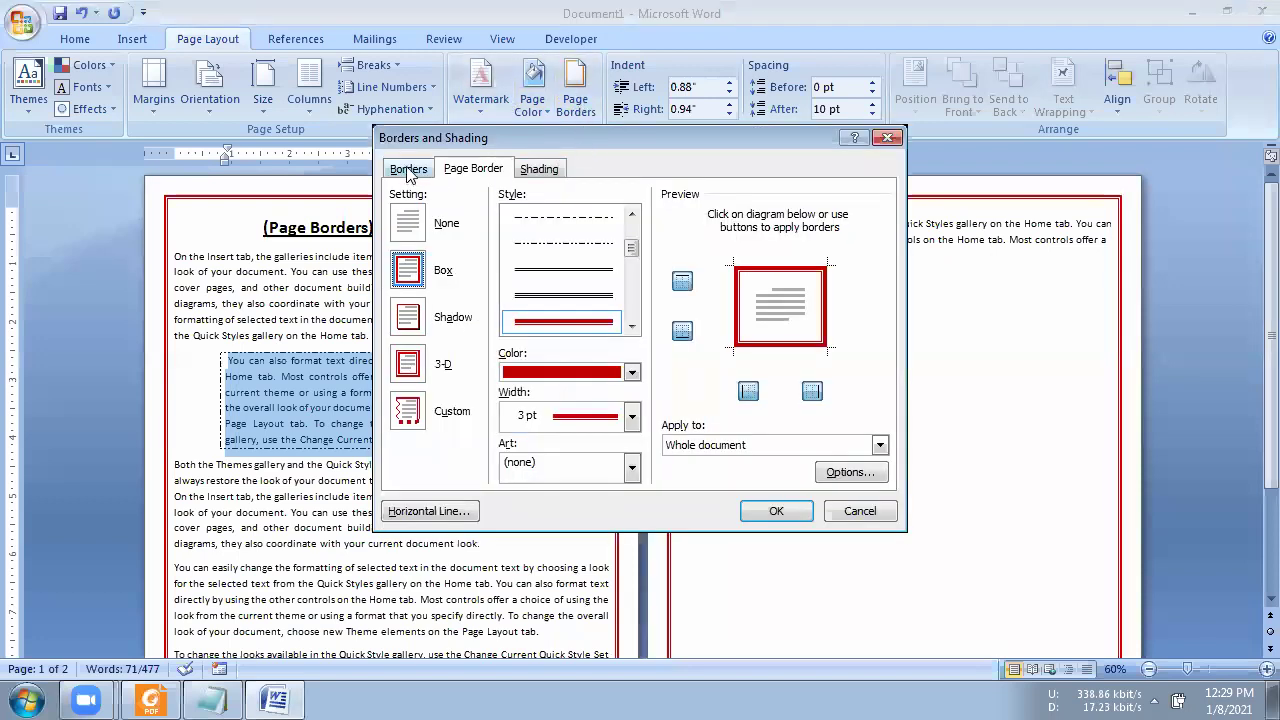
left_click(408, 169)
scroll(630, 327, "down", 3)
left_click(585, 321)
left_click(607, 418)
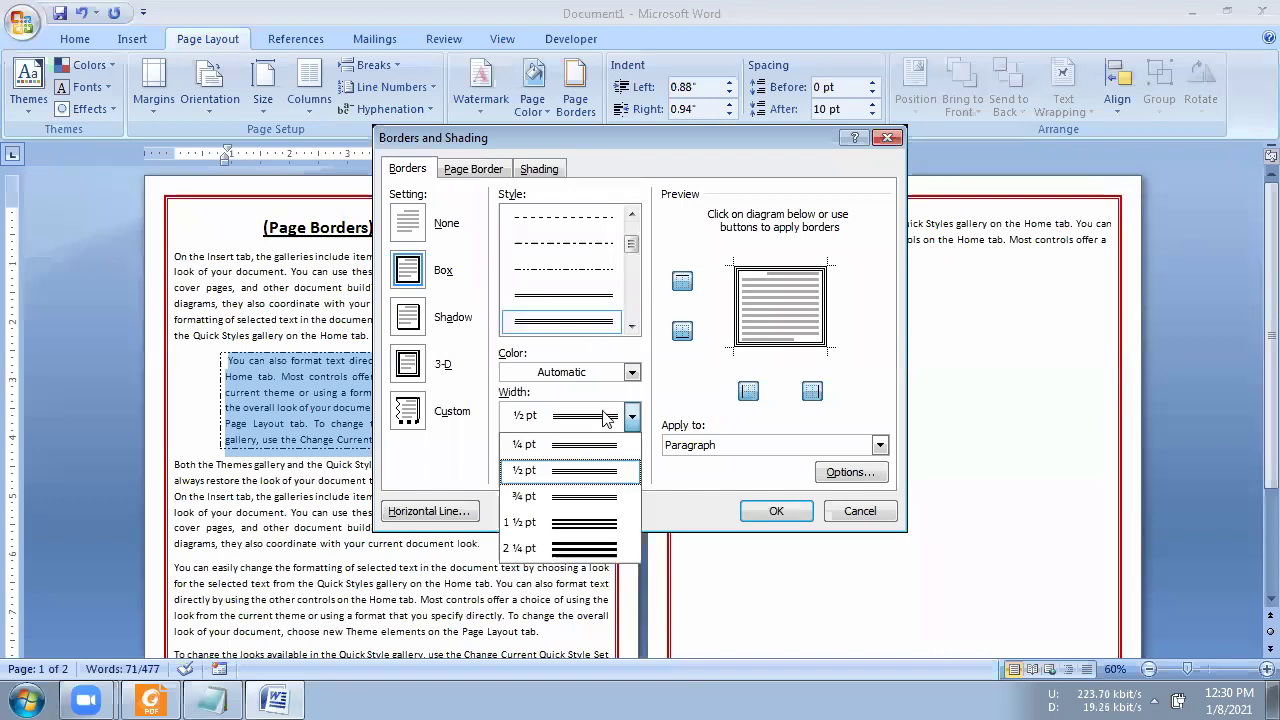
left_click(590, 424)
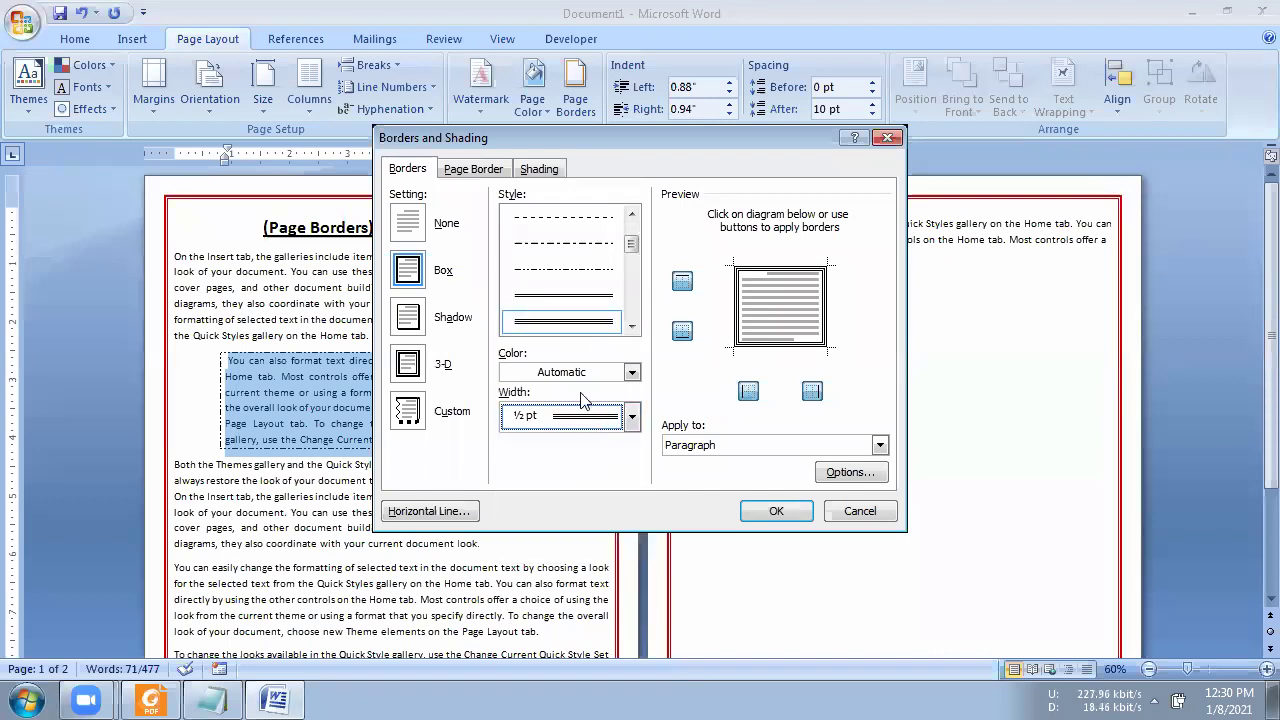
left_click(585, 372)
left_click(560, 500)
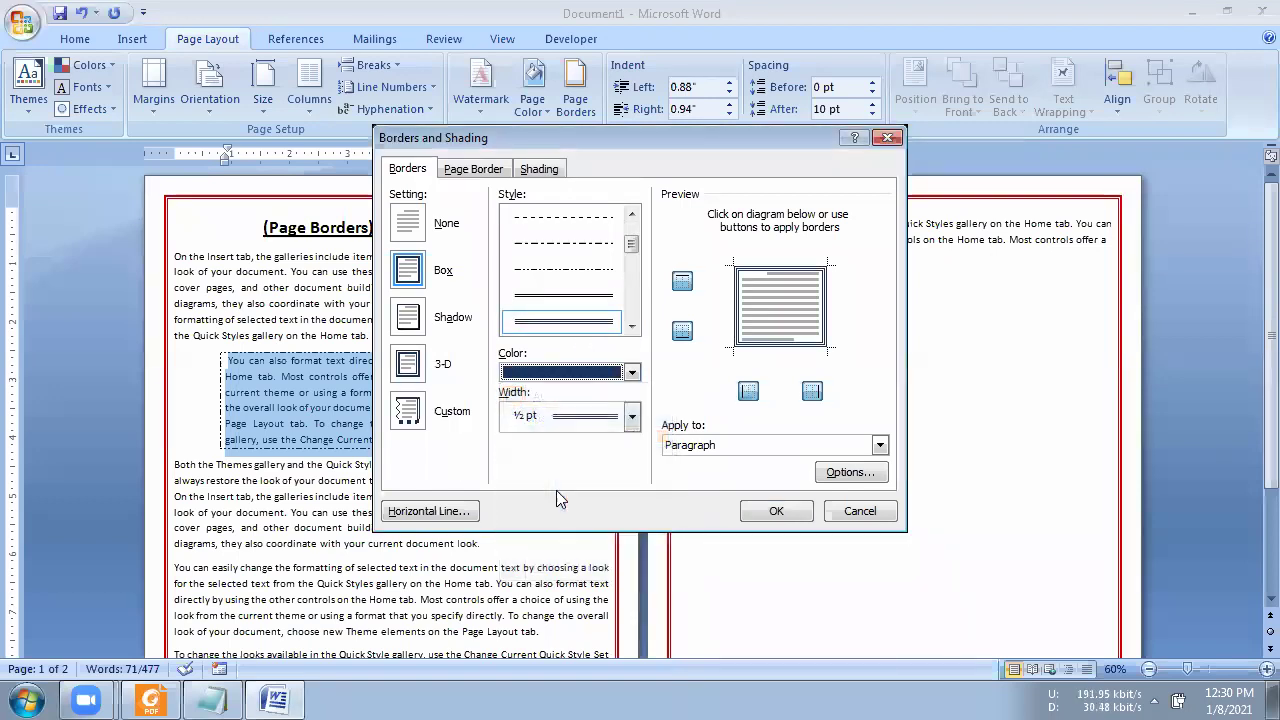
left_click(631, 326)
left_click(568, 321)
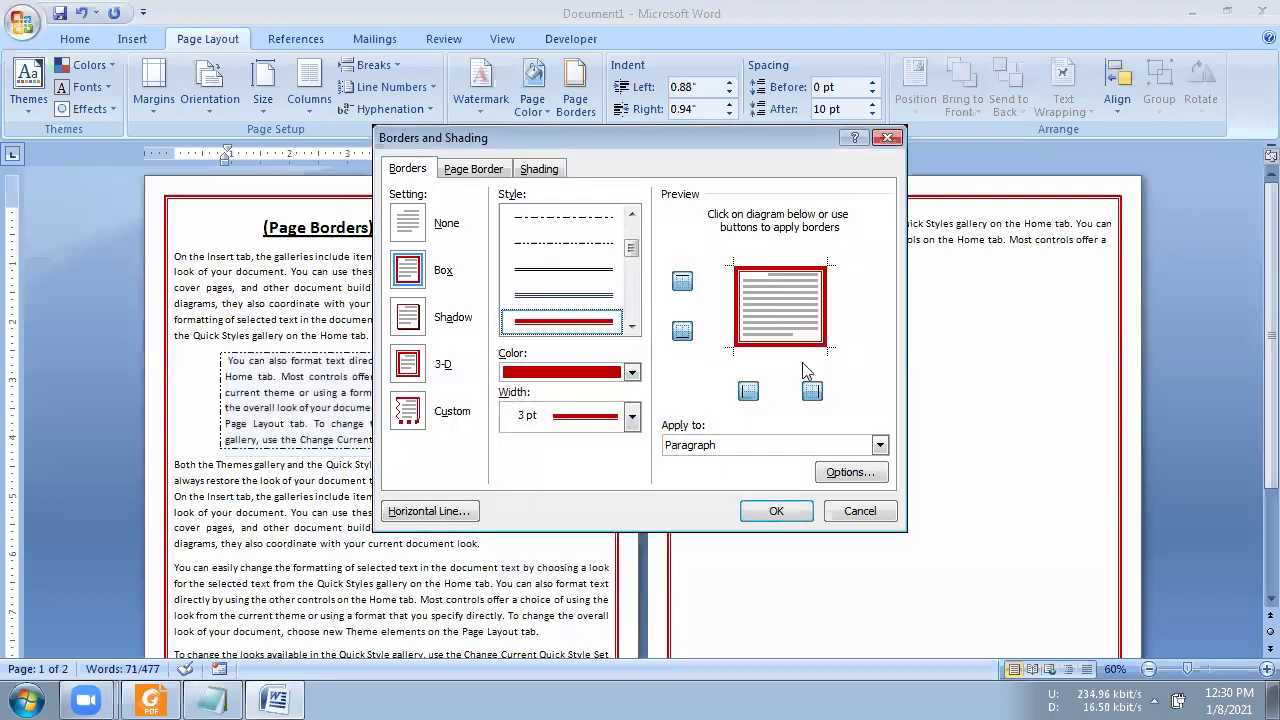
left_click(776, 511)
left_click(342, 478)
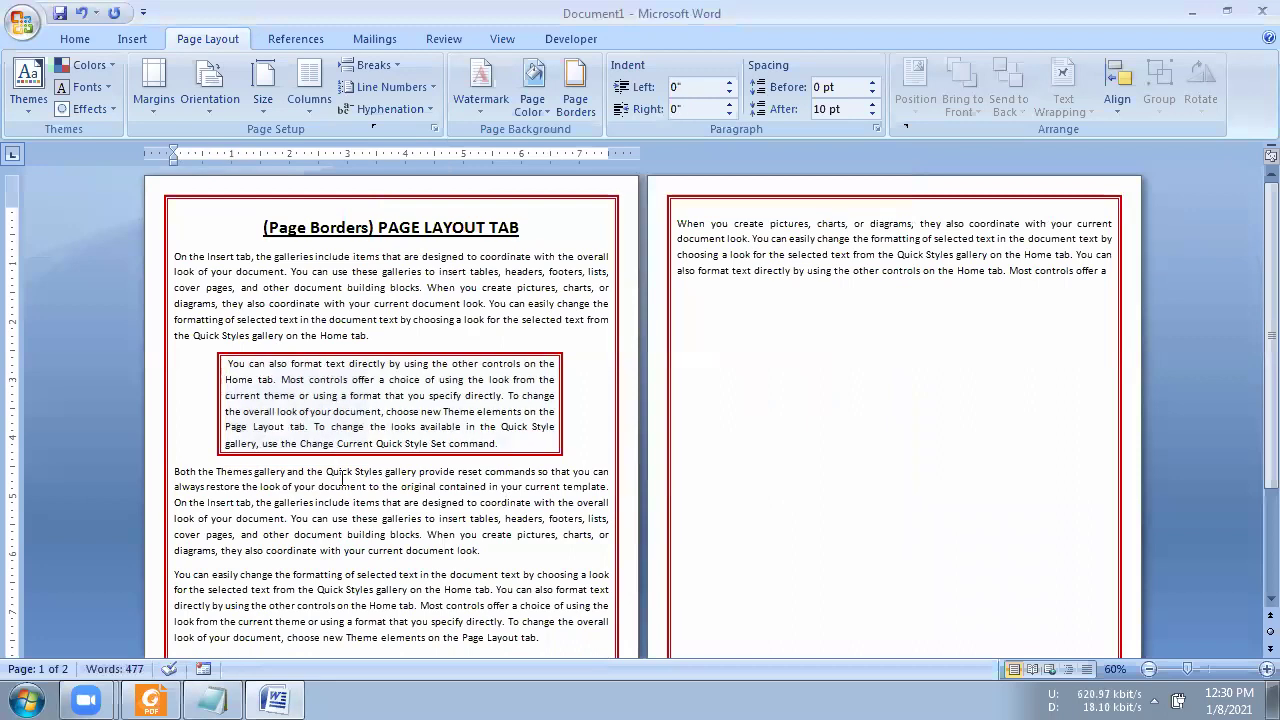
- Shade the paragraph beginning 'Both the Themes gallery' with a blue fill
left_click(575, 104)
left_click(412, 170)
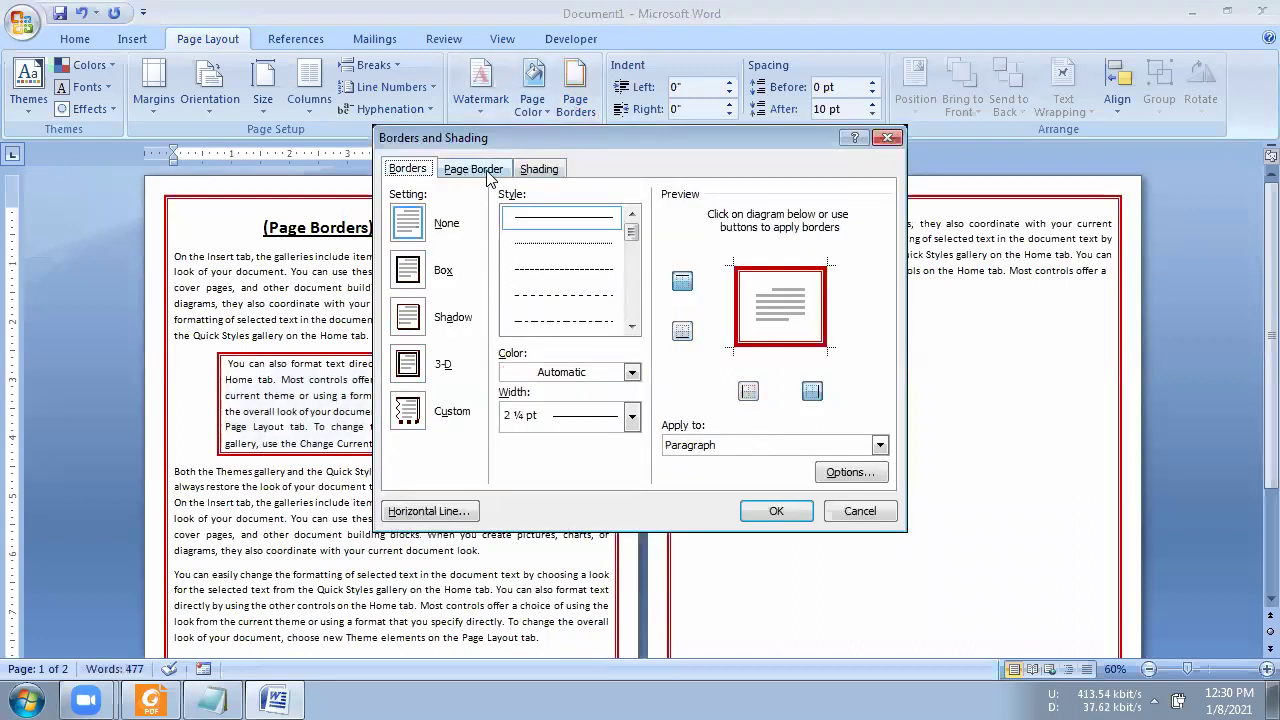
left_click(538, 170)
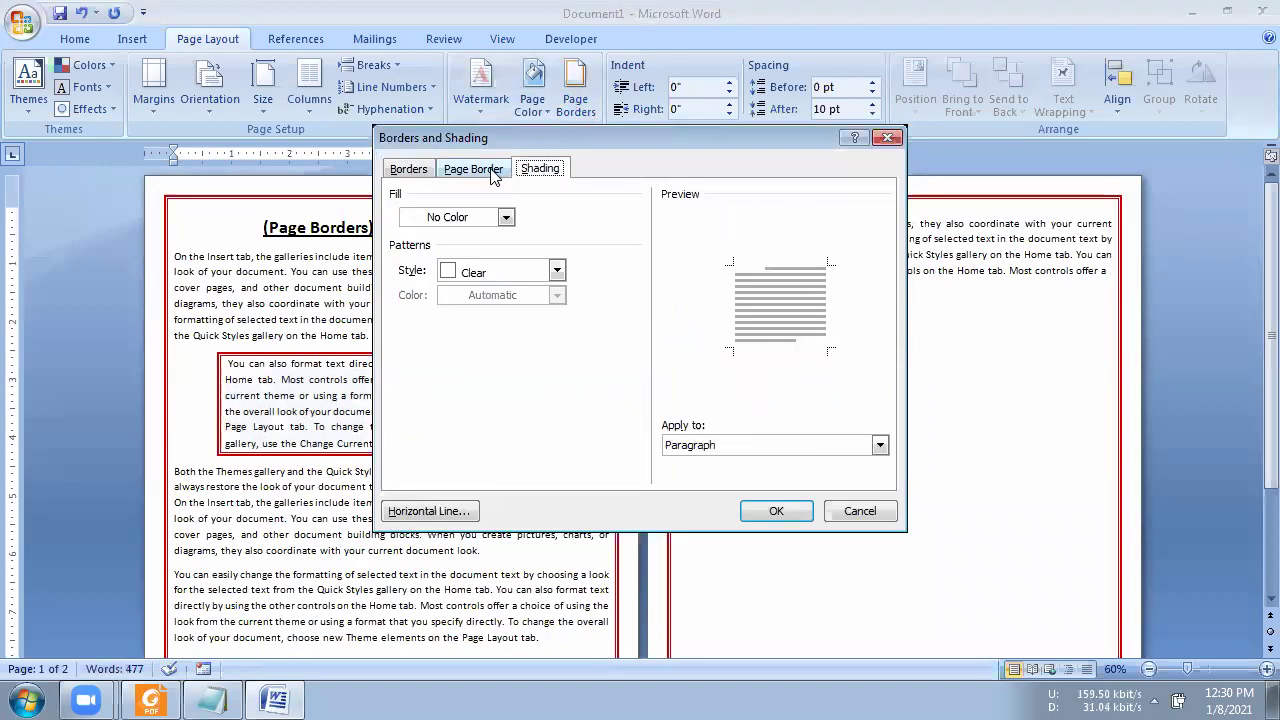
left_click(490, 218)
left_click(458, 300)
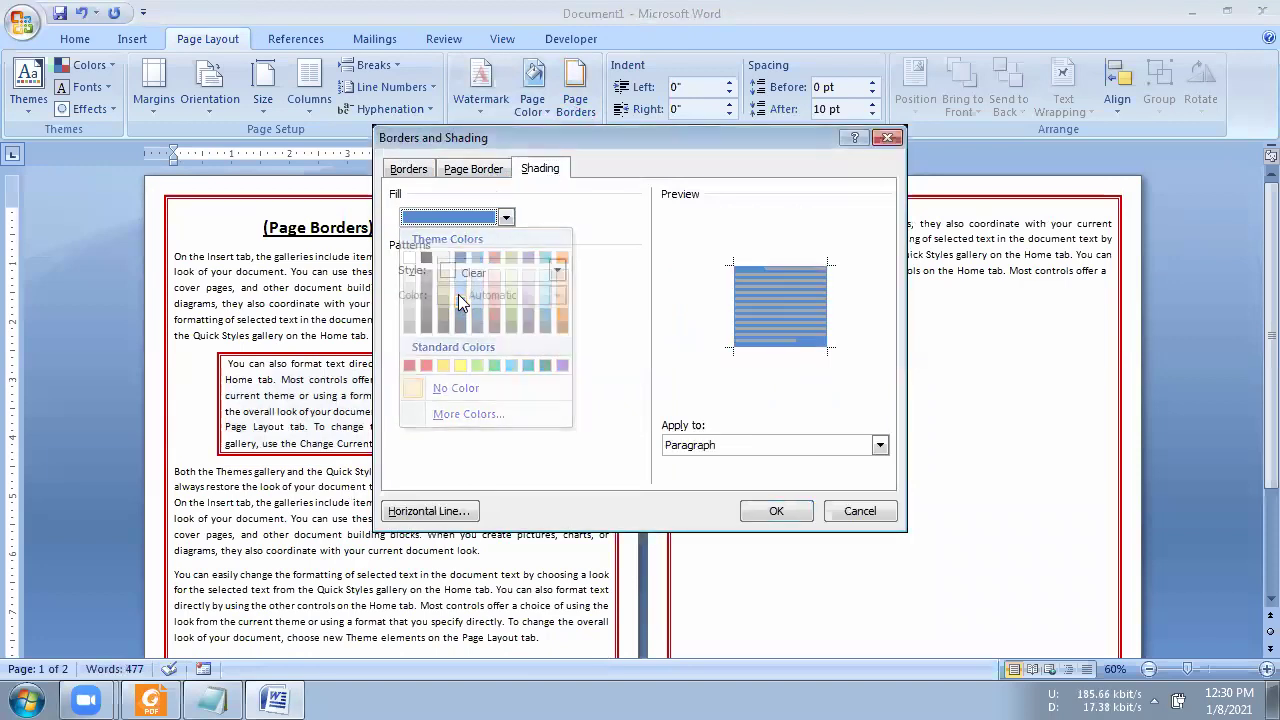
left_click(777, 511)
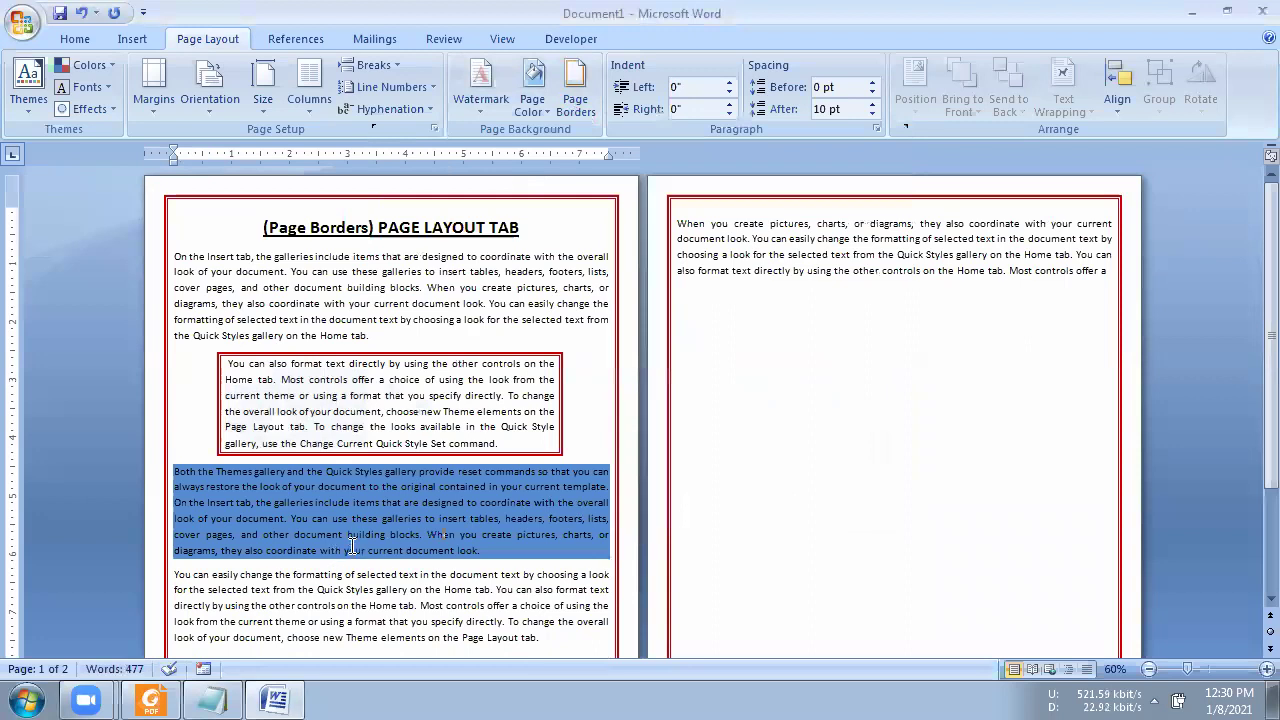
- Give the red-boxed paragraph a light blue shading fill
left_click_drag(510, 460, 230, 358)
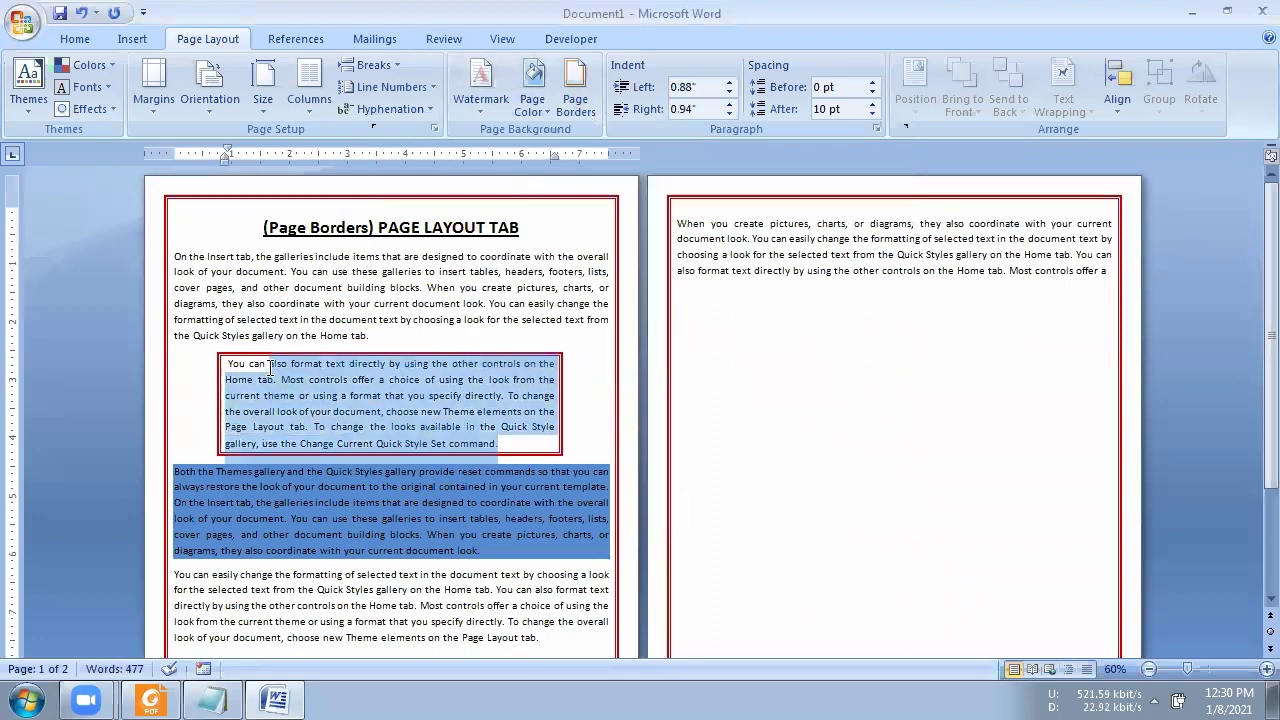
left_click(591, 104)
left_click(540, 168)
left_click(557, 270)
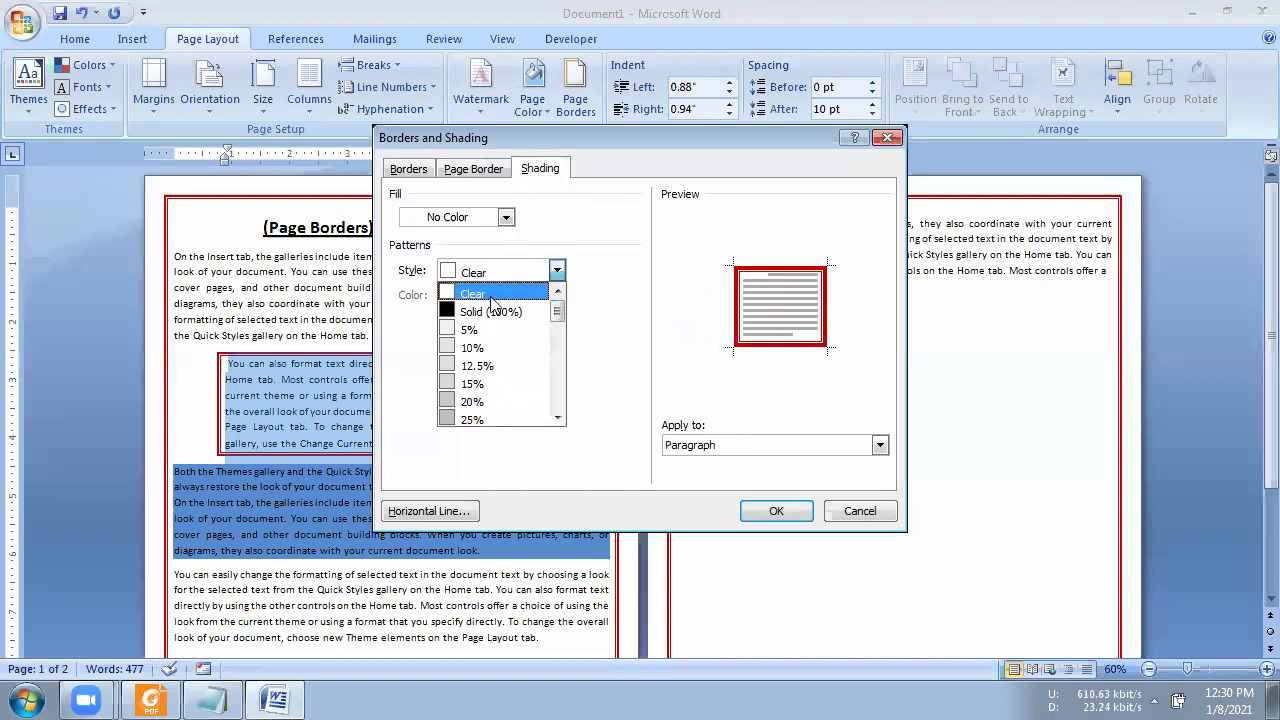
left_click(465, 217)
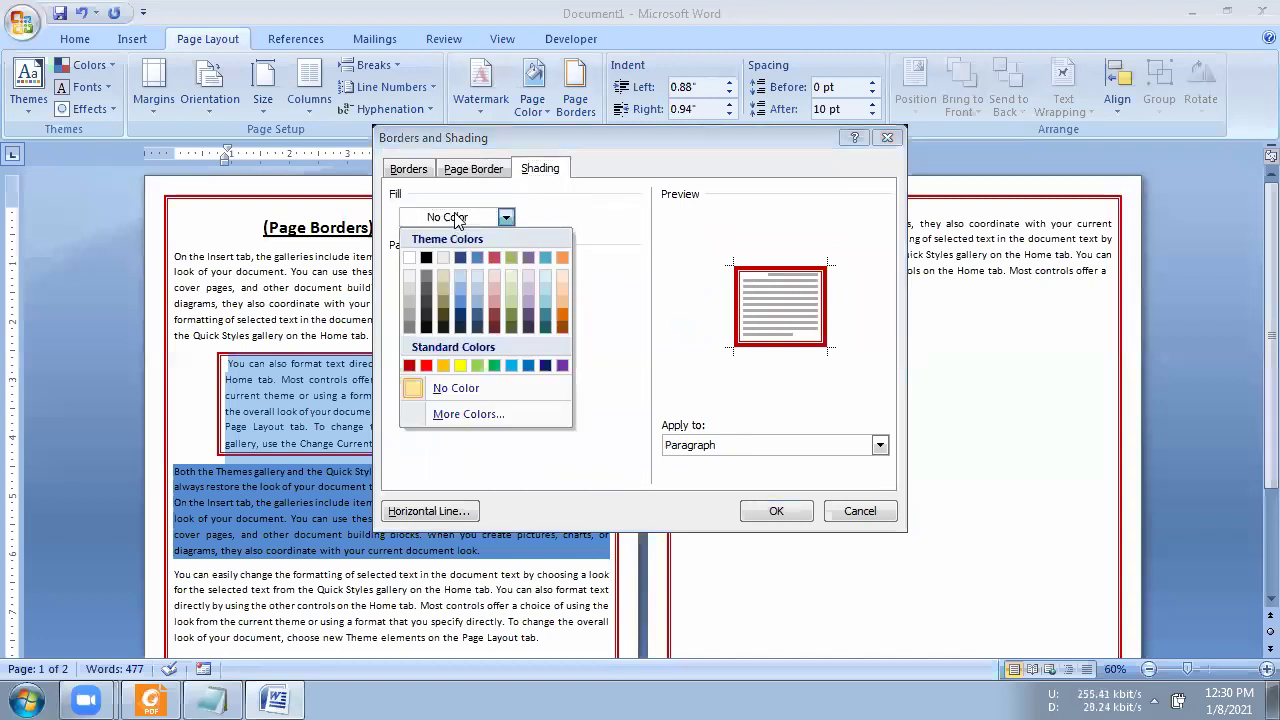
left_click(462, 284)
left_click(782, 513)
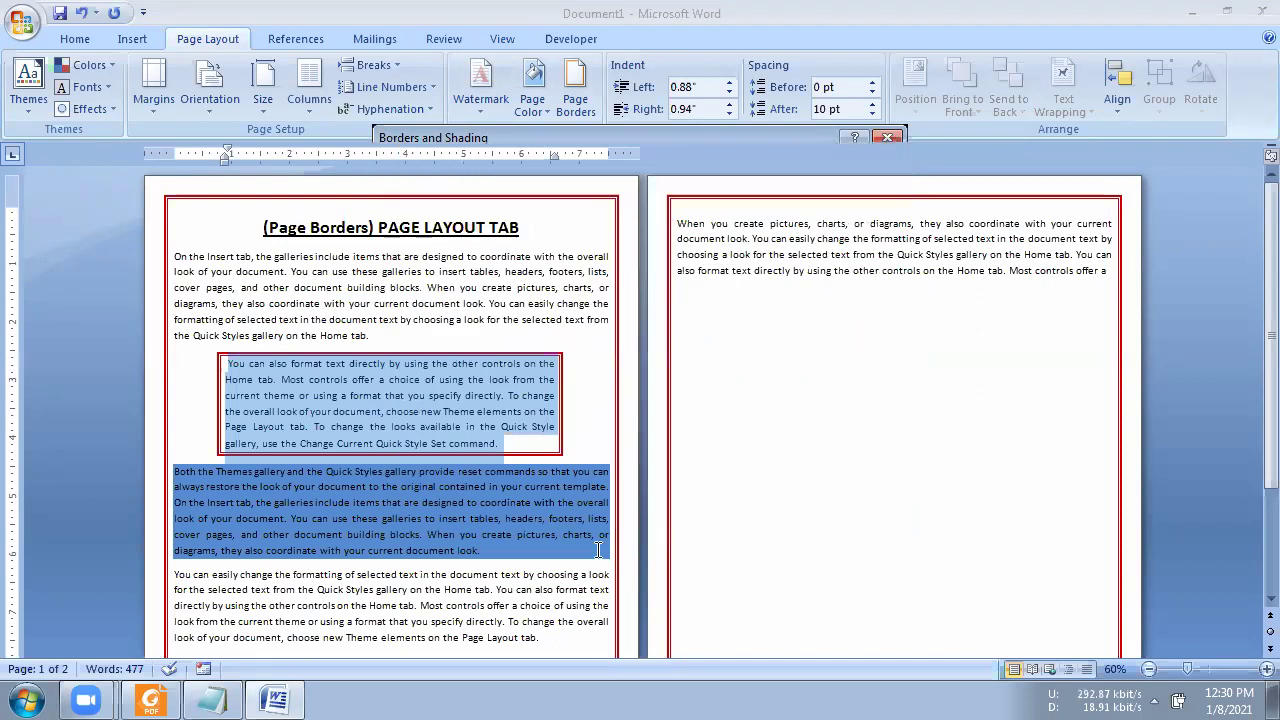
left_click(985, 408)
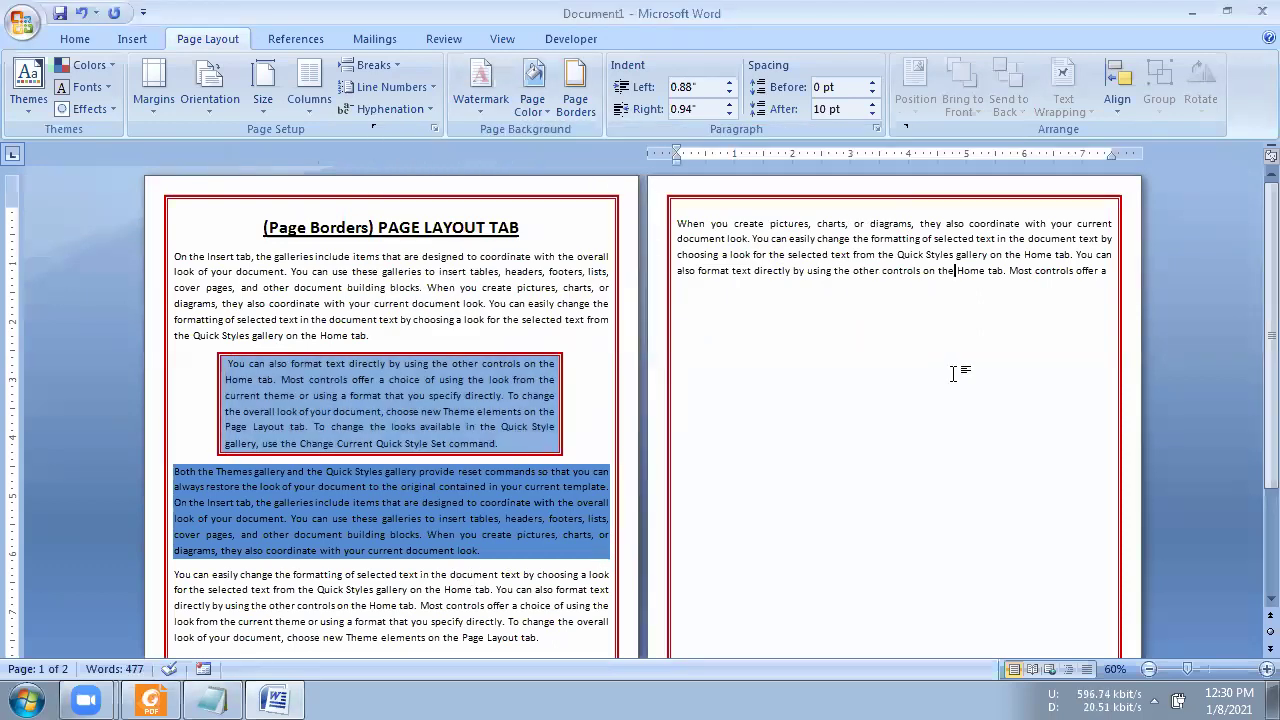
scroll(955, 375, "down", 3)
scroll(905, 428, "down", 1)
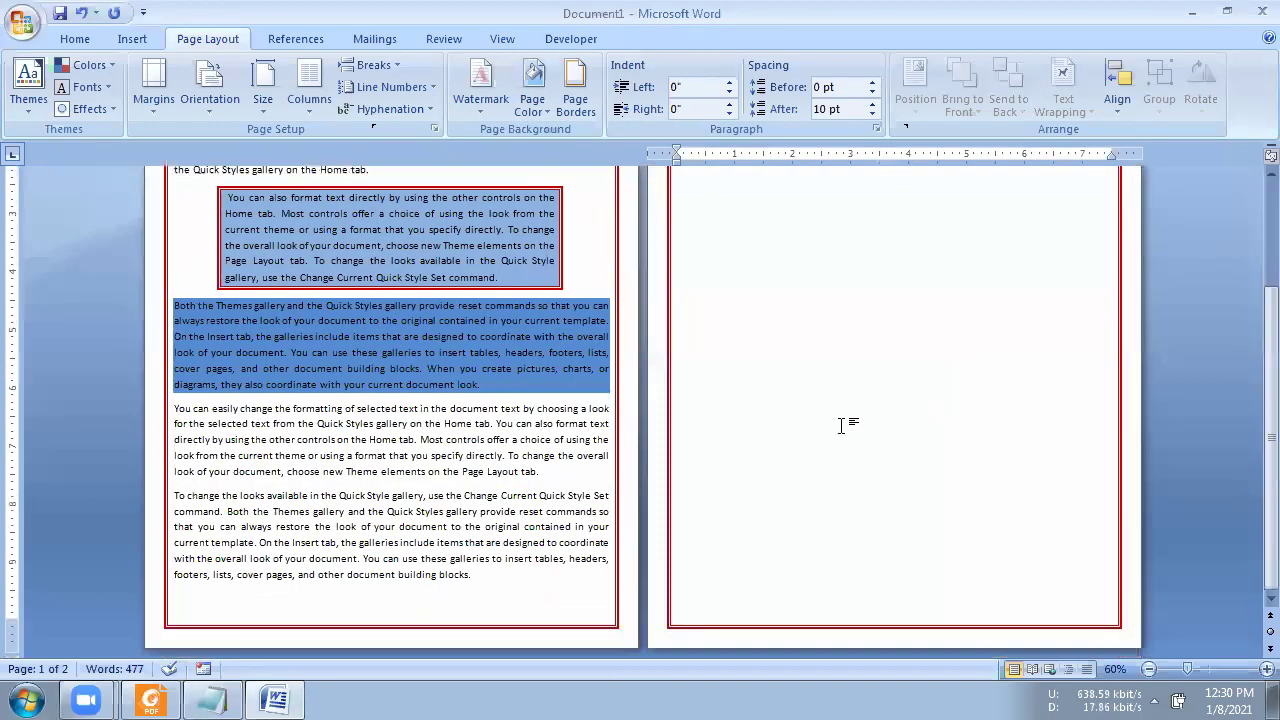
scroll(841, 425, "up", 2)
scroll(841, 425, "up", 2)
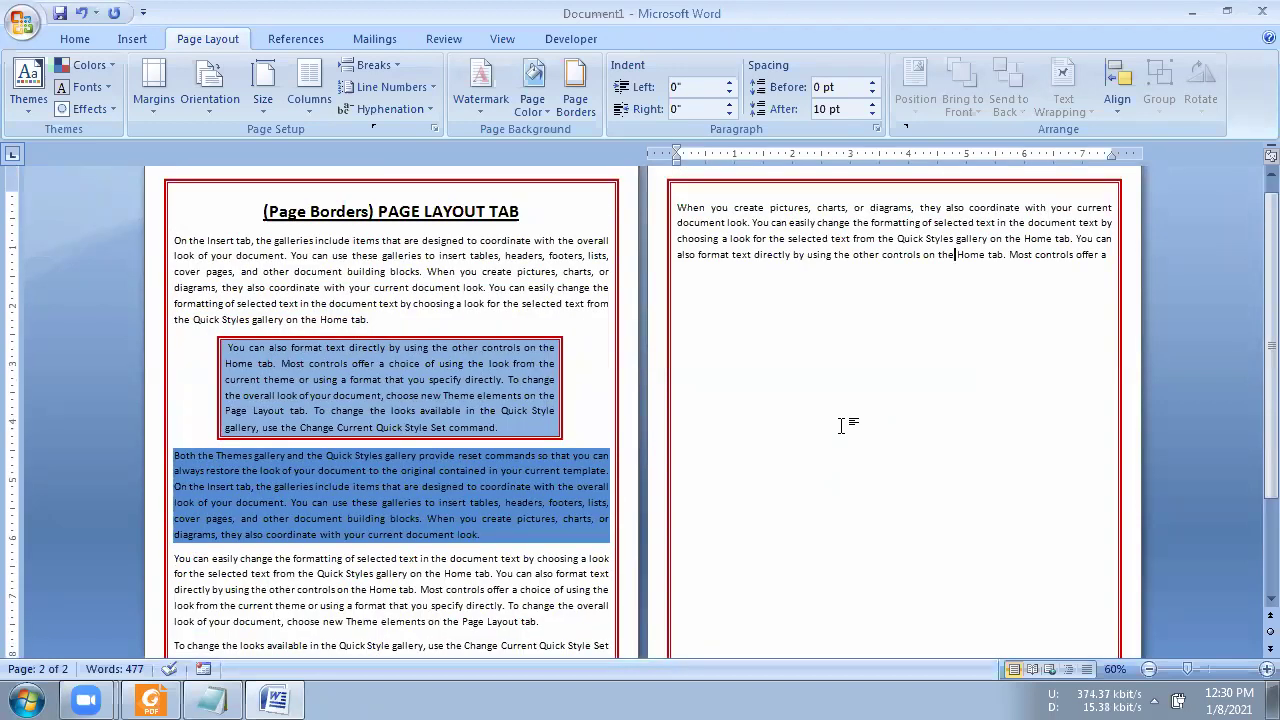
scroll(841, 425, "up", 1)
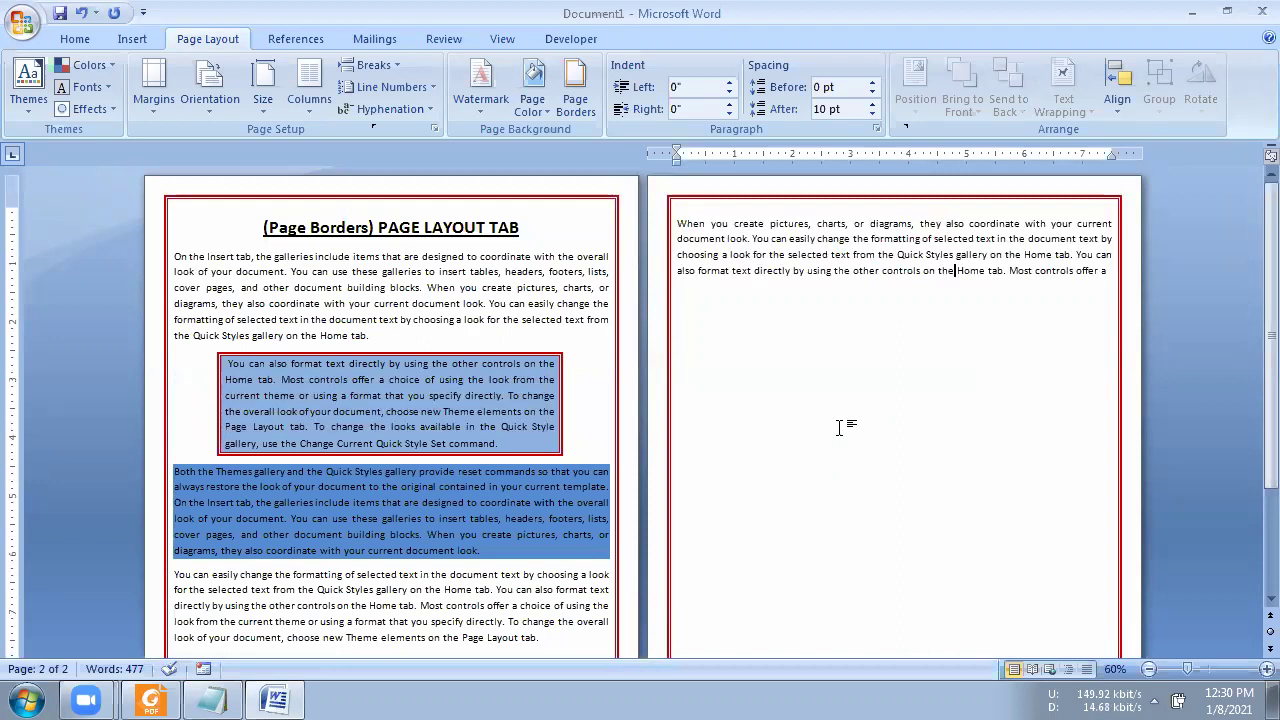